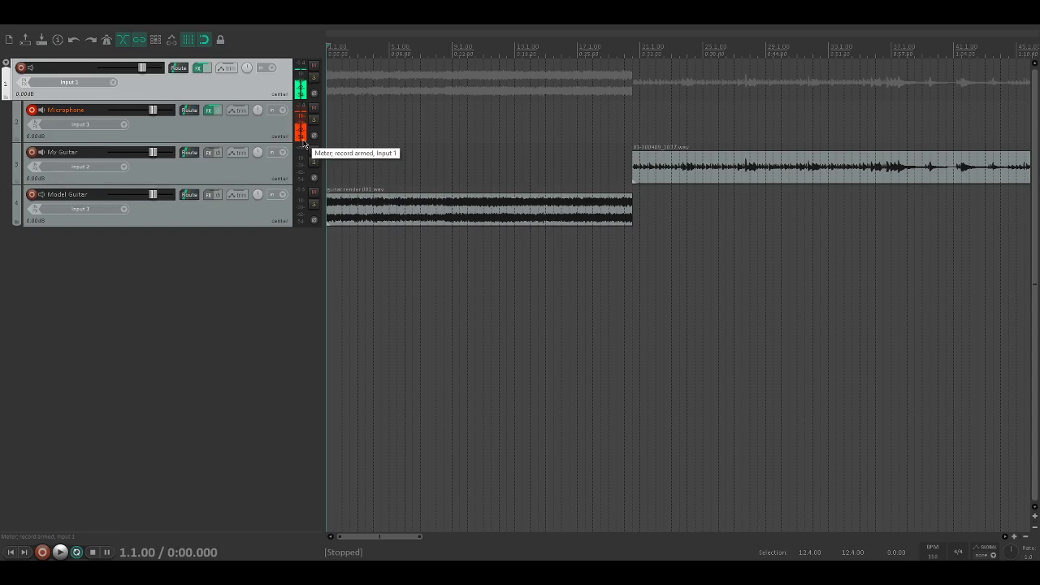
- Bring up Voxengo Deconvolver, nudge it right, then minimize it back to the REAPER project
scroll(499, 326, "down", 1)
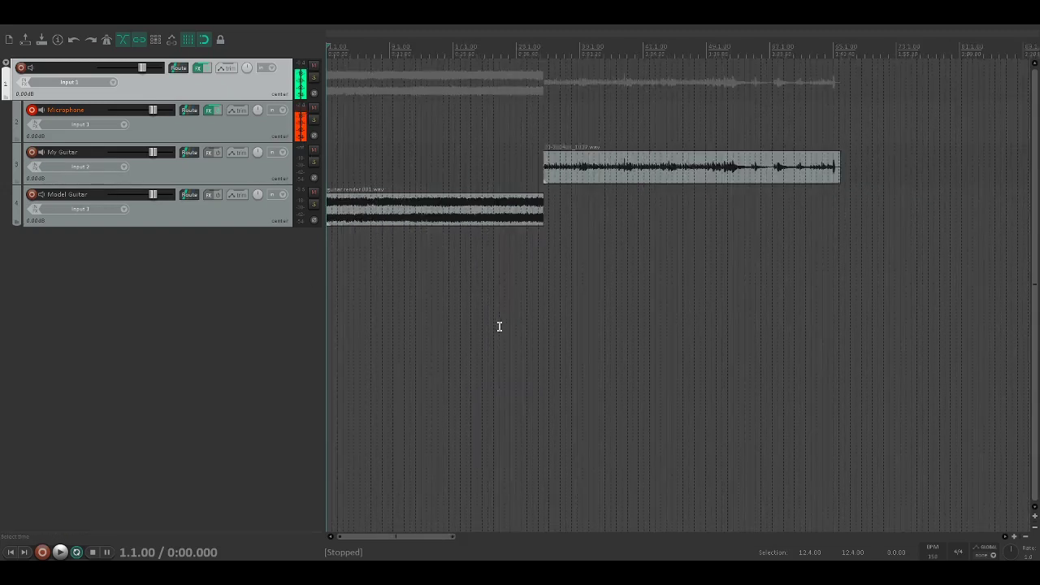
scroll(499, 326, "up", 2)
scroll(499, 326, "down", 1)
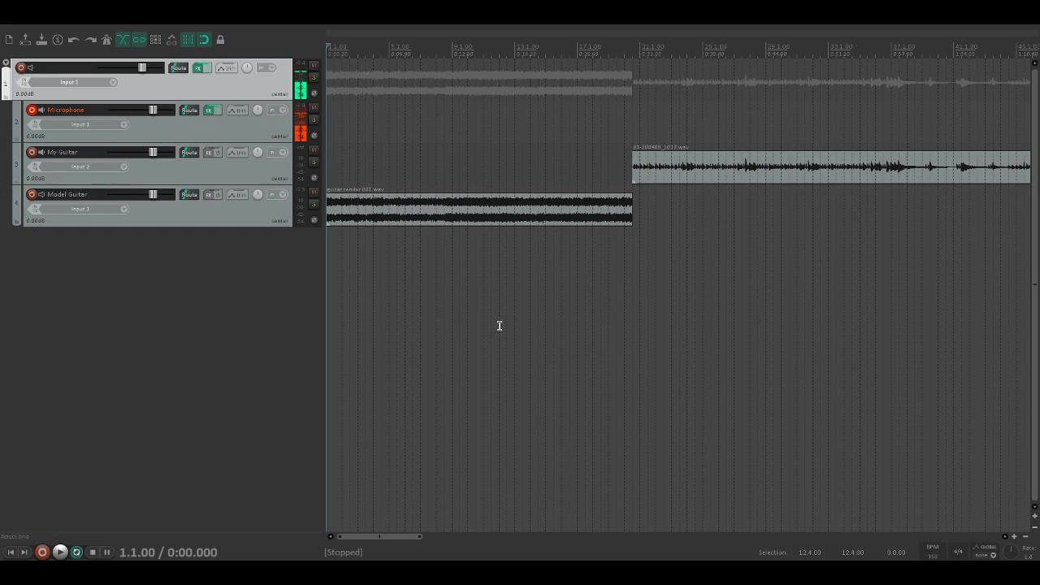
scroll(499, 326, "down", 1)
scroll(499, 327, "up", 2)
scroll(499, 326, "down", 1)
scroll(500, 326, "up", 1)
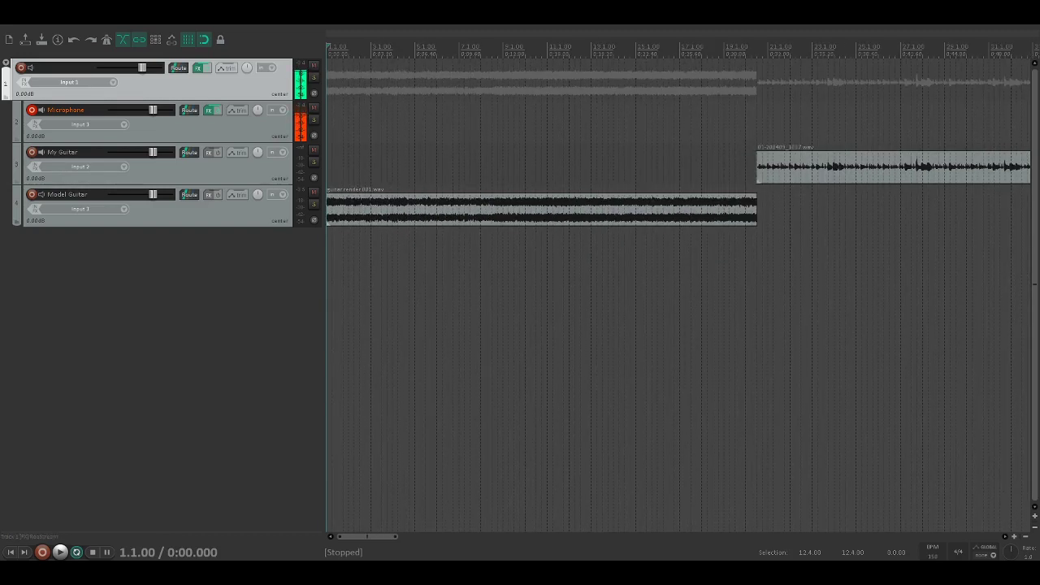
key("alt+Tab")
left_click_drag(472, 189, 578, 157)
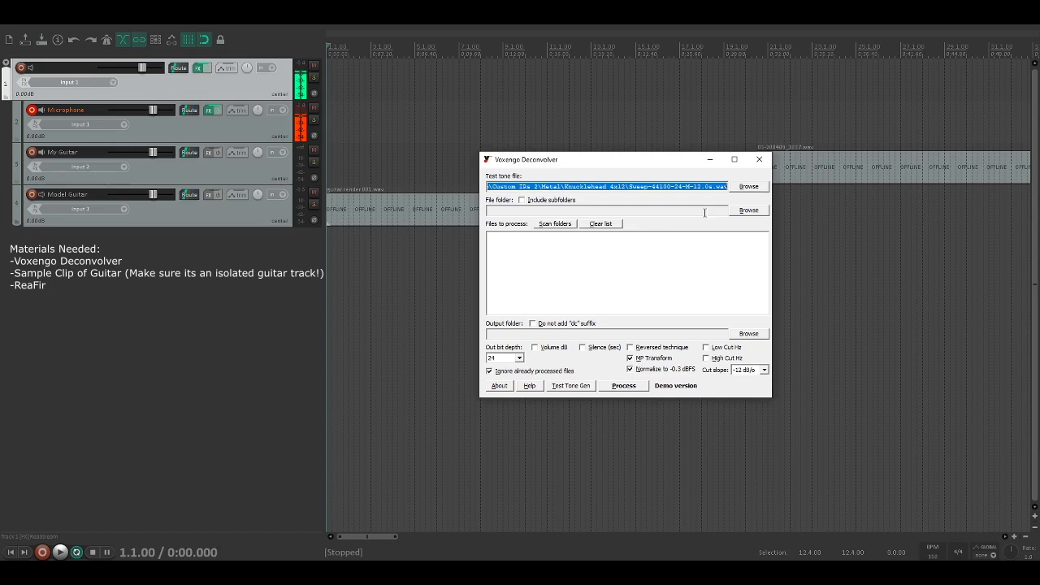
left_click(709, 159)
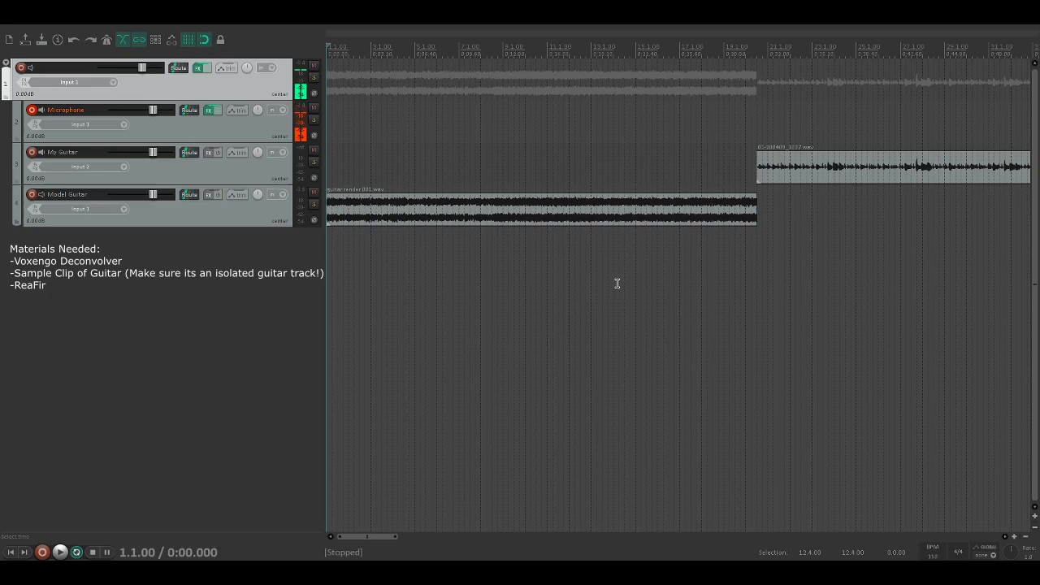
- Drag a time selection from the project start to 20.3.00 over the Model Guitar clip
scroll(489, 309, "up", 2)
scroll(490, 305, "down", 1)
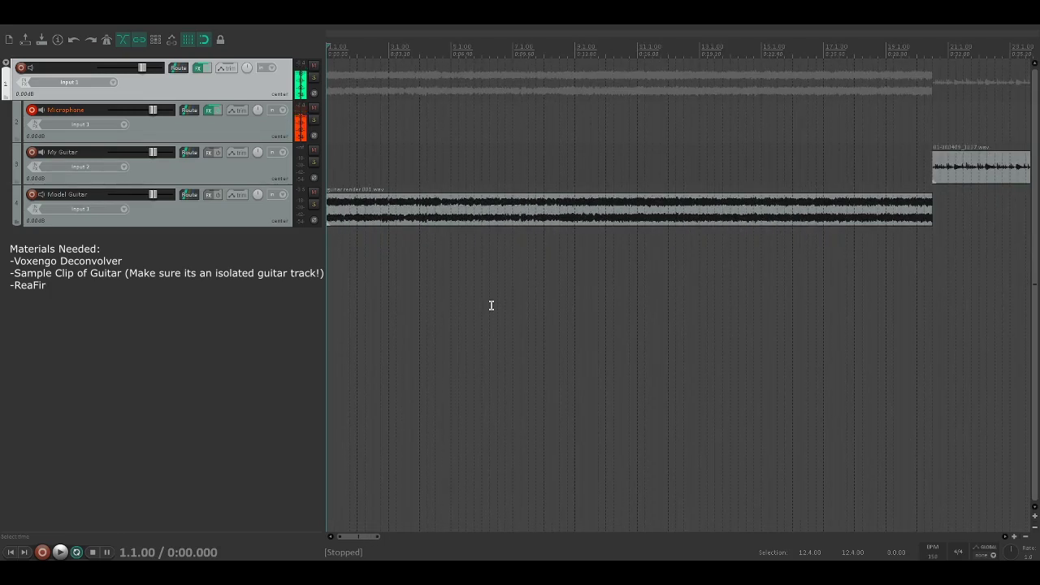
left_click_drag(327, 249, 931, 255)
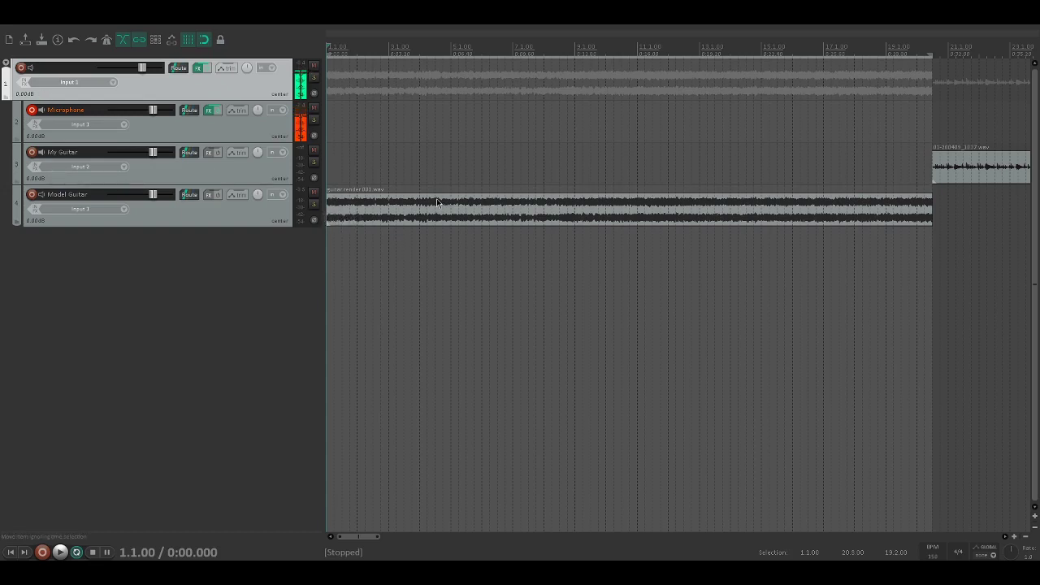
key("space")
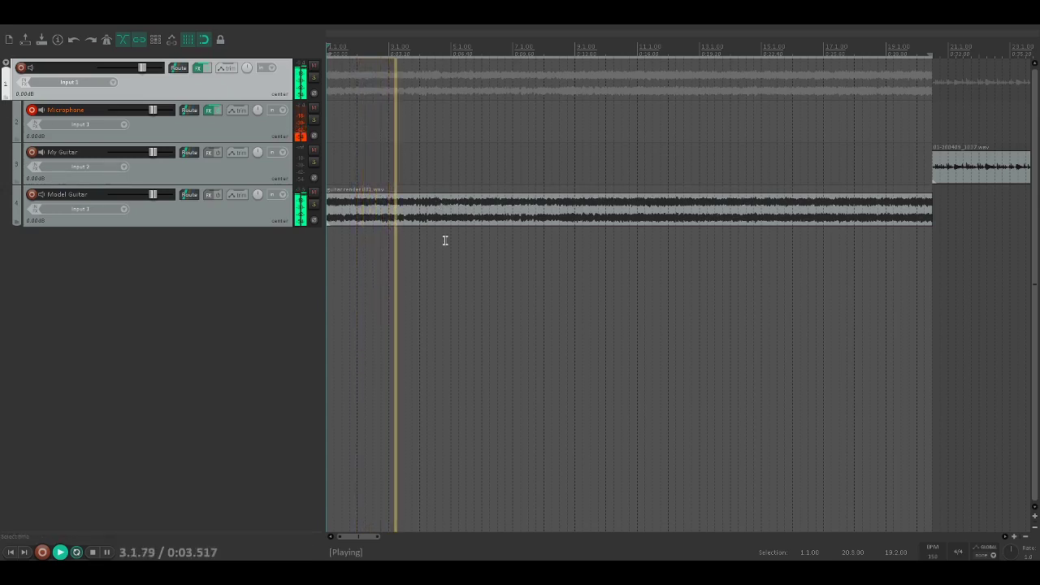
key("space")
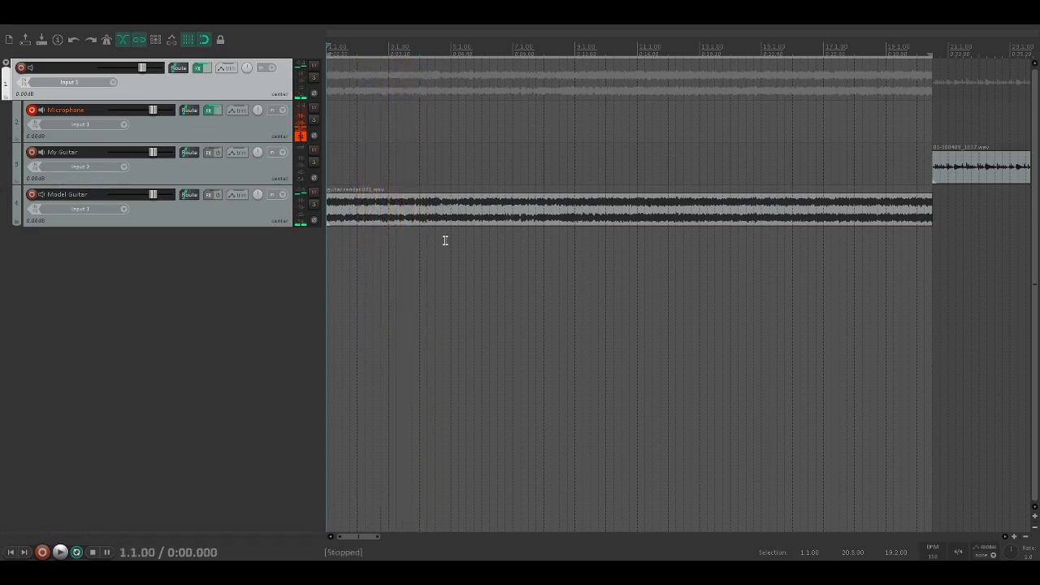
- Insert ReaFir from the Favorites list into the Model Guitar track's FX chain and center its window
left_click(211, 196)
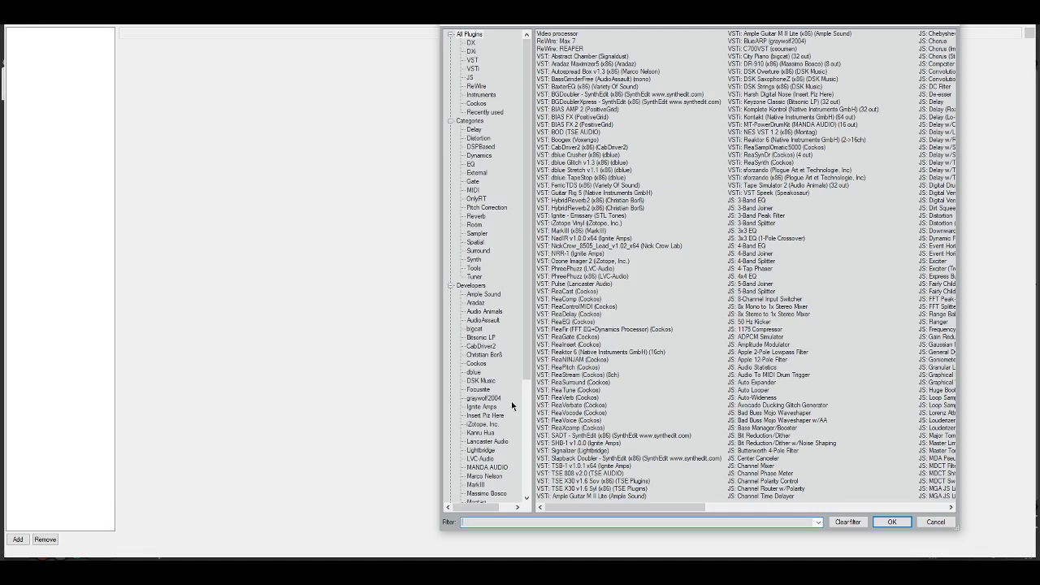
scroll(511, 401, "down", 5)
left_click(478, 493)
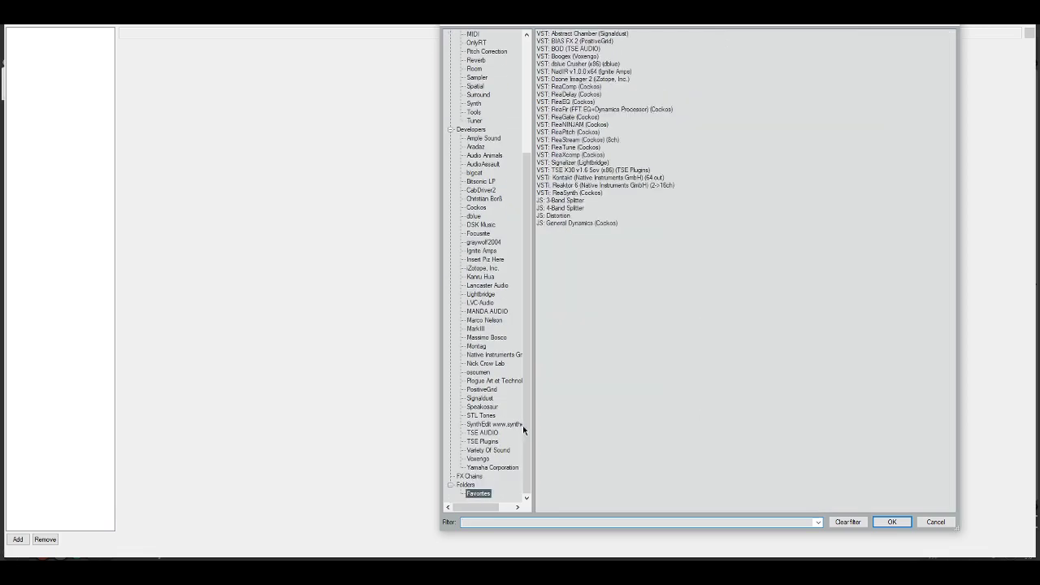
double_click(580, 110)
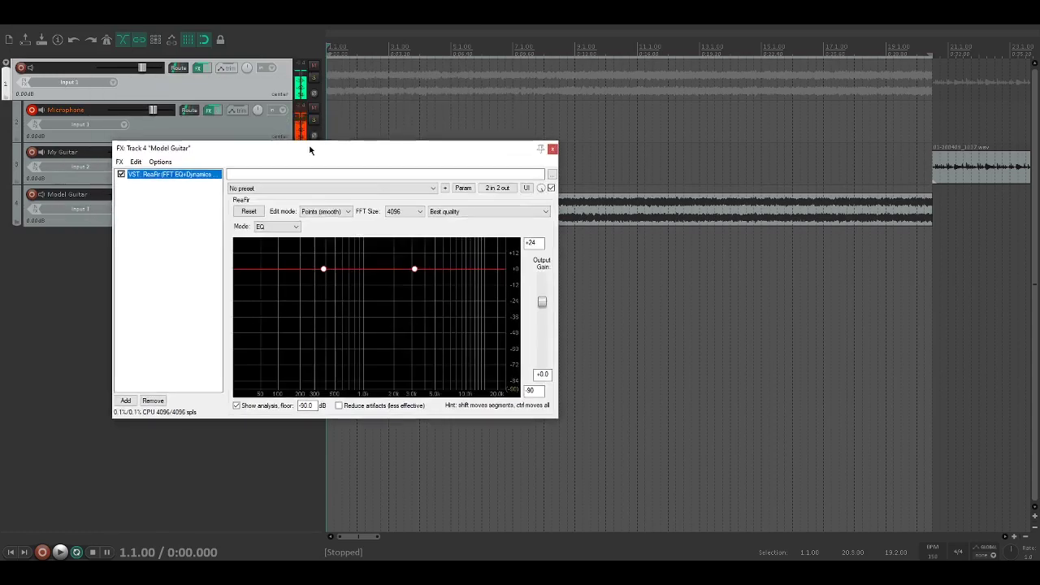
left_click_drag(310, 149, 636, 165)
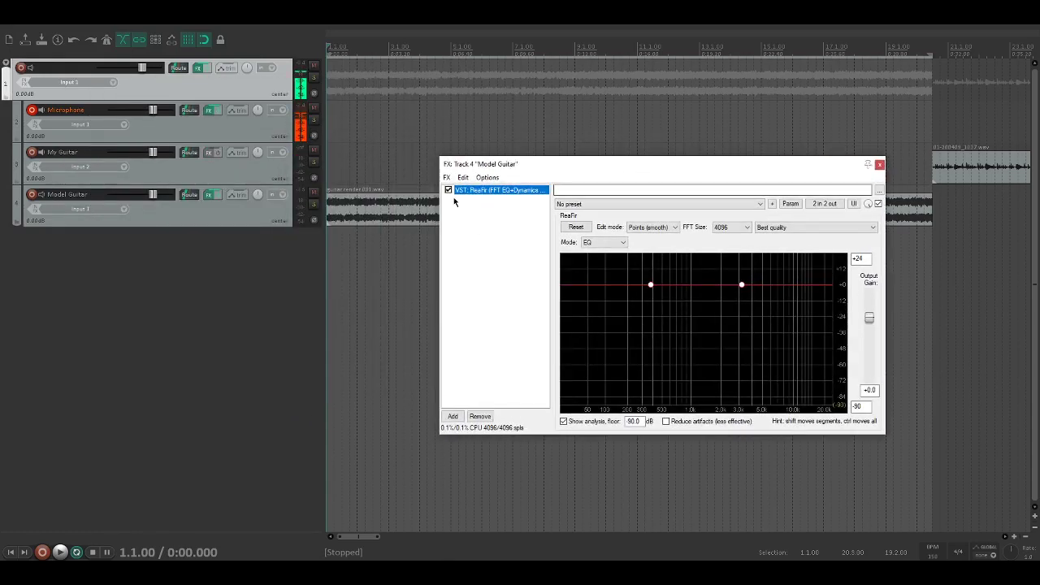
- Set ReaFir to Subtract mode, Precise edit mode and 1024 FFT size, and enable Repeat playback
left_click(609, 243)
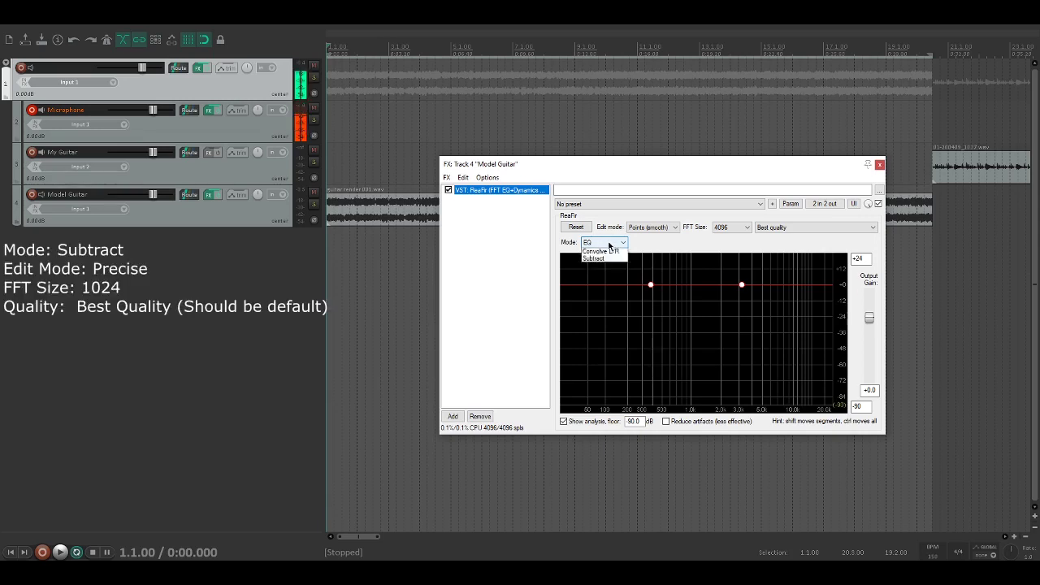
left_click(612, 281)
left_click(652, 228)
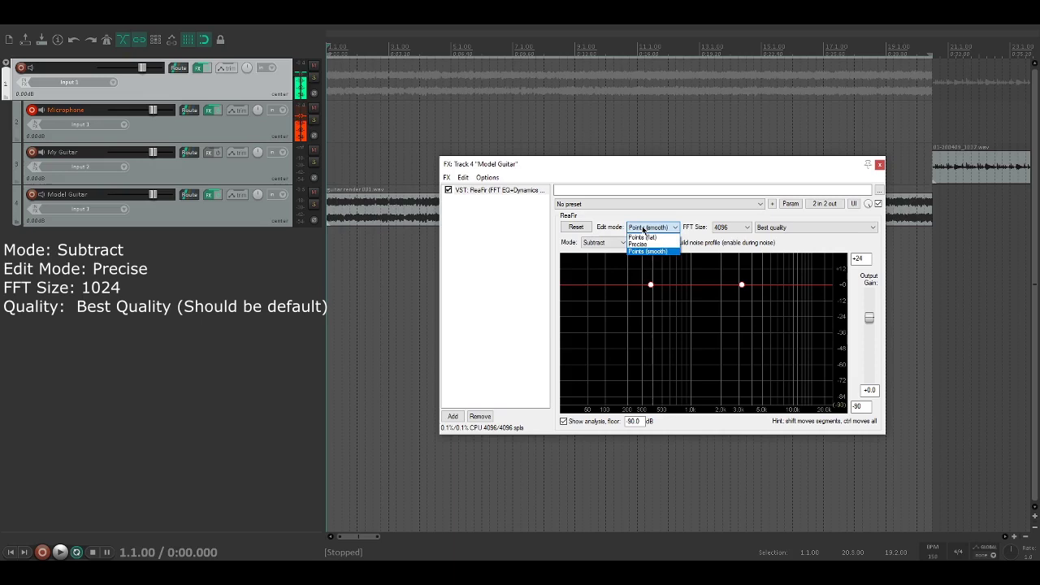
left_click(652, 245)
left_click(730, 227)
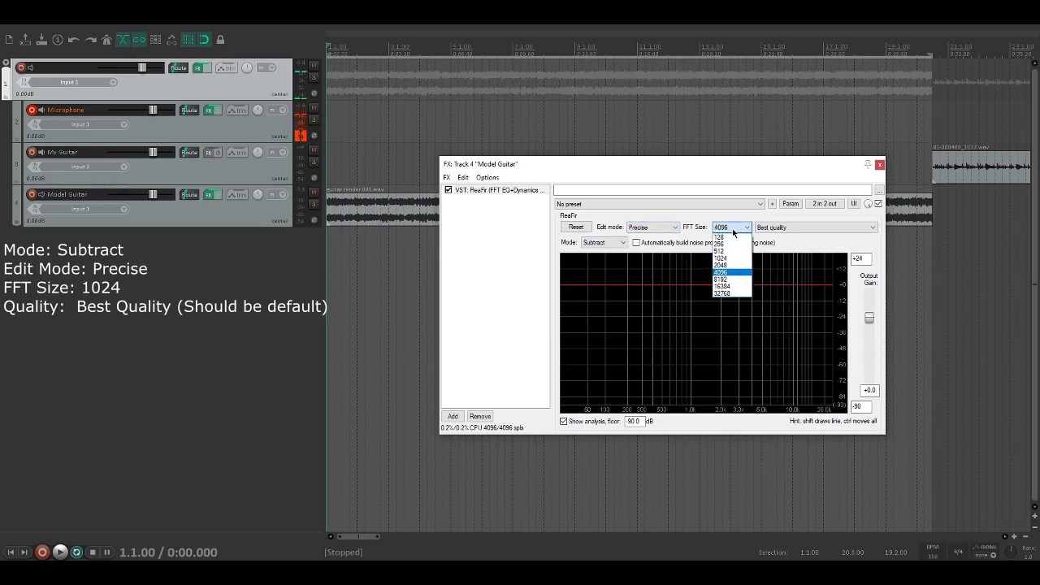
left_click(735, 259)
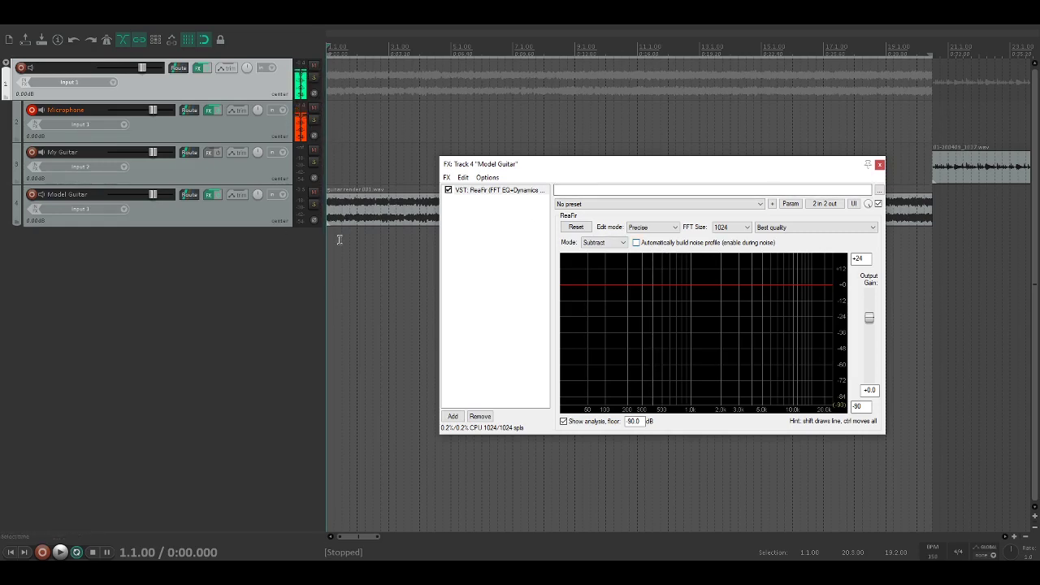
left_click(77, 553)
- Enable 'Automatically build noise profile' and play the looped clip until ReaFir captures its spectrum
left_click(637, 243)
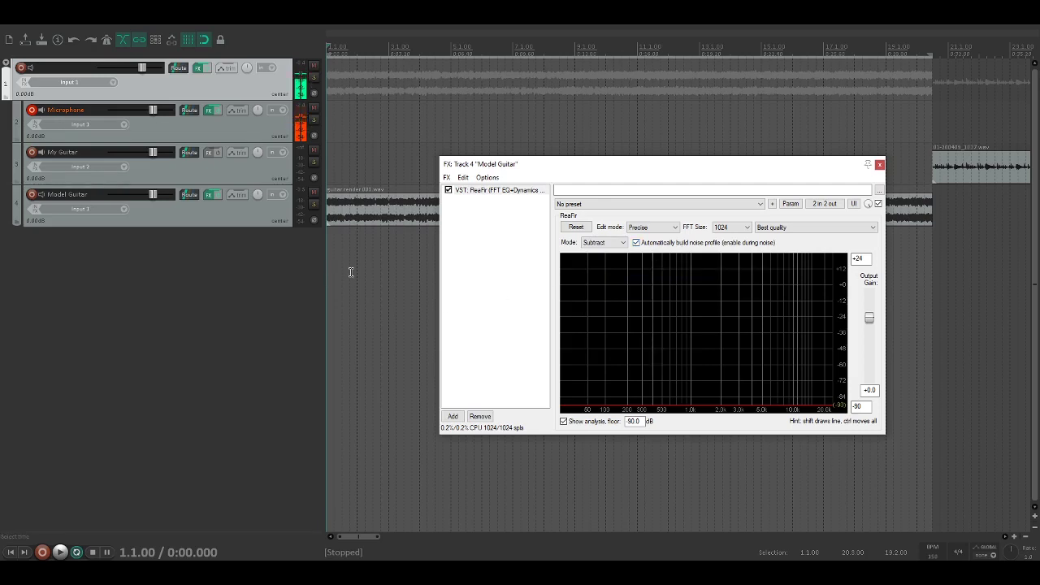
key("space")
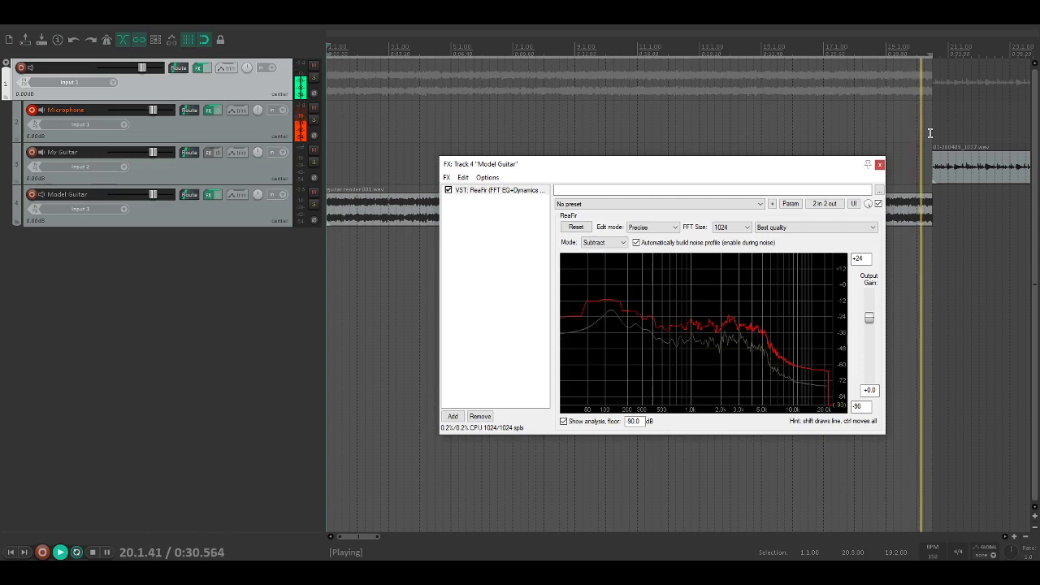
key("space")
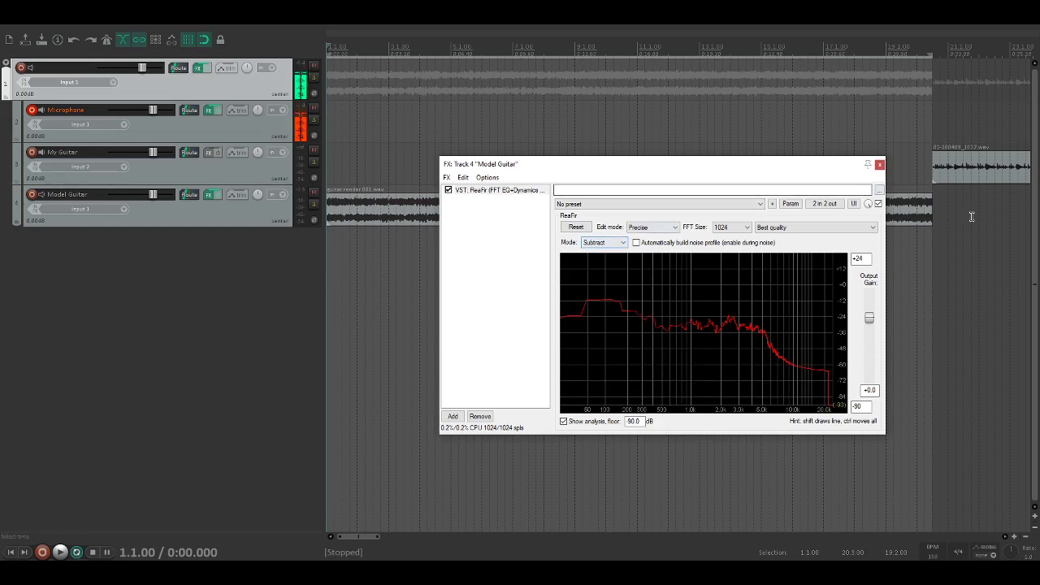
- Switch ReaFir to EQ mode and briefly play the guitar with ReaFir bypassed
left_click(605, 244)
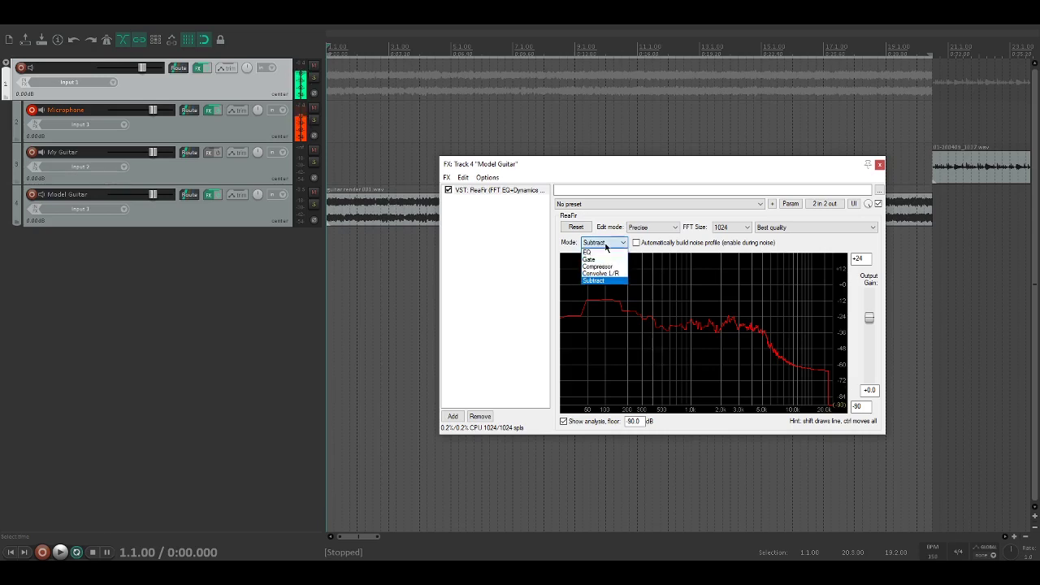
left_click(607, 257)
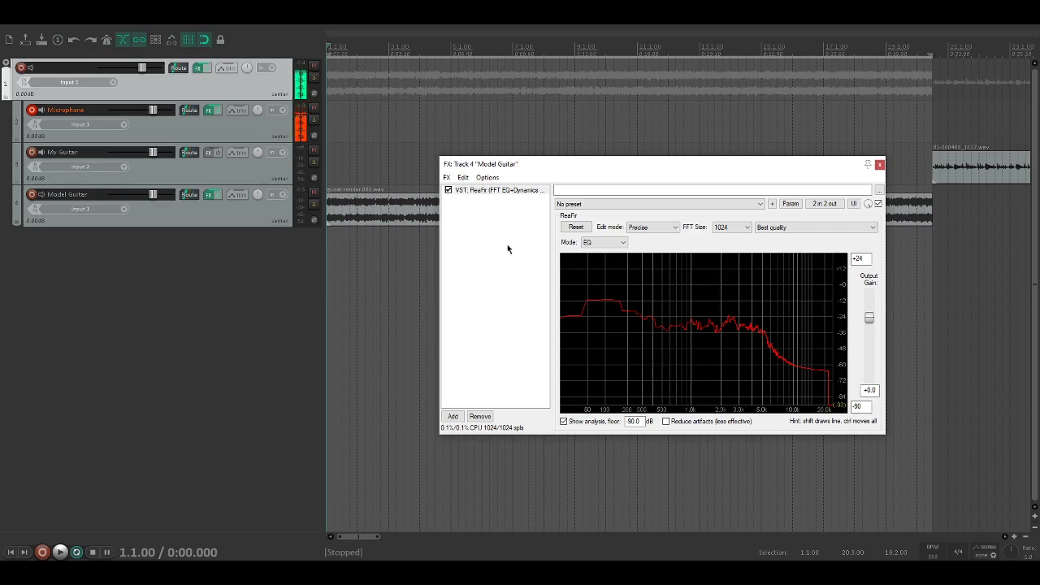
left_click(447, 190)
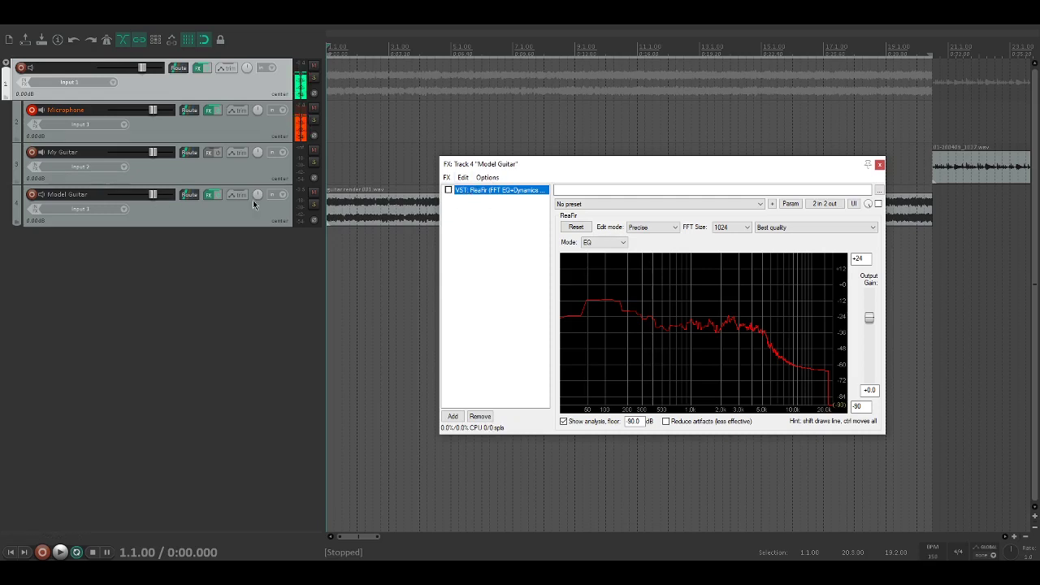
key("space")
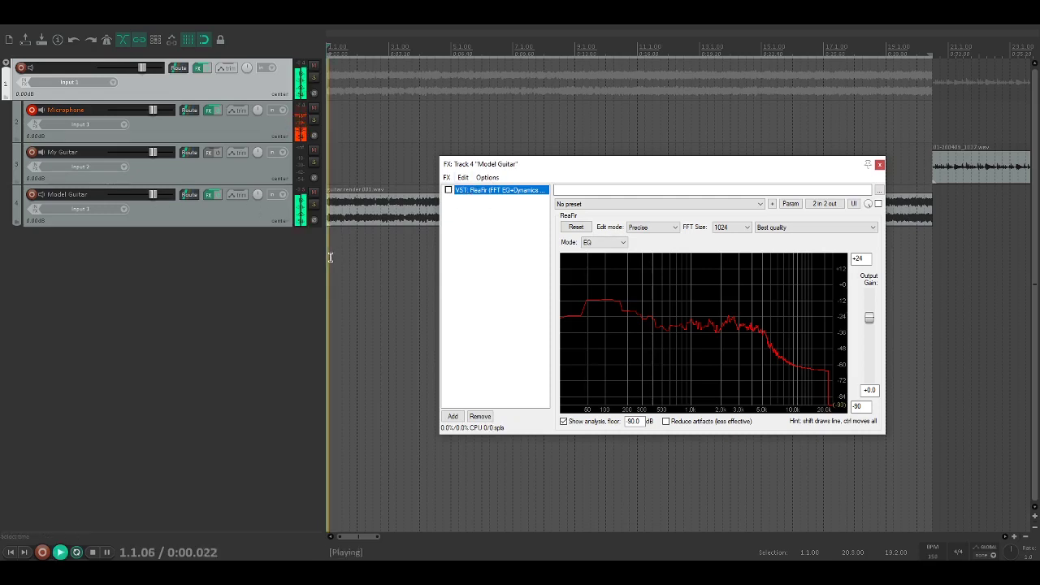
key("space")
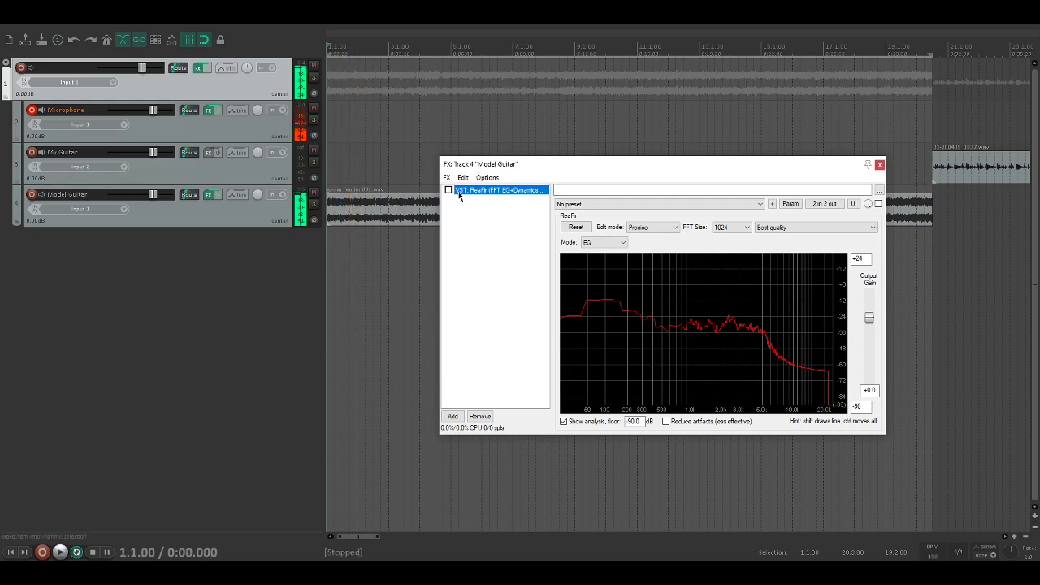
- Toggle ReaFir on and off during playback to compare processed and unprocessed guitar
left_click(448, 190)
key("space")
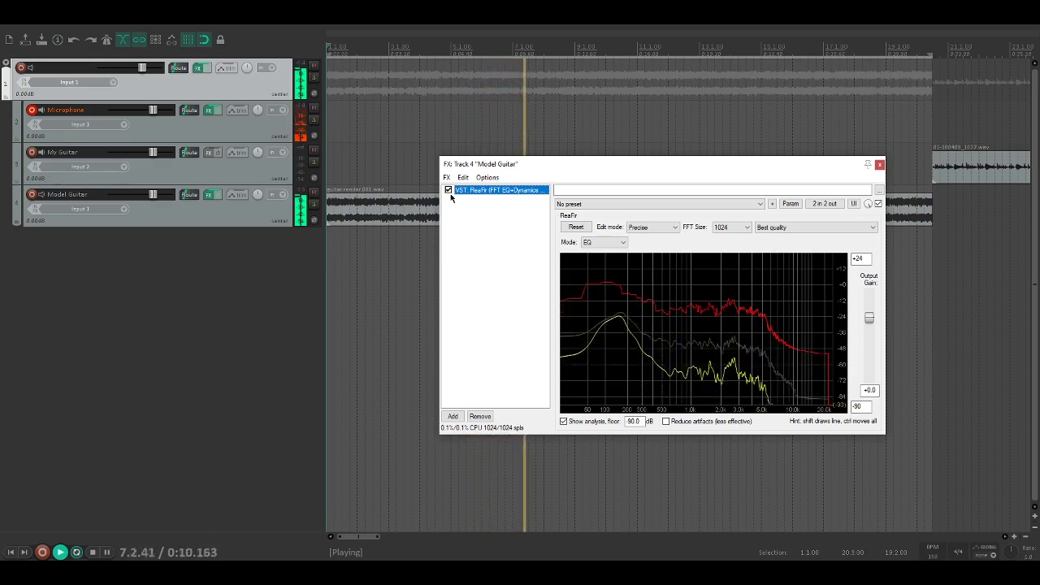
key("space")
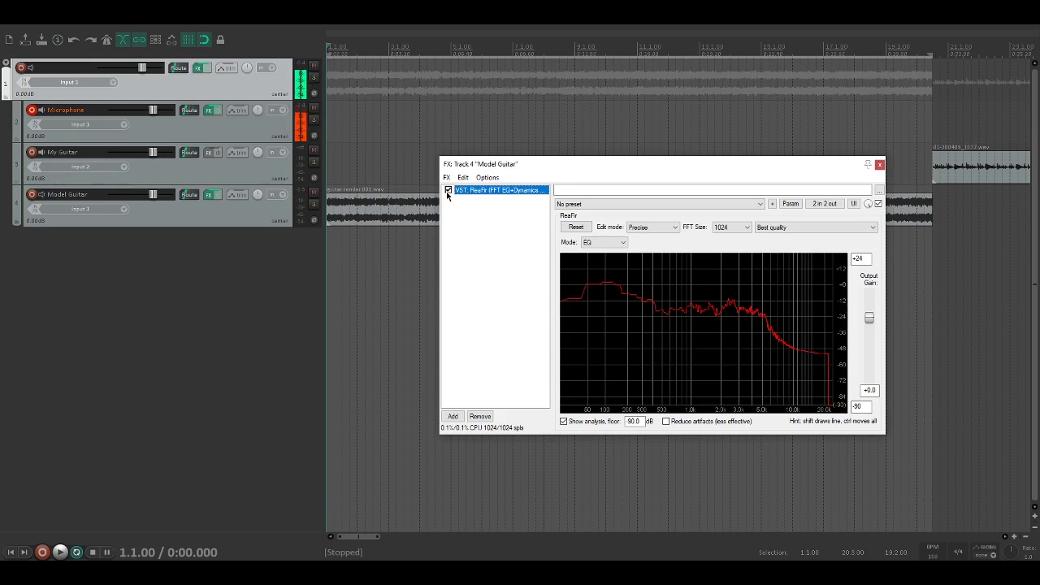
key("space")
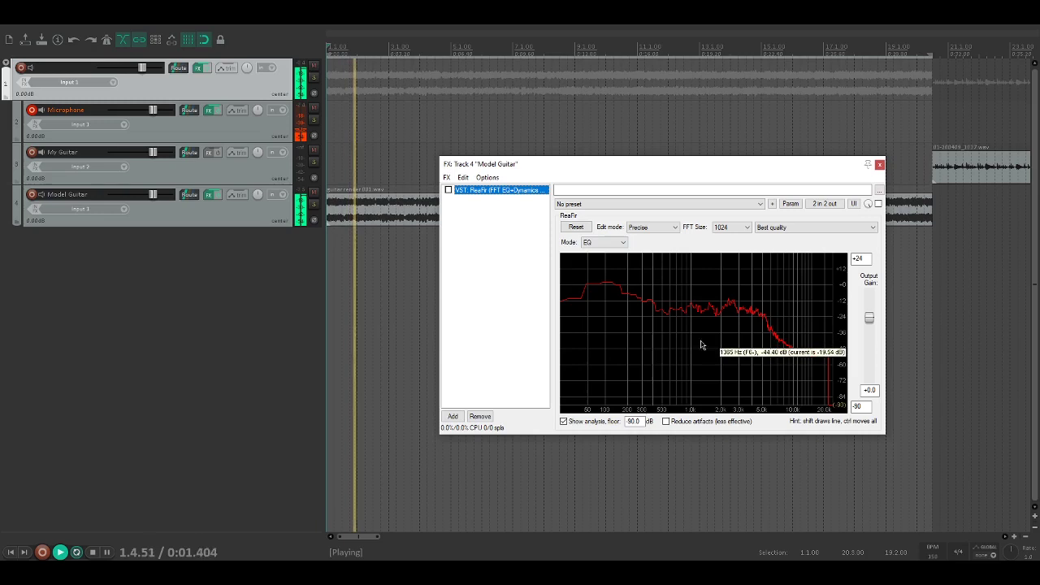
left_click(447, 190)
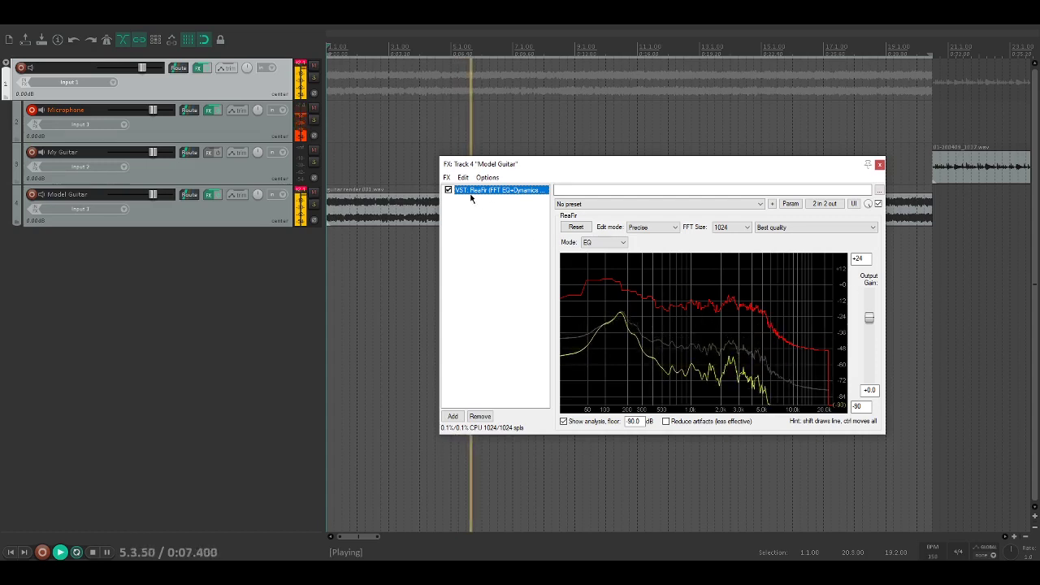
key("space")
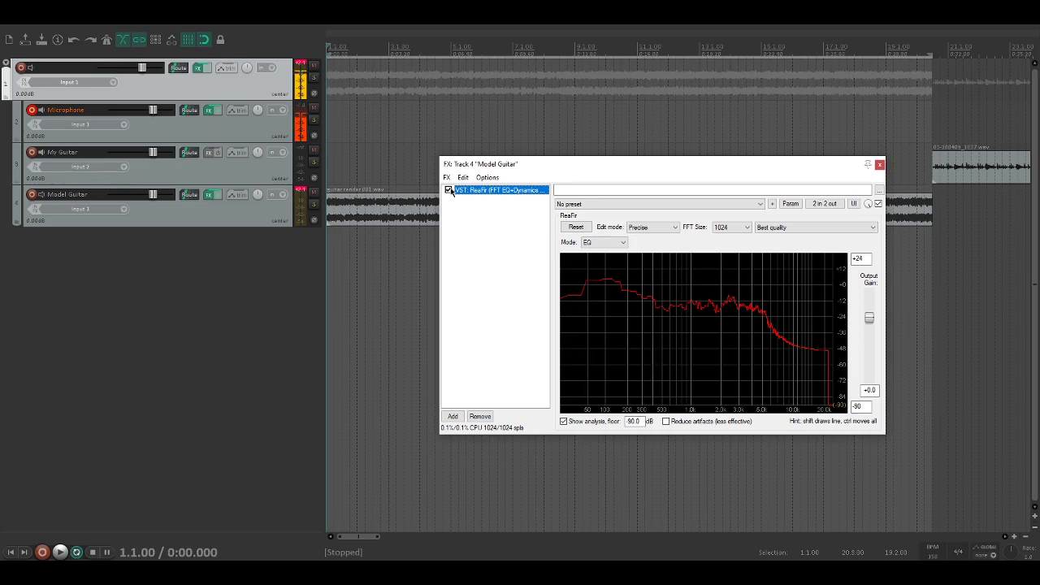
key("space")
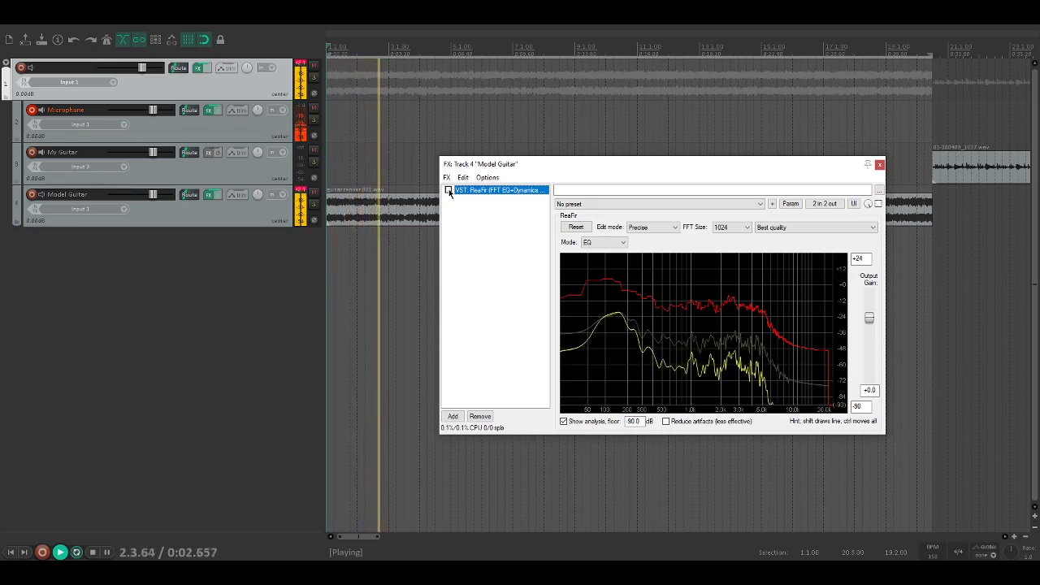
left_click(449, 190)
key("space")
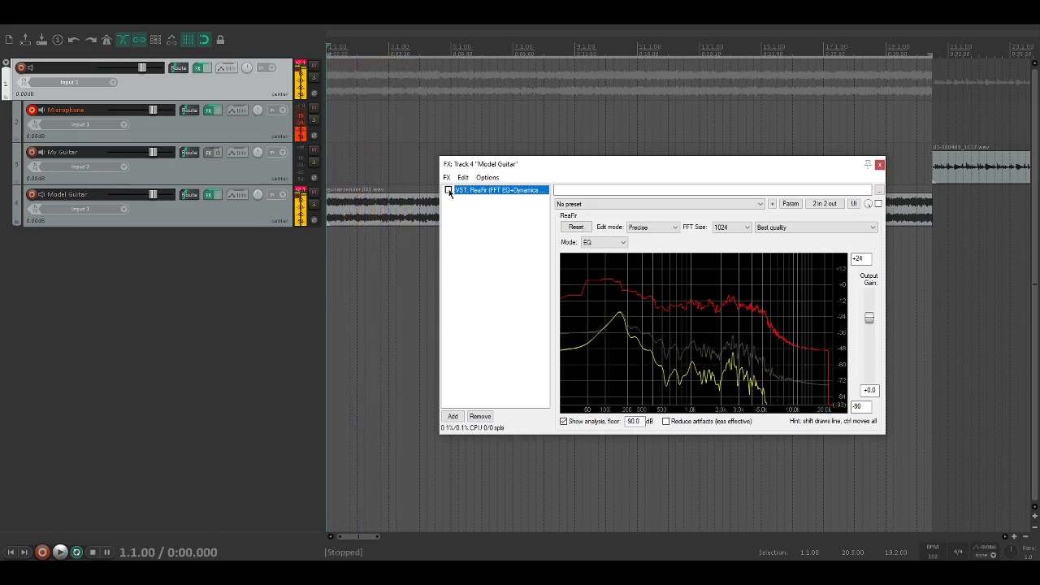
- Save ReaFir's current settings as a new preset named 'Disposable Tutoral'
left_click(772, 204)
left_click(808, 216)
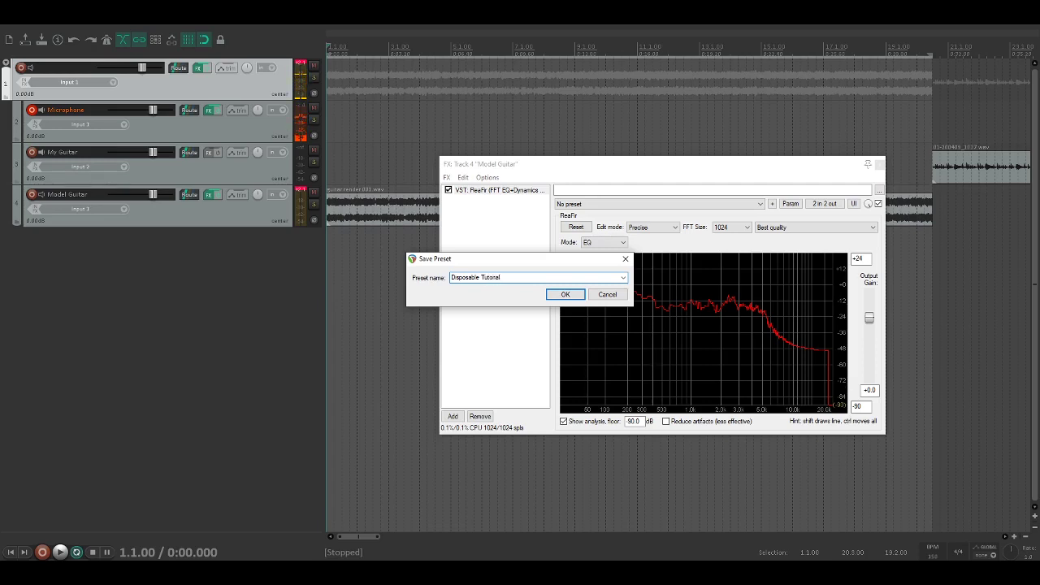
left_click(566, 293)
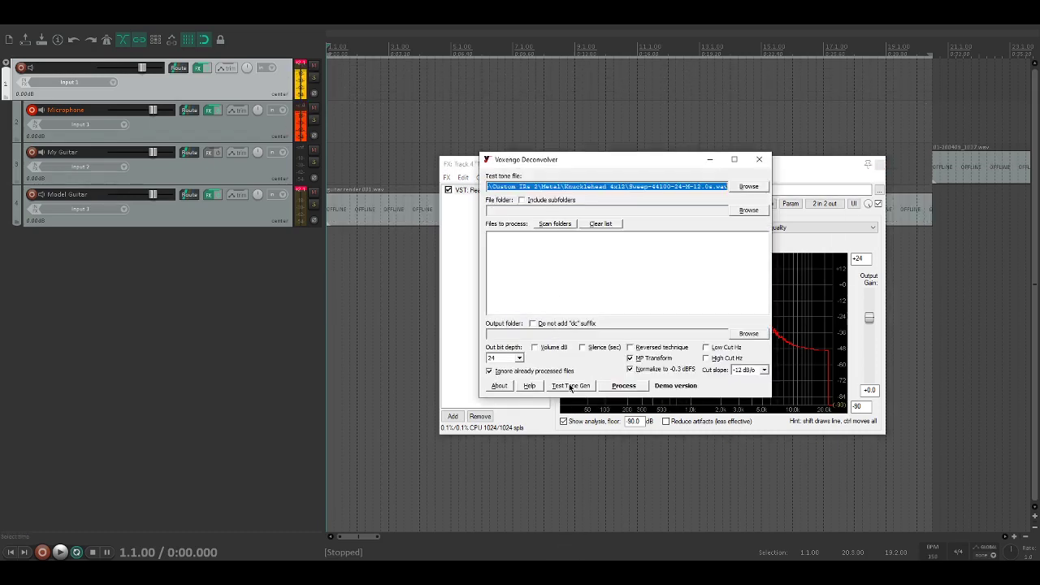
- Generate a 12 s, 24-bit, 44100 Hz mono sweep and save it into the IR Tutorial folder
left_click_drag(585, 167, 483, 155)
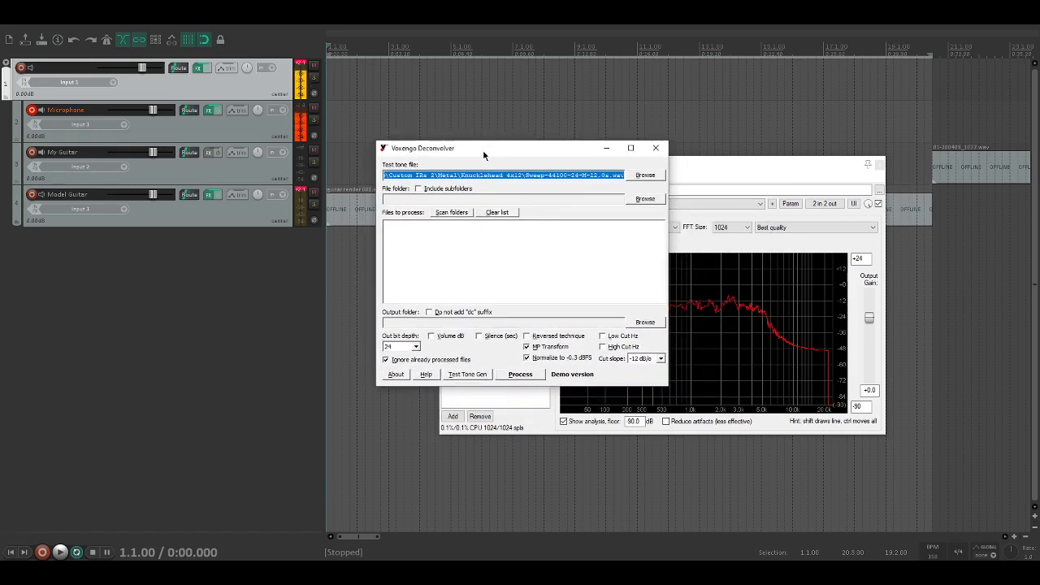
left_click(468, 375)
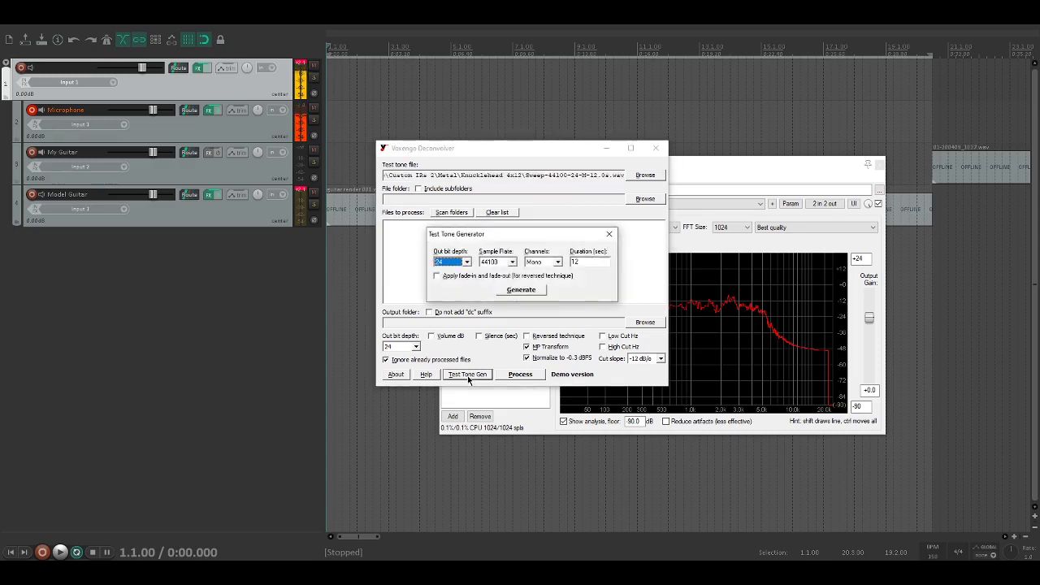
left_click(521, 290)
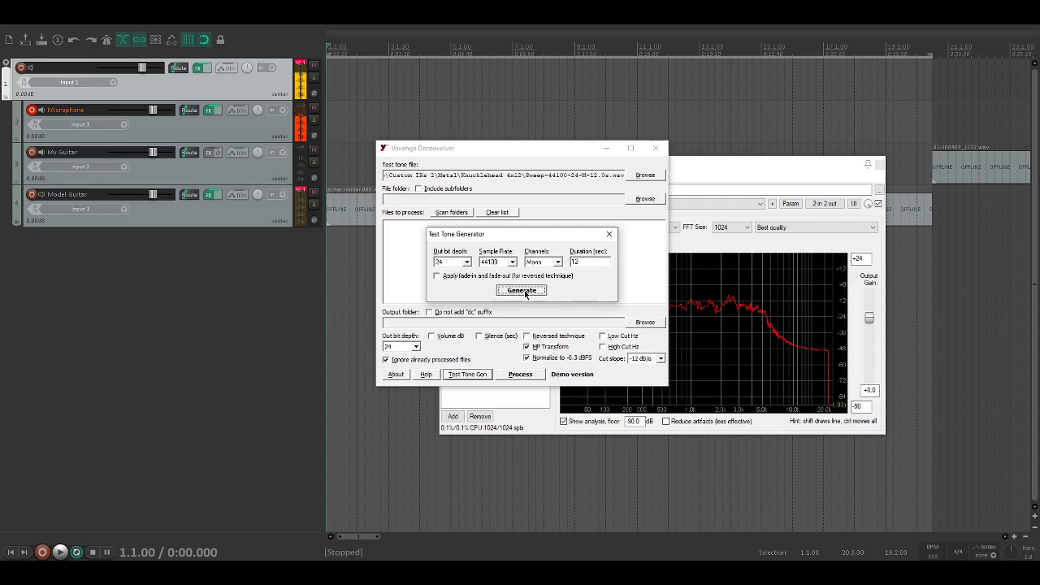
left_click_drag(675, 193, 525, 156)
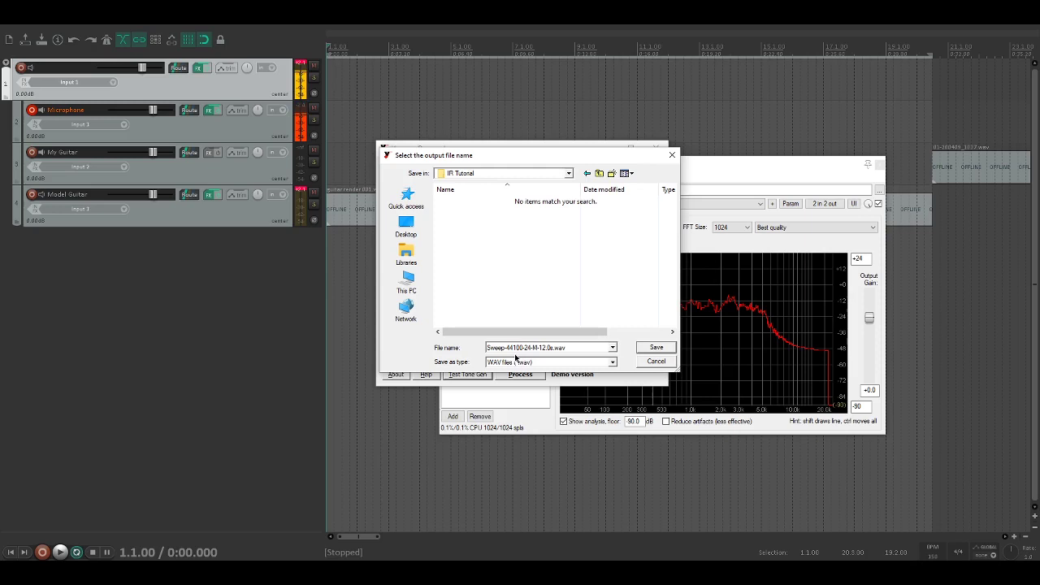
left_click(655, 348)
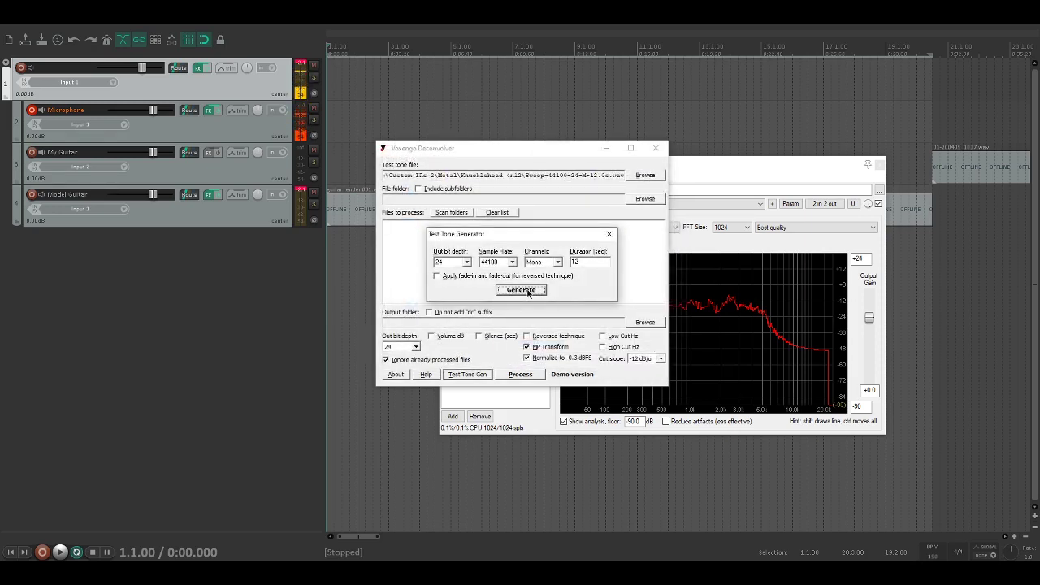
left_click(608, 234)
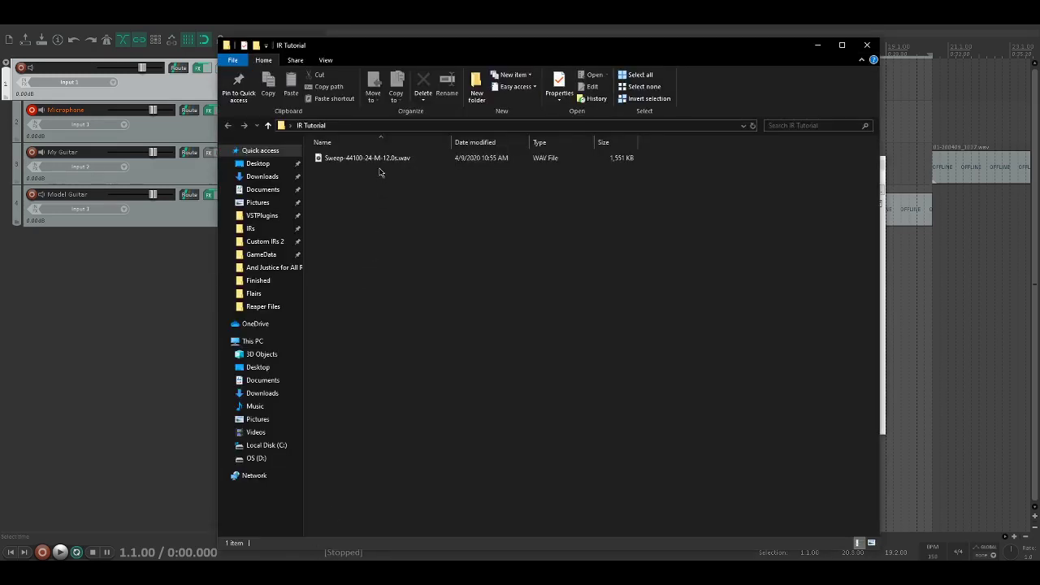
- Drag Sweep-44100-24-M-12.0s.wav from Explorer into REAPER as a new track below track 4
left_click(382, 159)
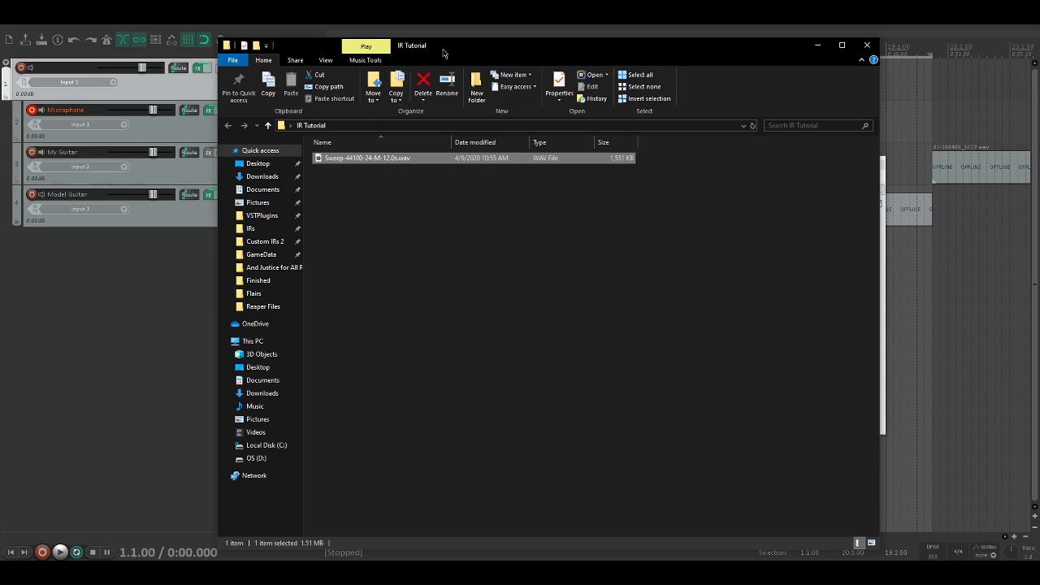
left_click_drag(439, 49, 626, 52)
left_click_drag(536, 160, 121, 257)
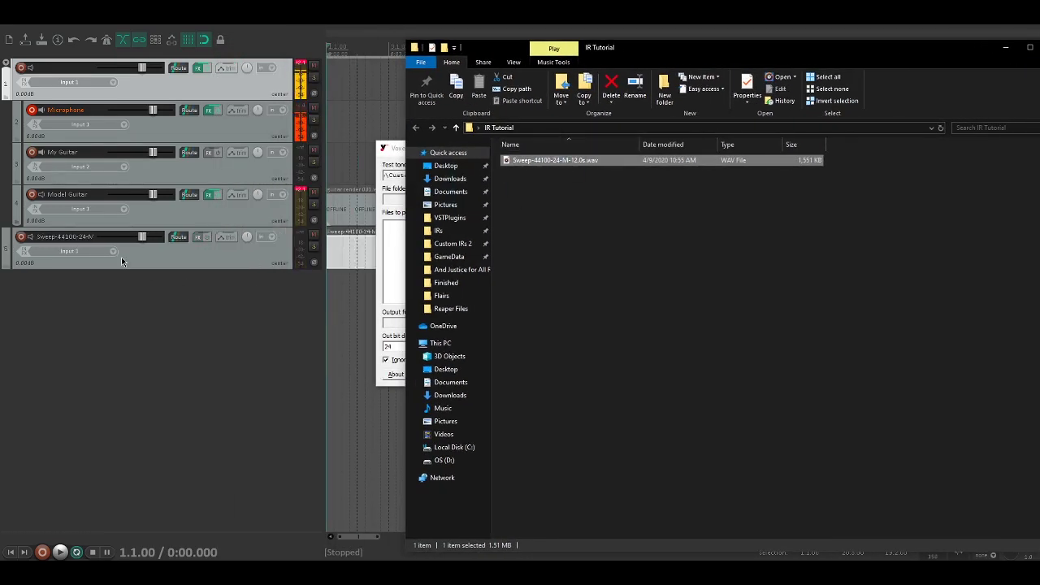
left_click_drag(213, 248, 228, 222)
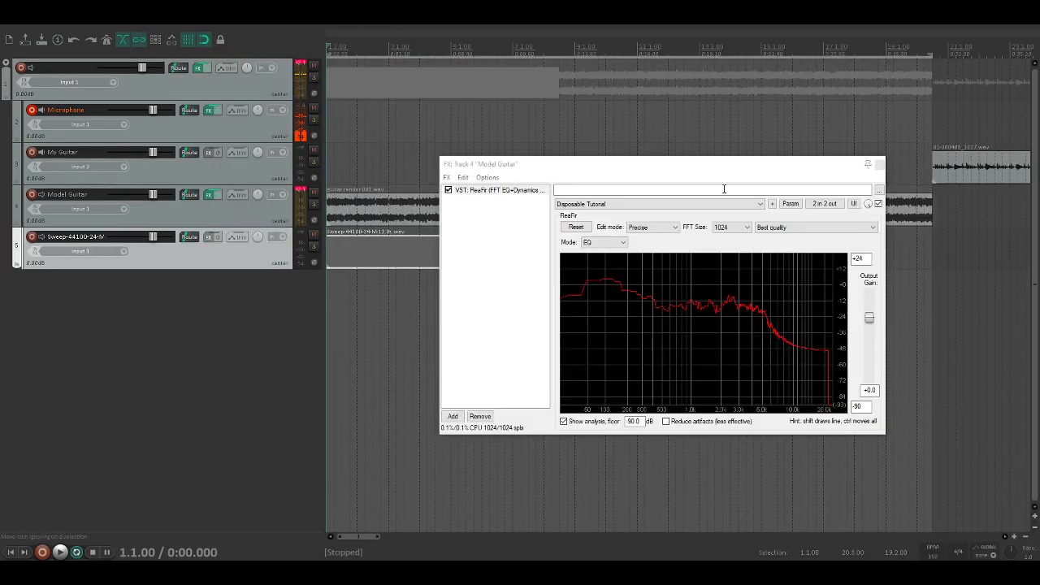
- Close the ReaFir window, clear the time selection, and drag the sweep item past the recordings
left_click(880, 166)
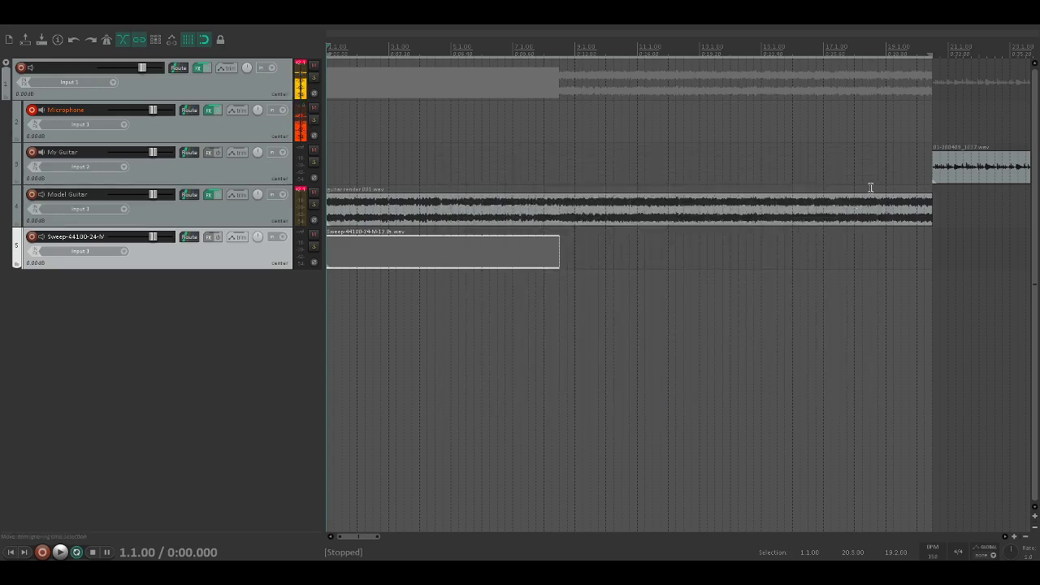
left_click(873, 122)
scroll(849, 132, "down", 3)
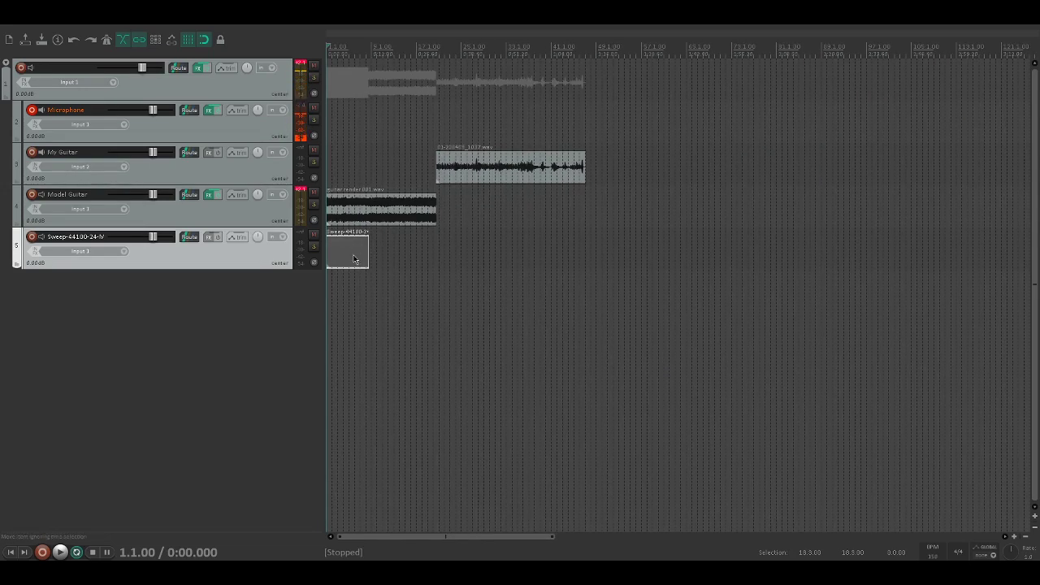
left_click_drag(356, 258, 597, 243)
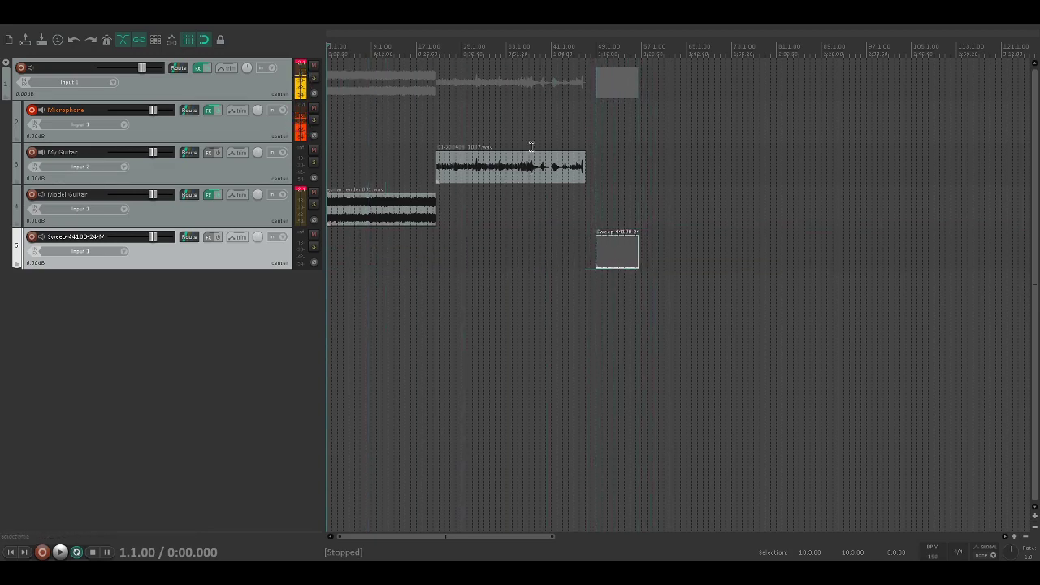
- Align the sweep item to start exactly at 49.1.00, zooming in around the edit cursor
left_click(589, 210)
scroll(590, 210, "up", 4)
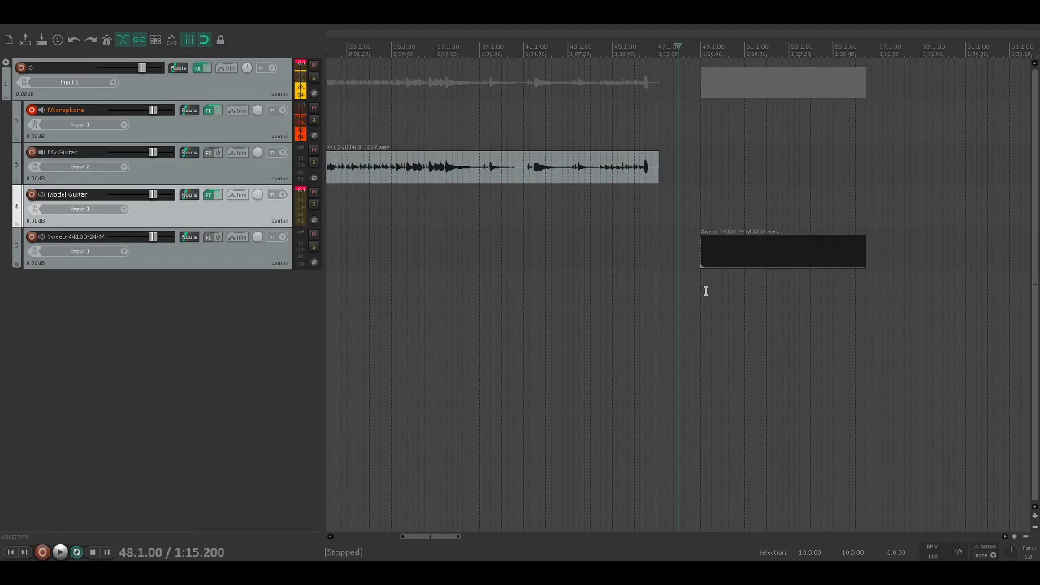
left_click(705, 291)
scroll(726, 298, "up", 10)
scroll(727, 297, "down", 4)
scroll(728, 299, "up", 3)
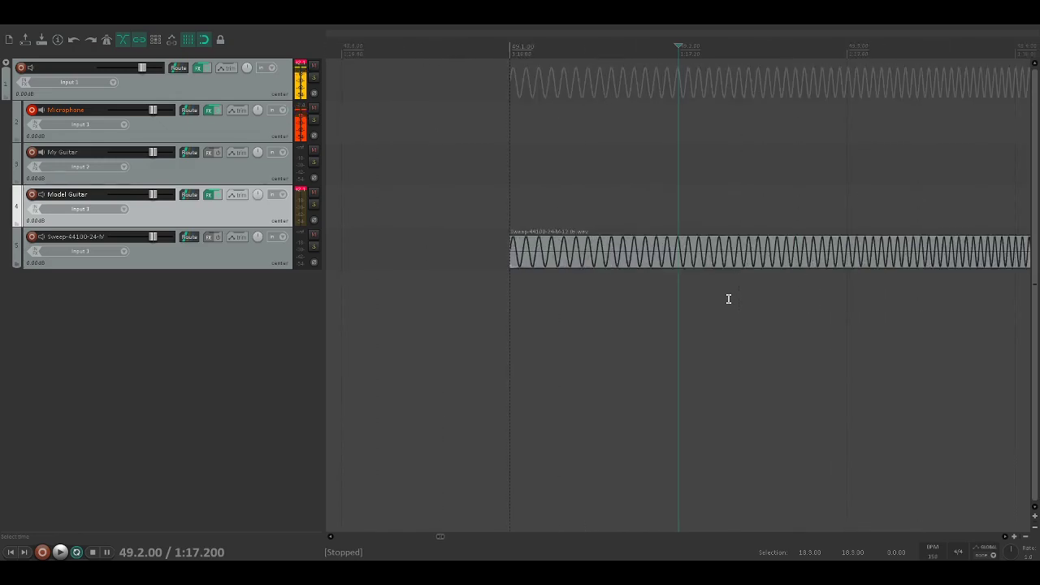
scroll(729, 299, "up", 3)
left_click(368, 298)
scroll(441, 281, "down", 6)
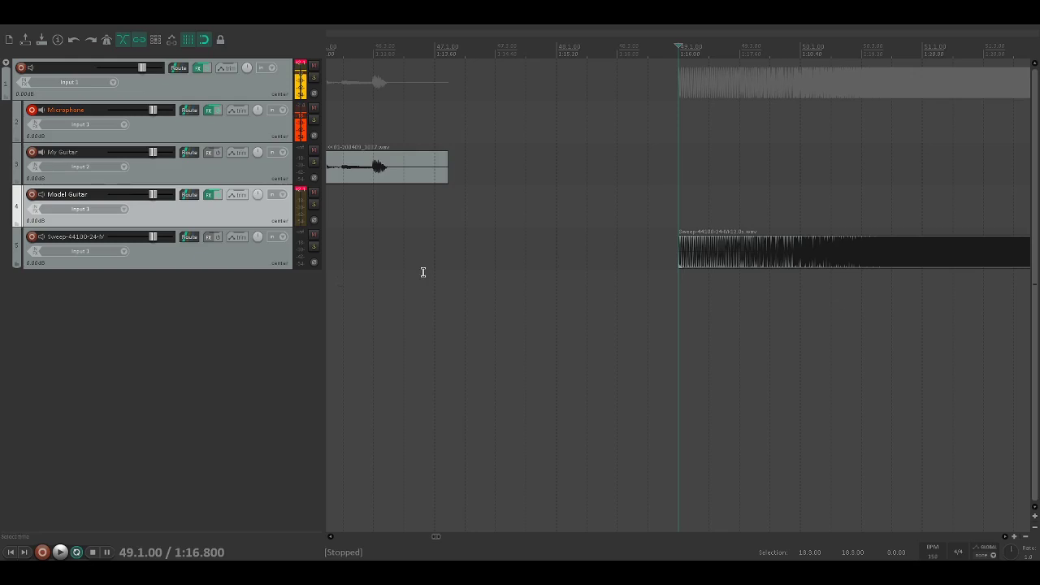
scroll(754, 240, "down", 4)
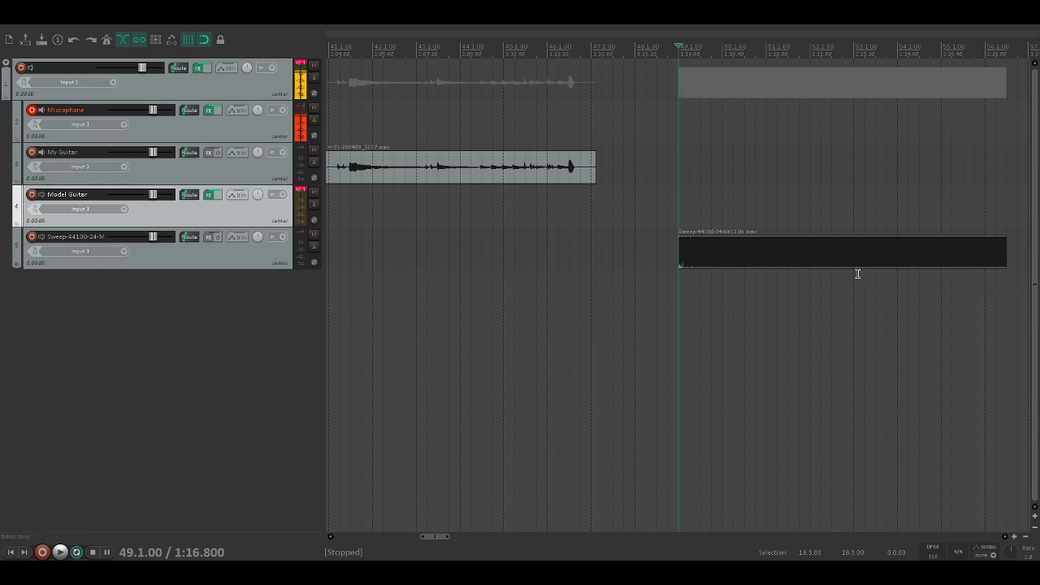
scroll(846, 295, "up", 6)
scroll(846, 295, "up", 2)
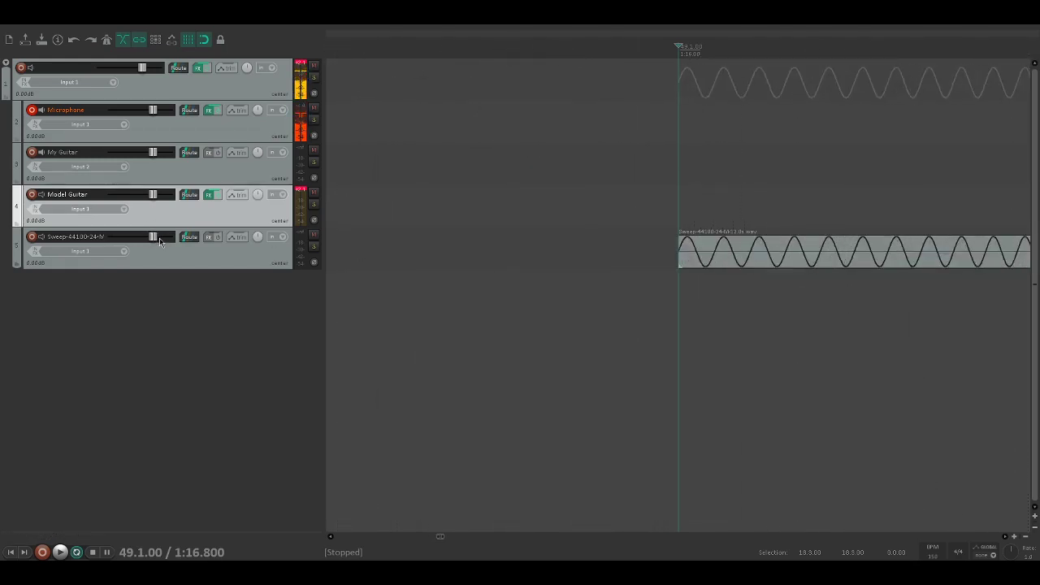
- Lower the Sweep track's volume while auditioning the sweep playback
left_click_drag(154, 237, 133, 238)
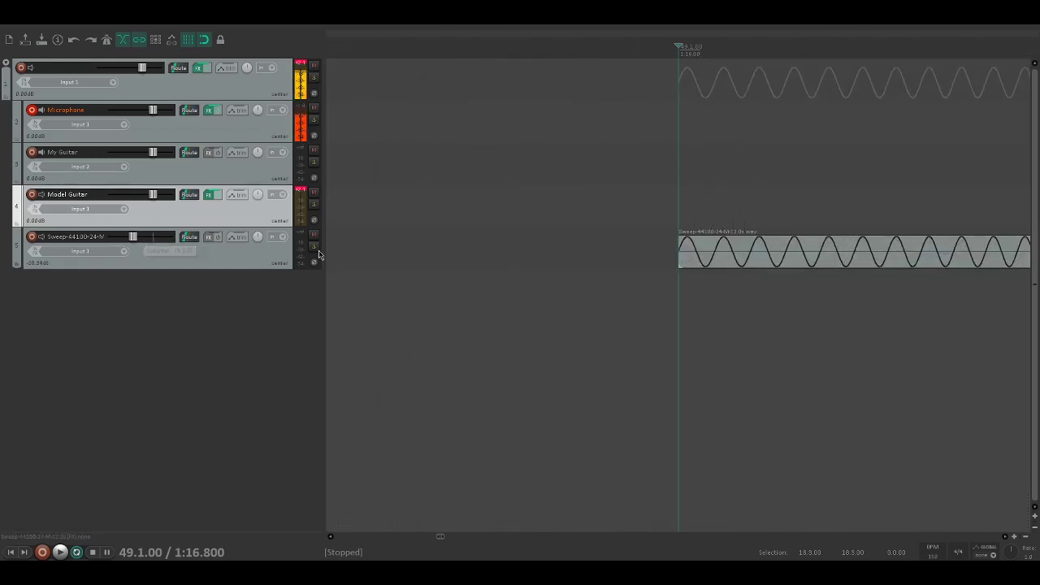
key("space")
scroll(426, 260, "down", 8)
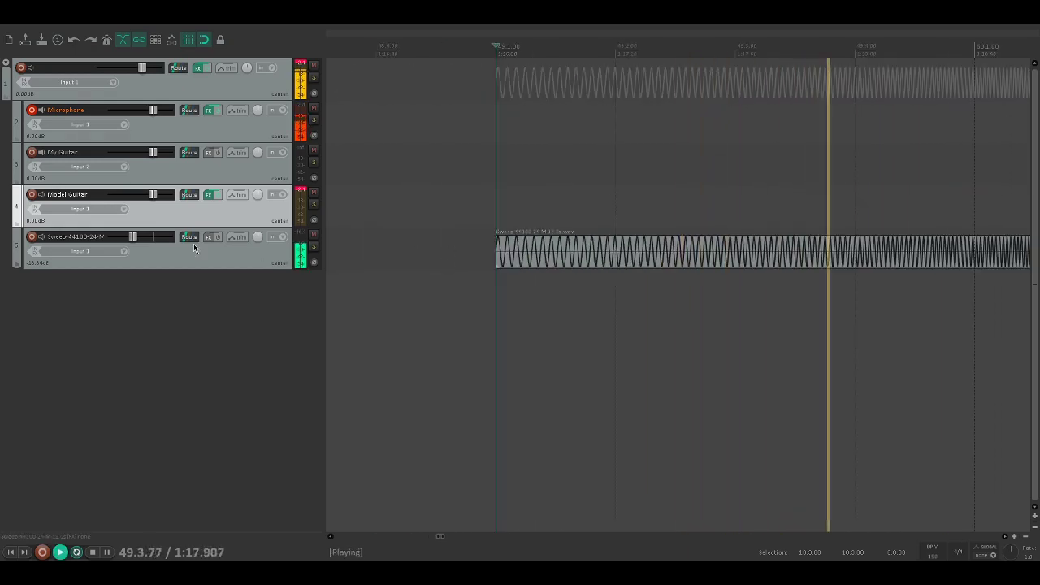
left_click_drag(133, 236, 127, 236)
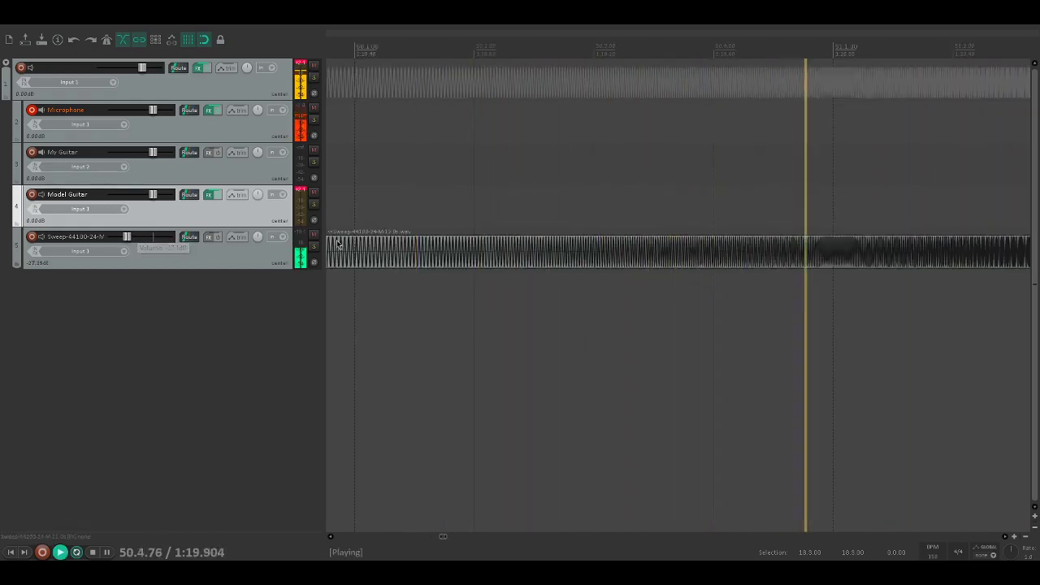
scroll(549, 263, "down", 3)
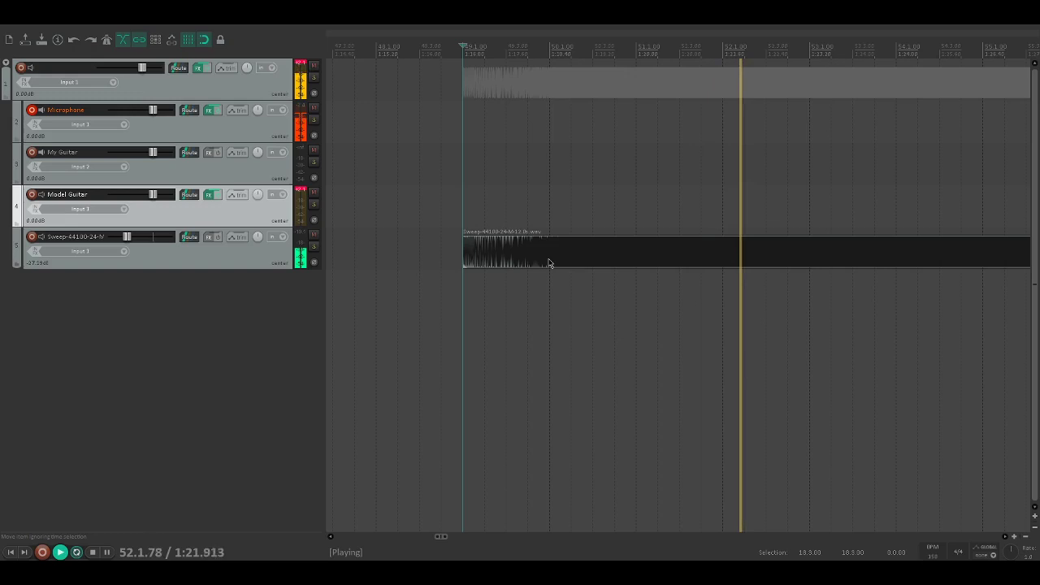
key("space")
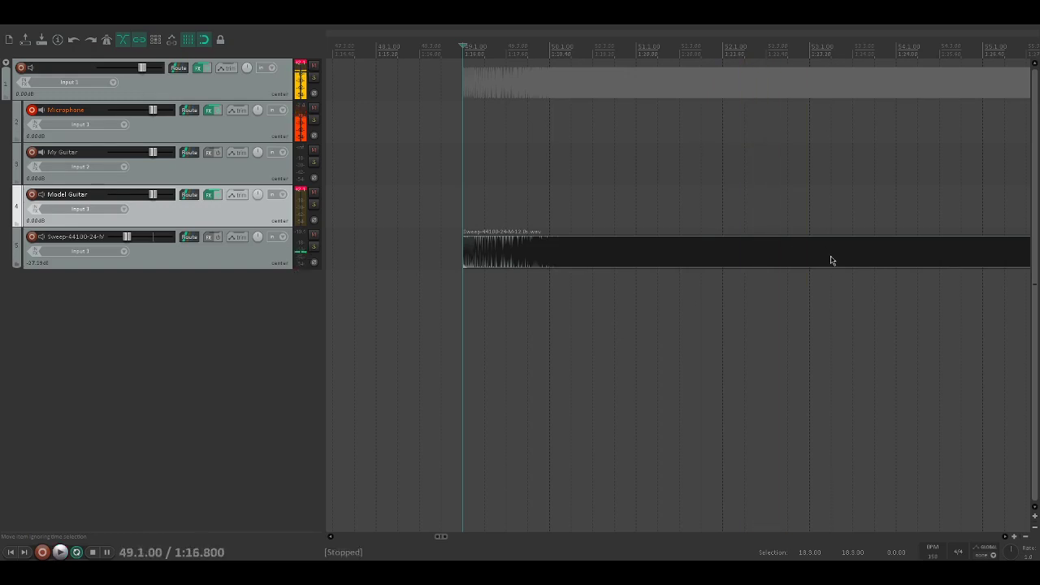
scroll(830, 260, "down", 3)
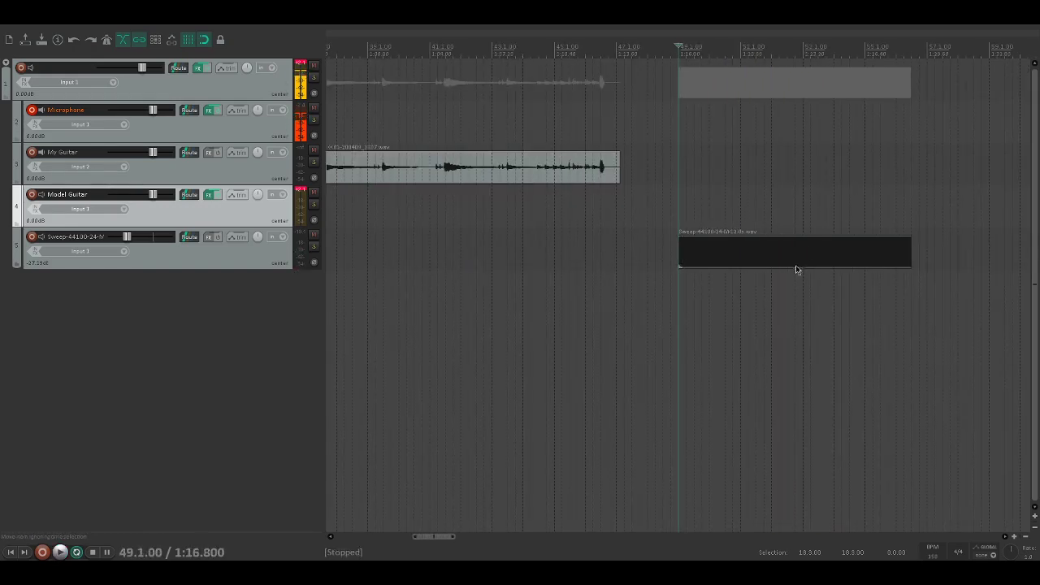
scroll(792, 271, "up", 2)
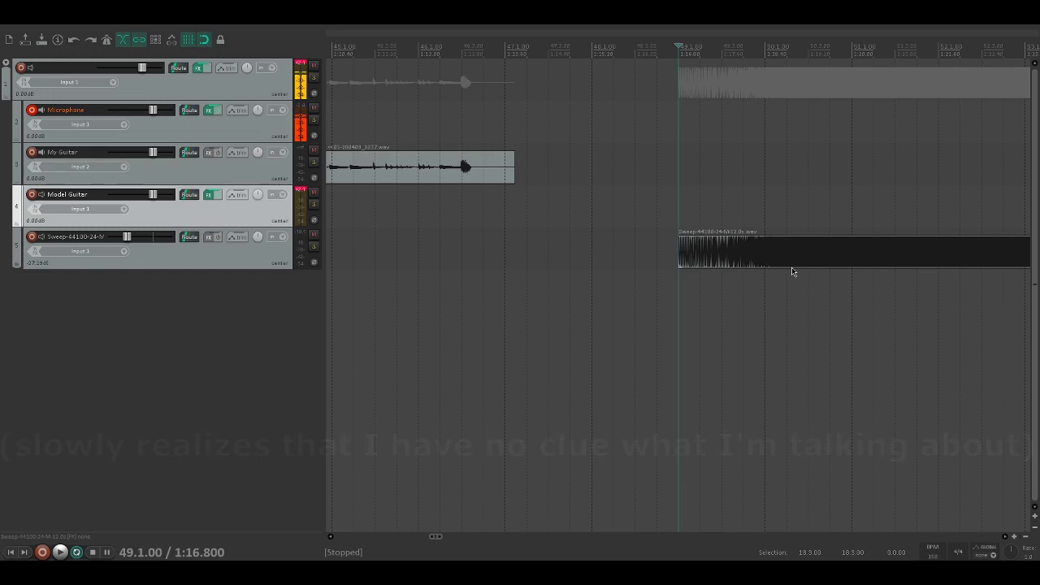
- Add ReaFir to the Sweep track and load its 'Disposable Tutorial' preset
left_click(830, 264)
scroll(821, 271, "up", 6)
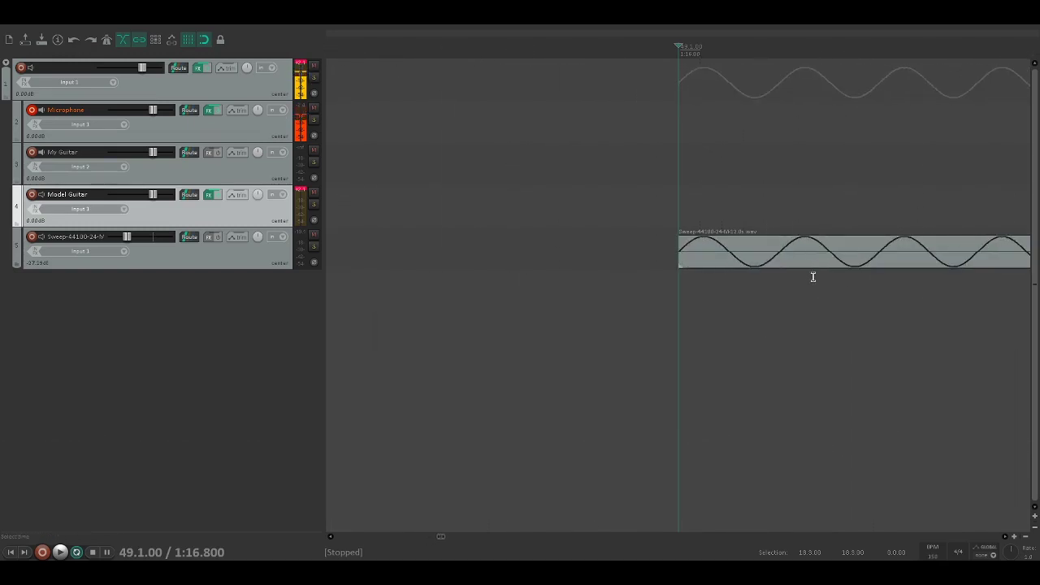
scroll(811, 277, "down", 6)
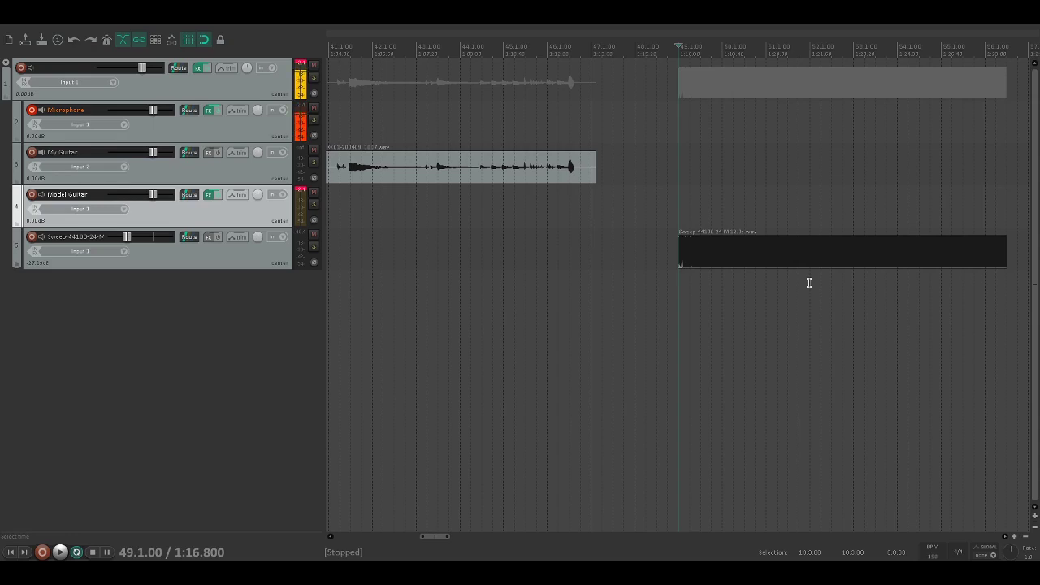
scroll(809, 283, "up", 2)
scroll(772, 271, "up", 2)
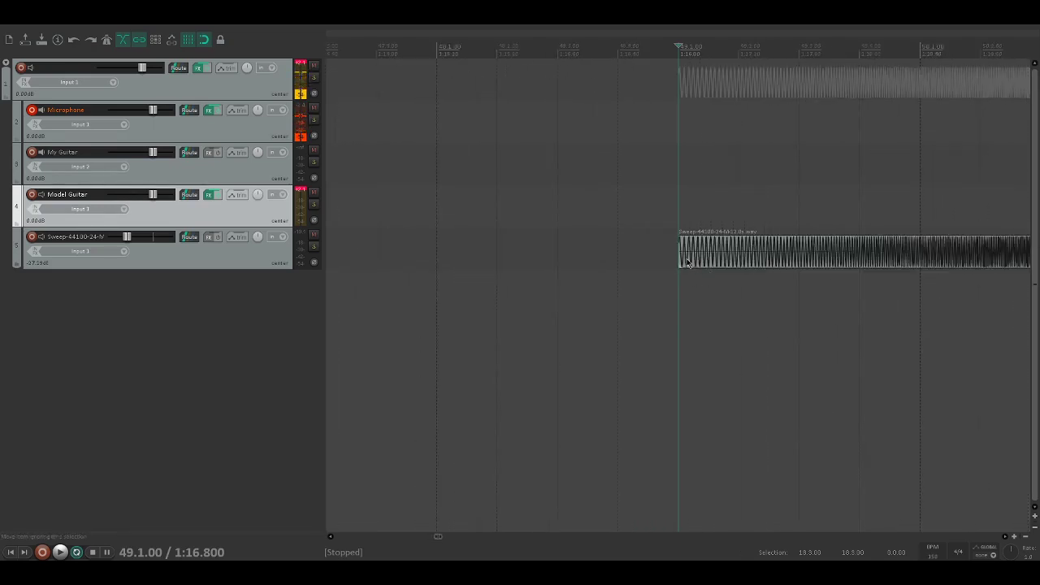
left_click(208, 238)
double_click(570, 109)
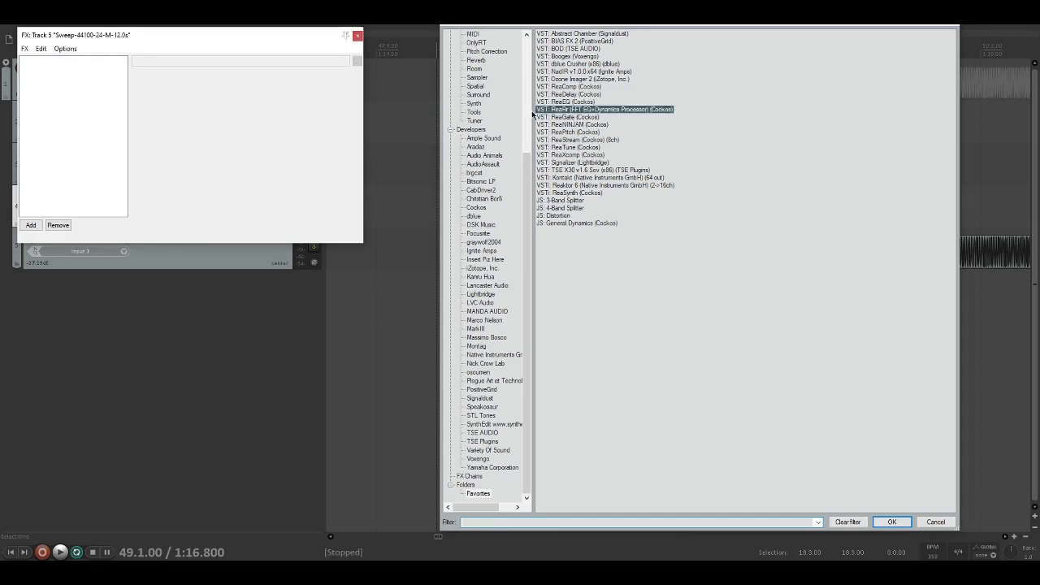
left_click(236, 75)
scroll(228, 269, "down", 5)
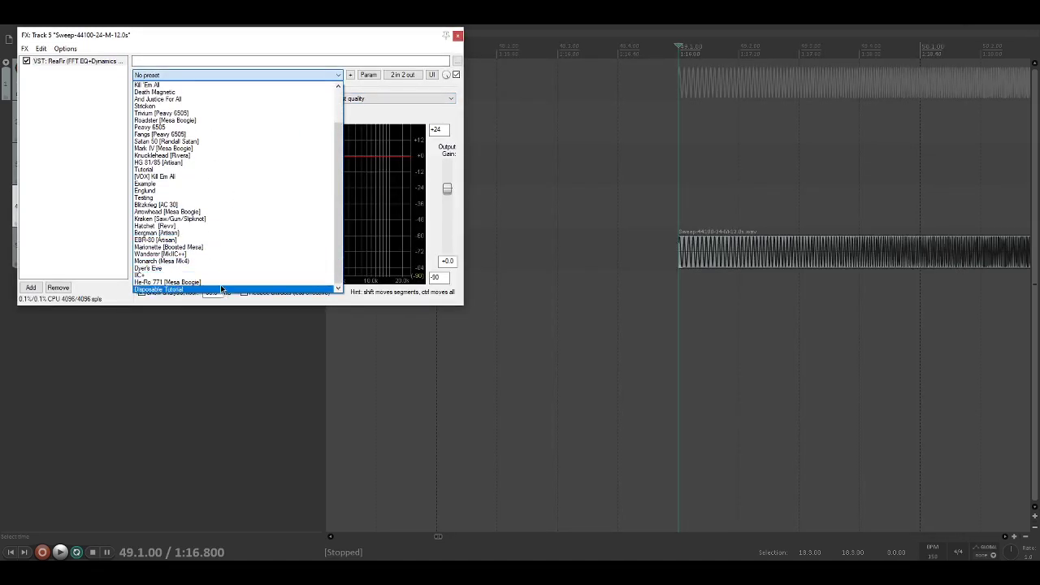
left_click(224, 289)
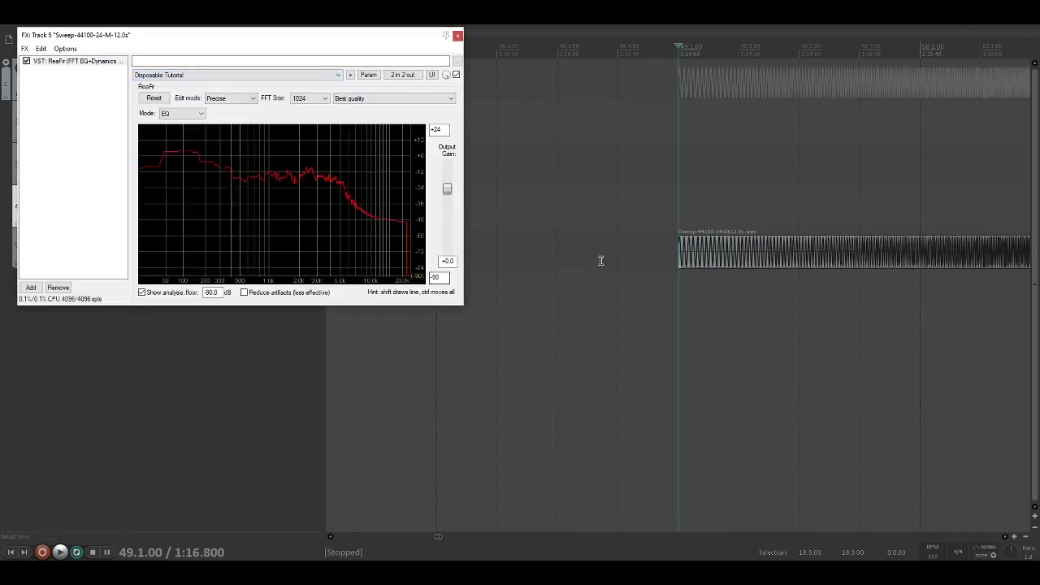
- Close the ReaFir window and play back the sweep recording
left_click(457, 38)
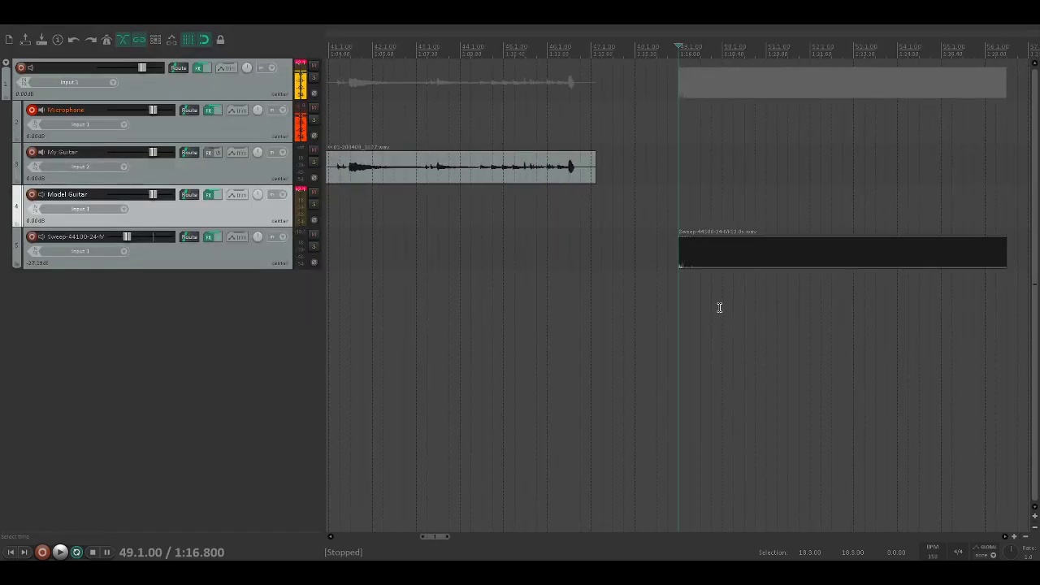
key("space")
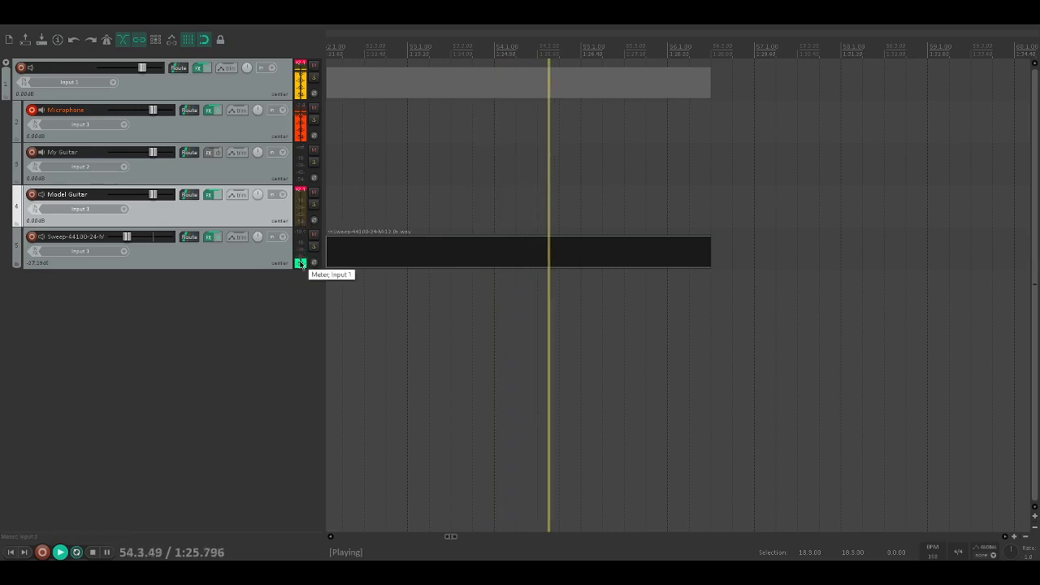
scroll(736, 276, "down", 5)
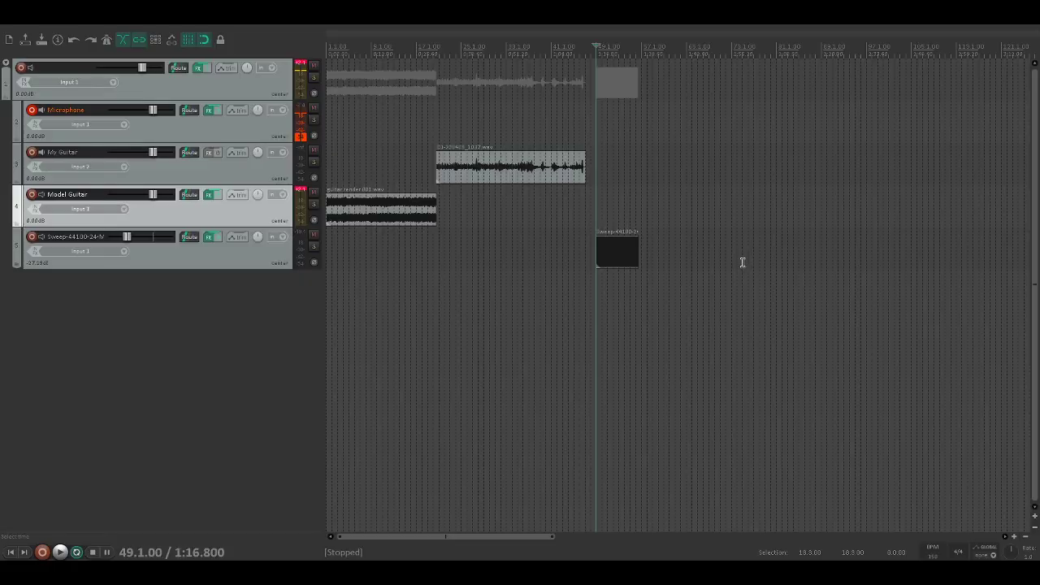
scroll(742, 261, "up", 3)
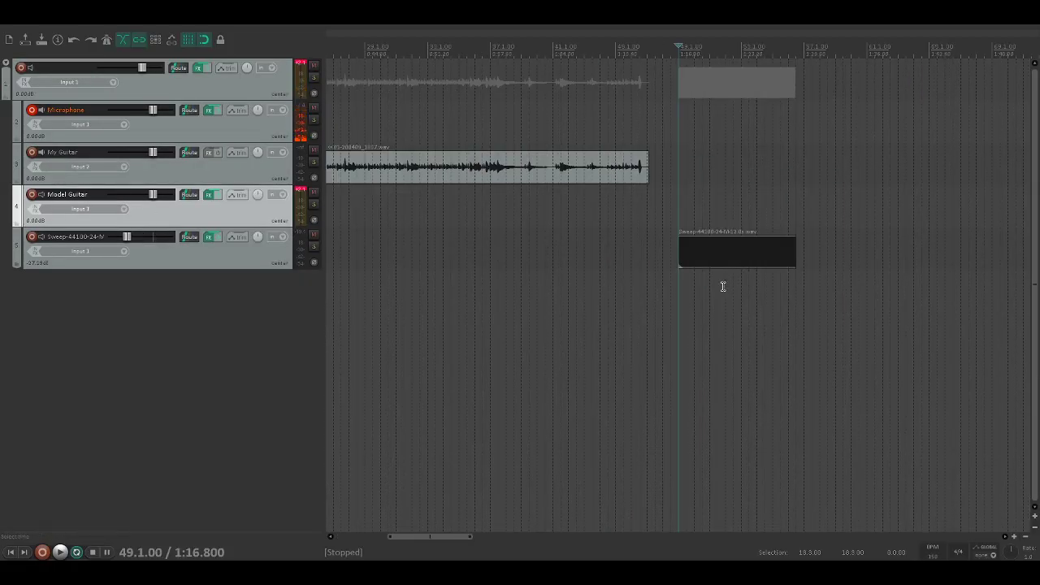
scroll(650, 307, "down", 3)
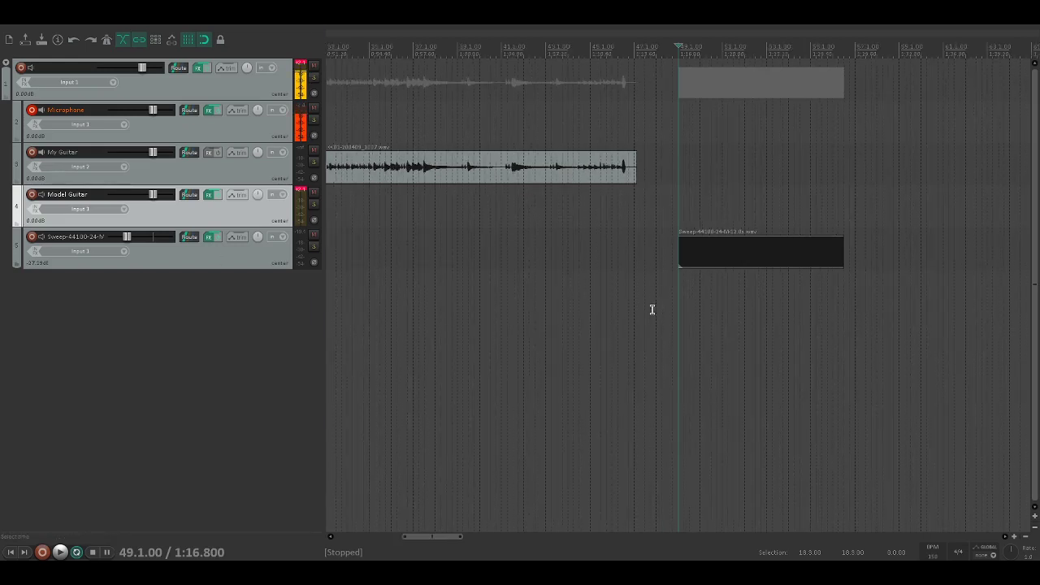
scroll(651, 297, "up", 3)
scroll(641, 303, "down", 2)
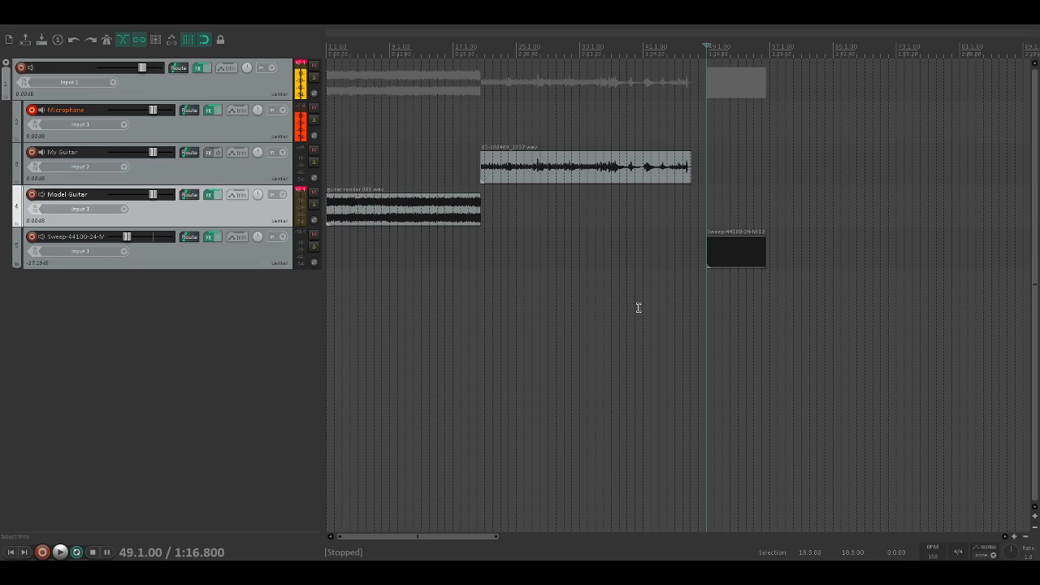
scroll(707, 282, "up", 2)
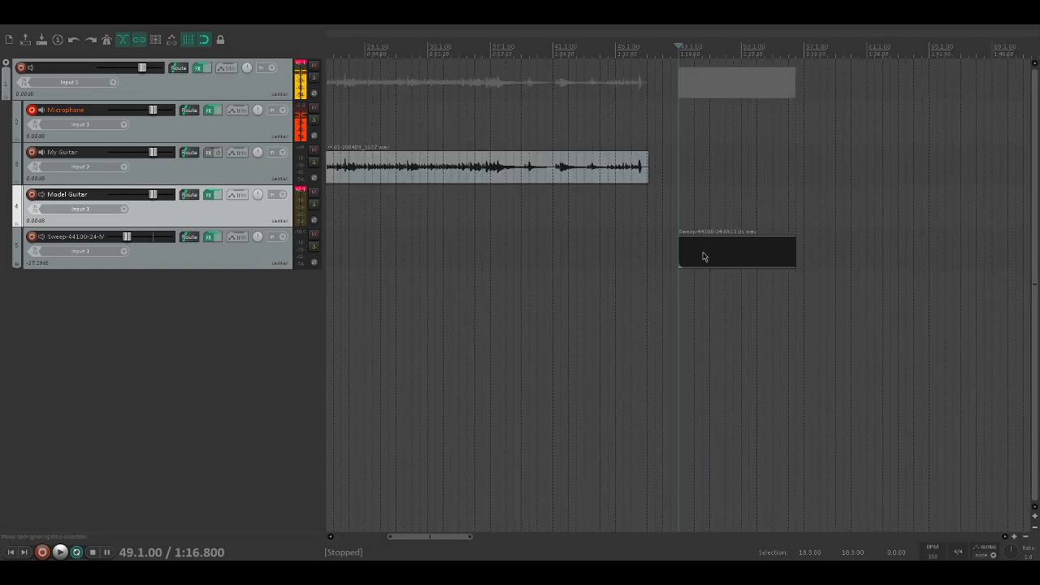
scroll(552, 248, "down", 3)
- Delete the My Guitar and guitar render items and move the Sweep item to 1.1.00
left_click(508, 174)
left_click(422, 213, "ctrl")
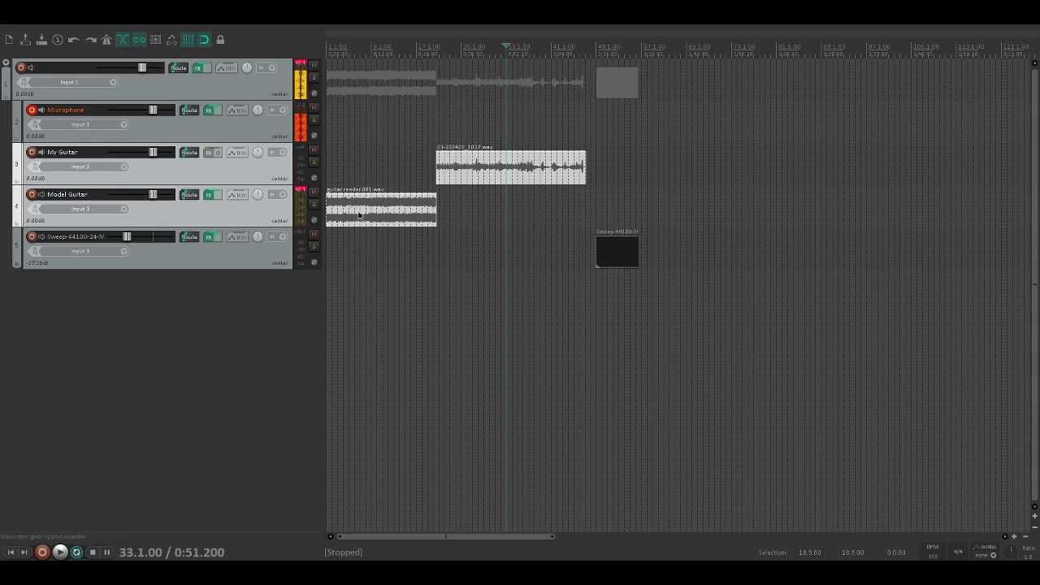
key("Delete")
left_click_drag(616, 254, 348, 254)
left_click(334, 286)
scroll(434, 284, "up", 5)
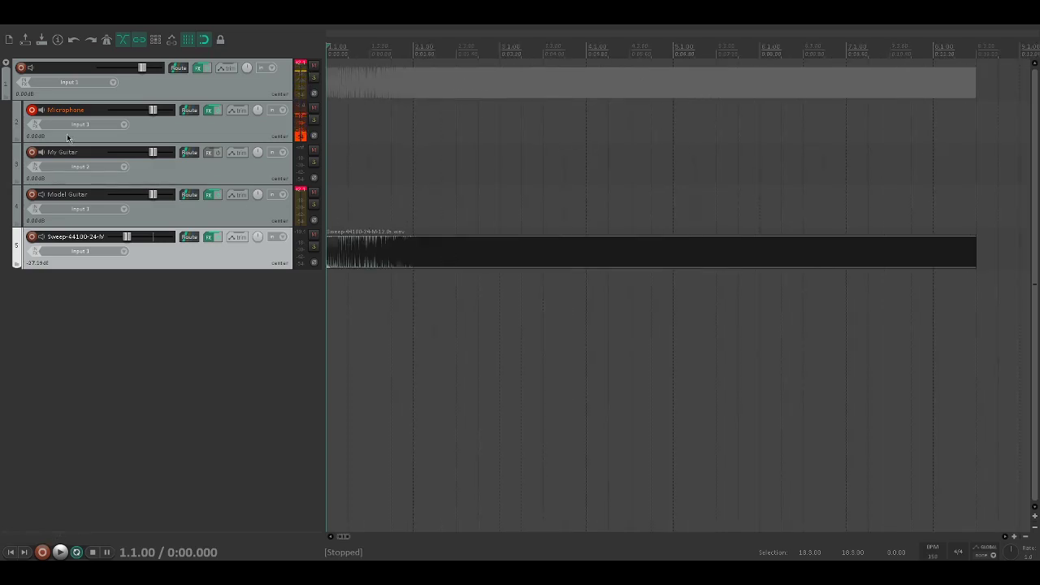
- Render the project to Tonecapture.wav in the IR Tutorial folder
left_click(10, 24)
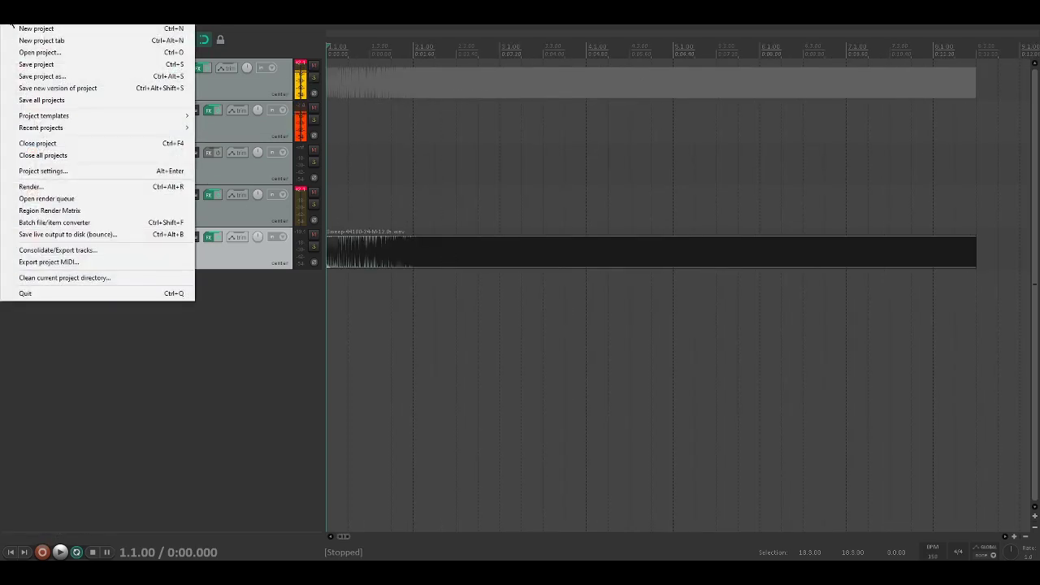
left_click(59, 188)
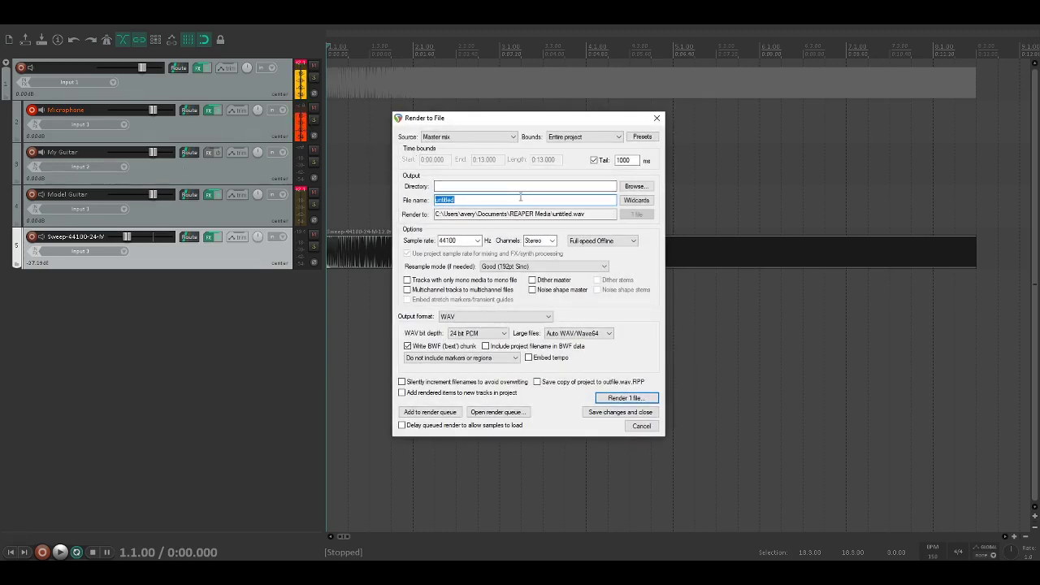
key("BackSpace")
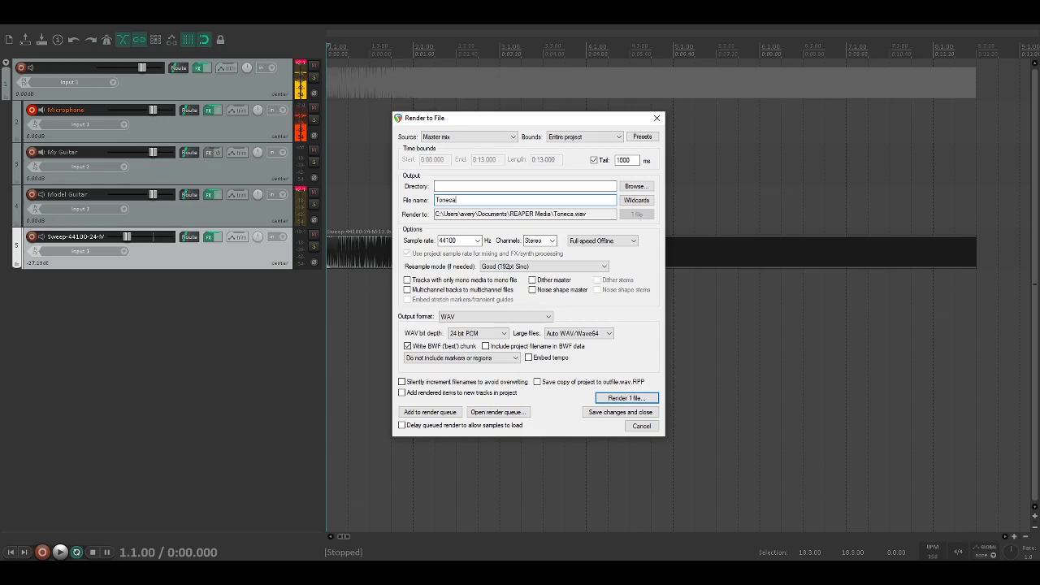
left_click(635, 186)
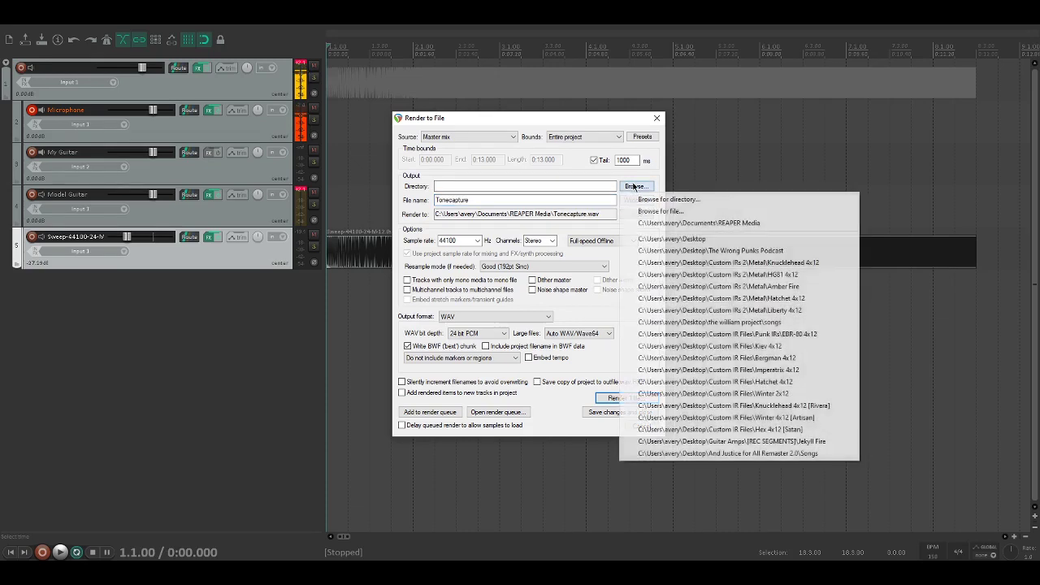
left_click(687, 199)
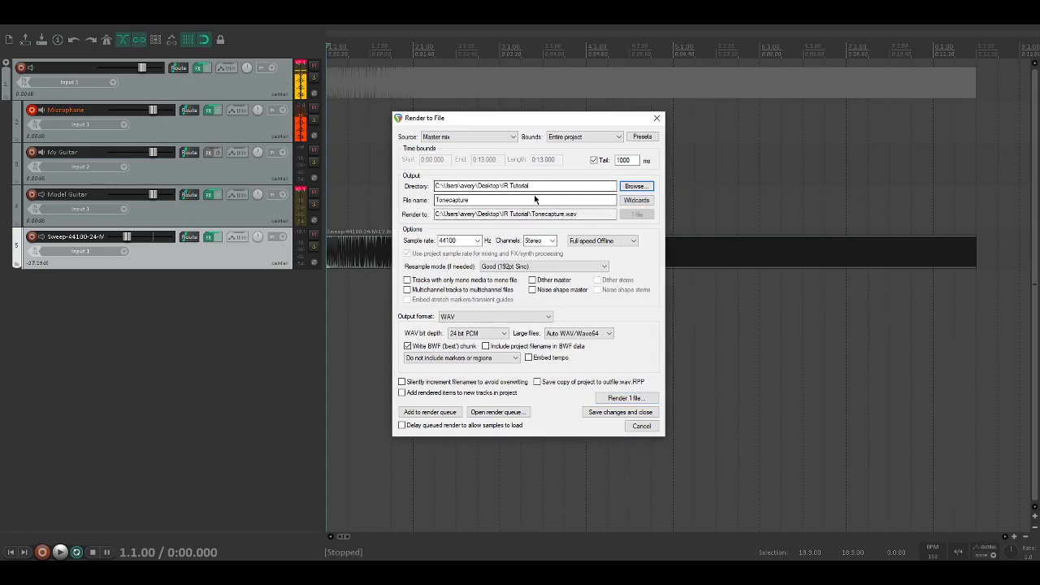
left_click(622, 399)
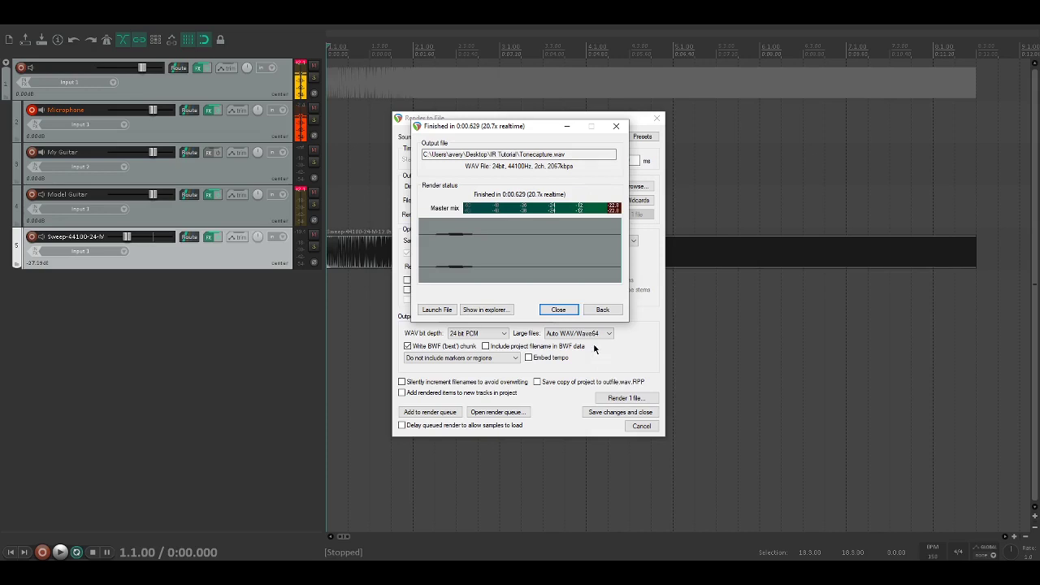
left_click(559, 309)
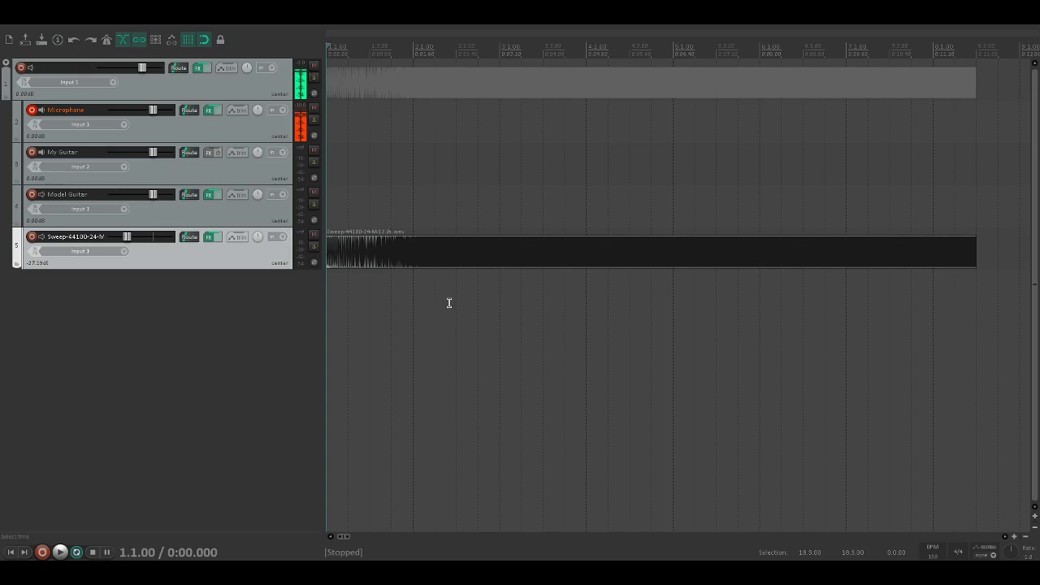
- Restore the deleted guitar items with Ctrl+Z and select the Sweep track
left_click(158, 129)
left_click(142, 97)
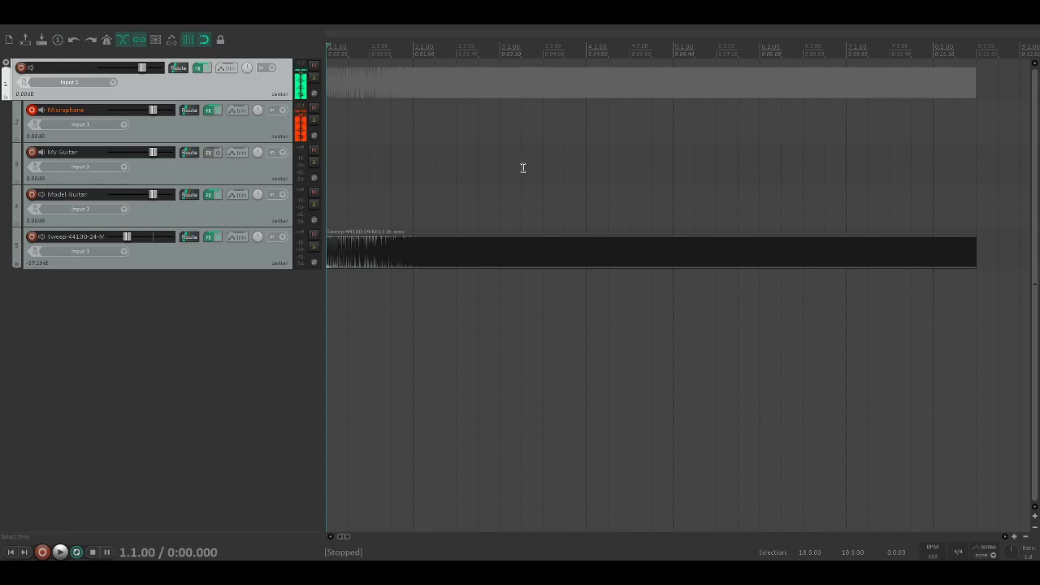
scroll(528, 179, "down", 5)
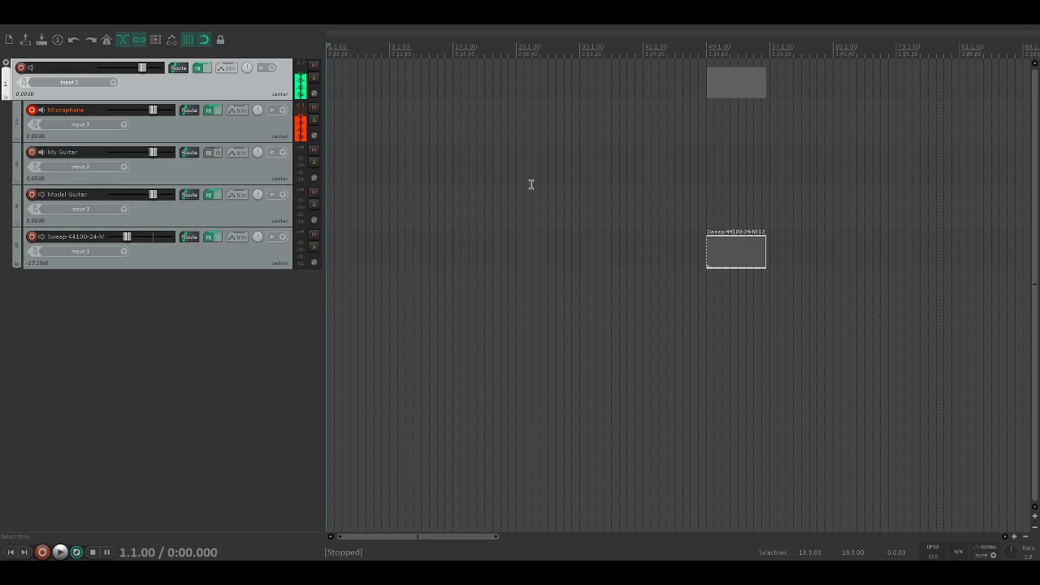
key("ctrl+z")
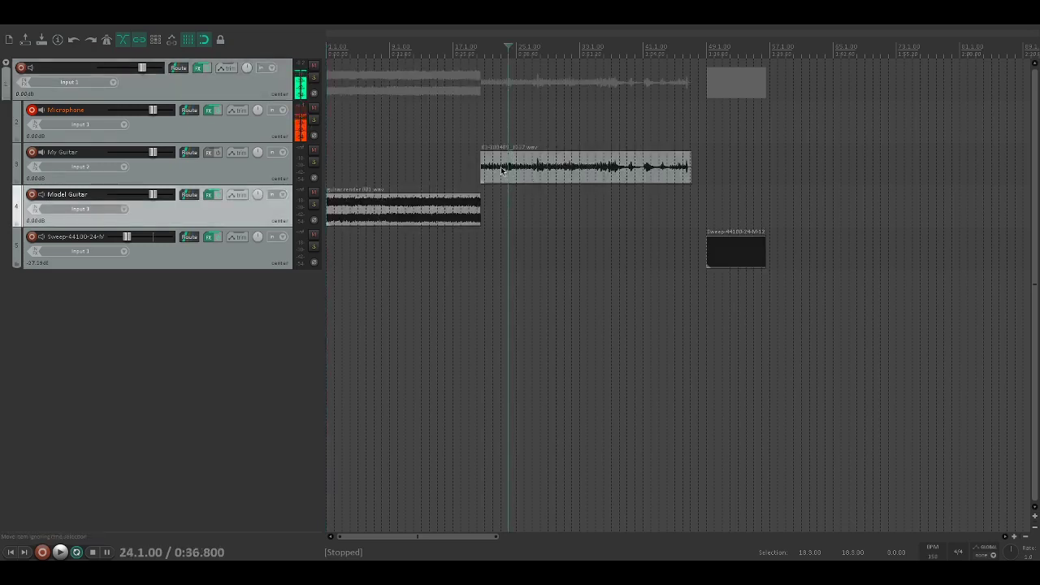
scroll(536, 238, "up", 5)
left_click(564, 258)
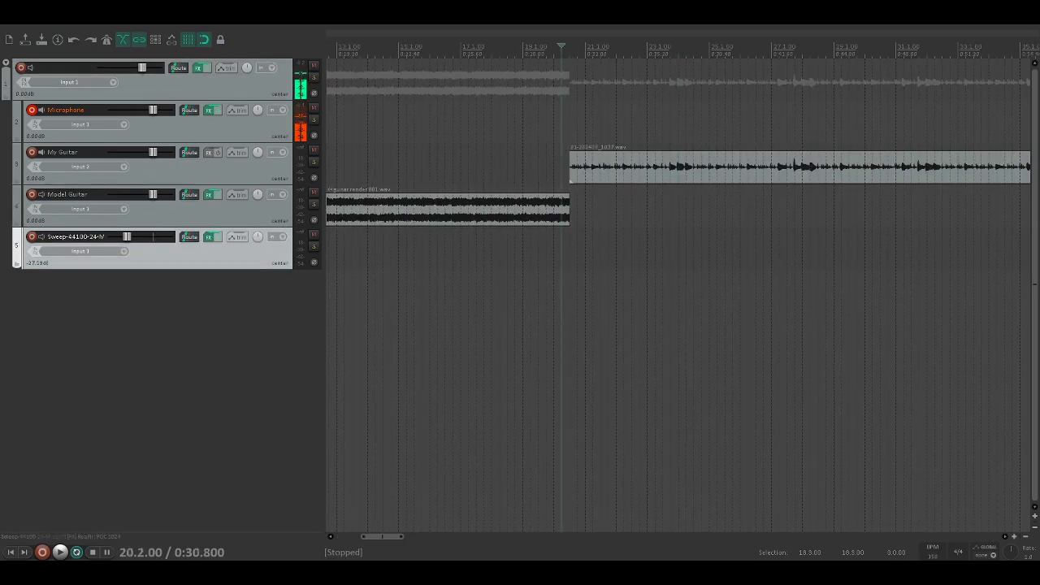
key("alt+Tab")
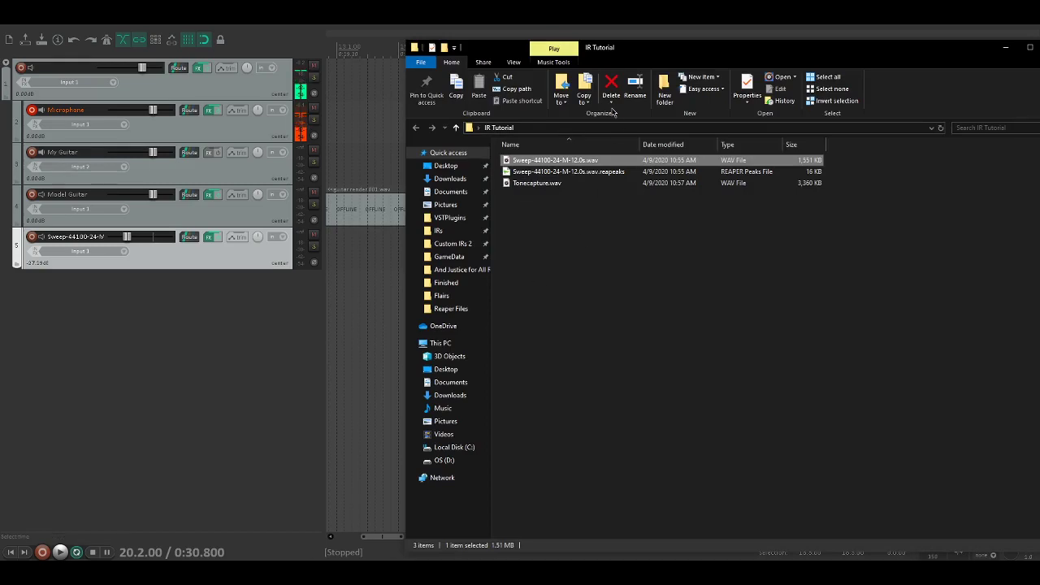
- Delete the .reapeaks file, leaving only the sweep WAV and Tonecapture.wav
left_click_drag(623, 66, 580, 114)
left_click(572, 230)
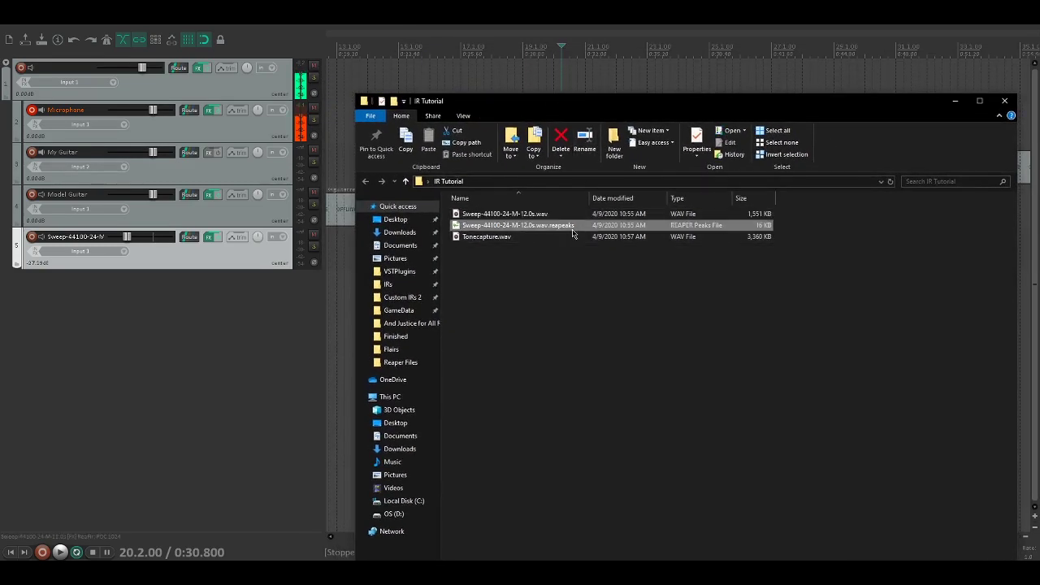
key("Delete")
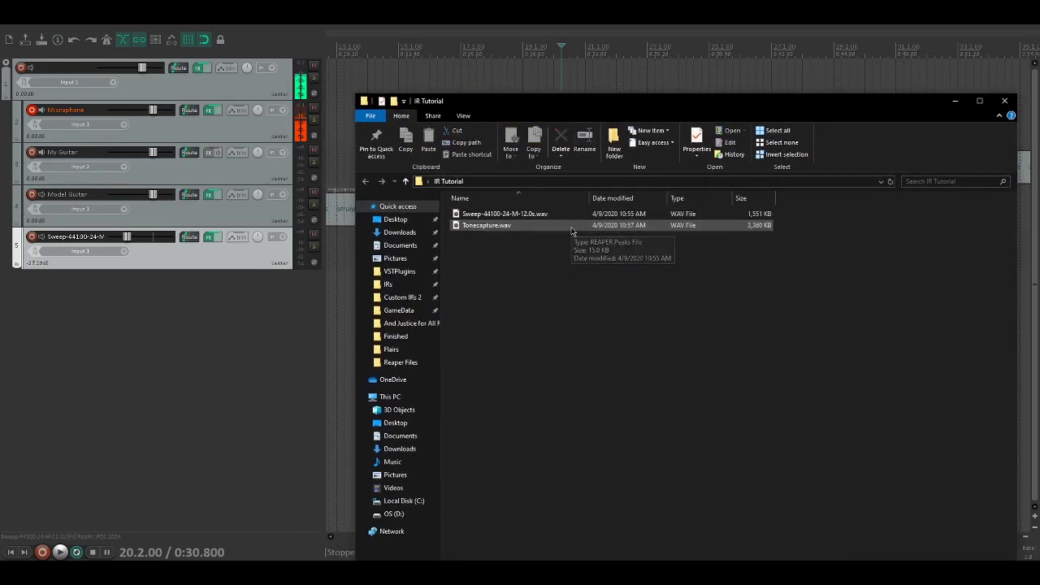
left_click(562, 218)
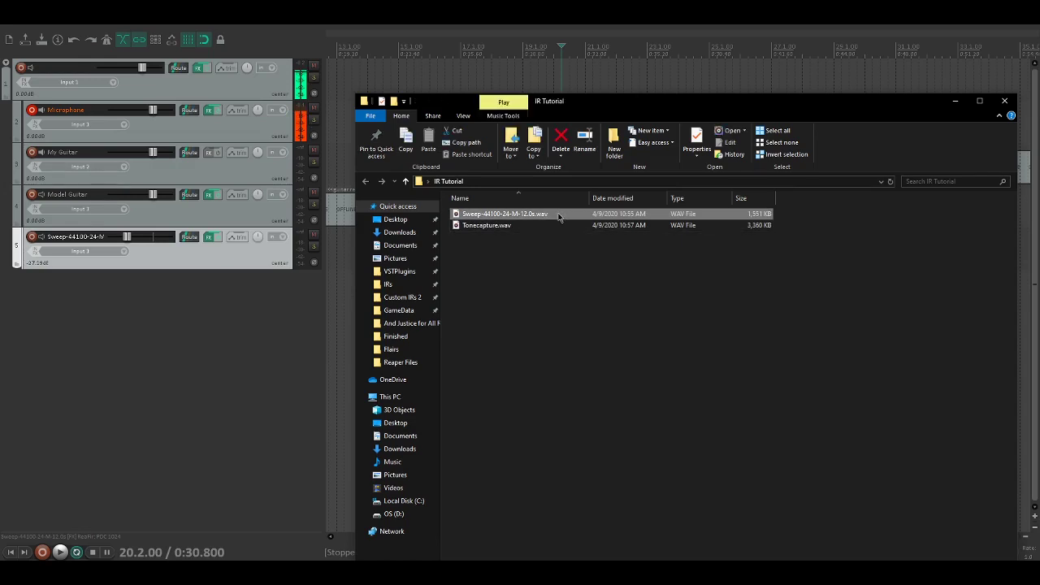
left_click(556, 234)
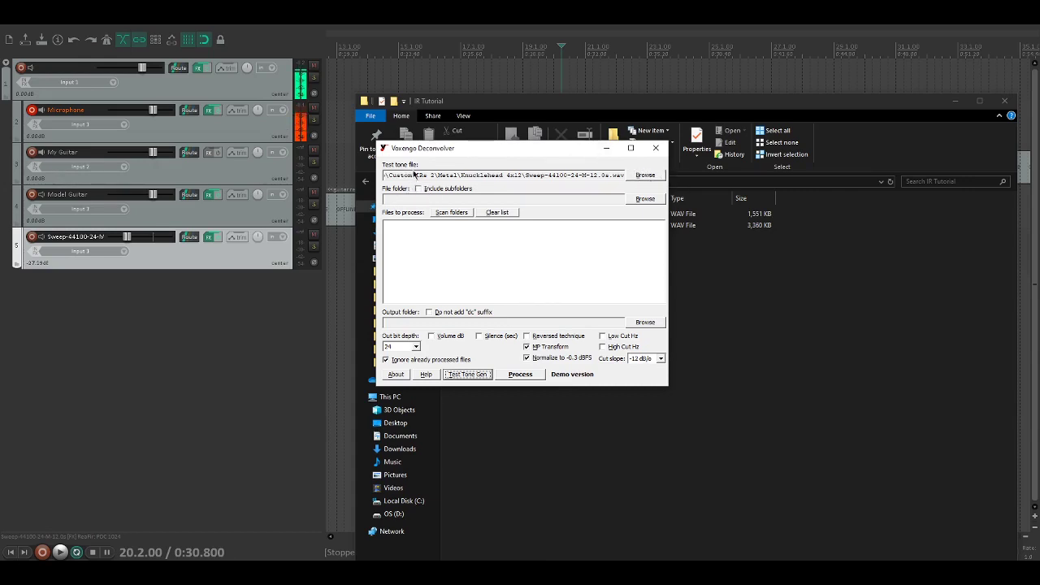
- Deconvolve Tonecapture.wav using the IR Tutorial sweep as test tone to produce Tonecapture_dc.wav
left_click(641, 177)
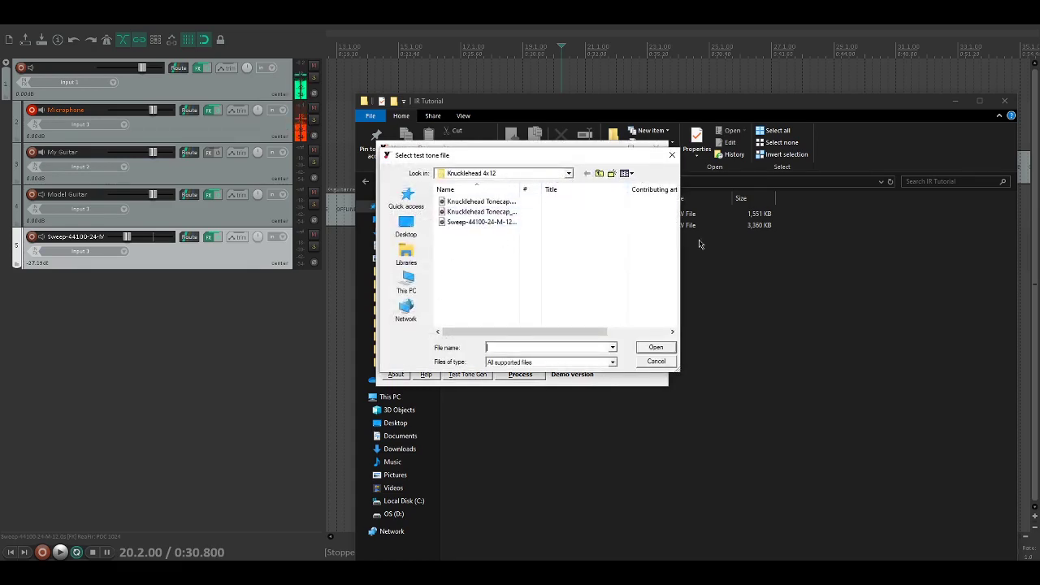
left_click_drag(549, 160, 411, 266)
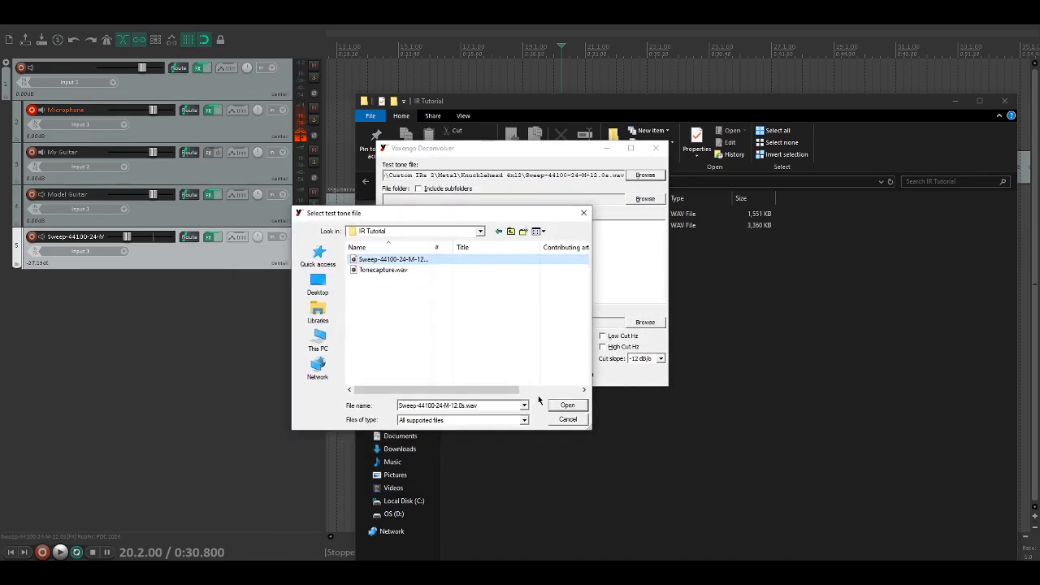
left_click(561, 406)
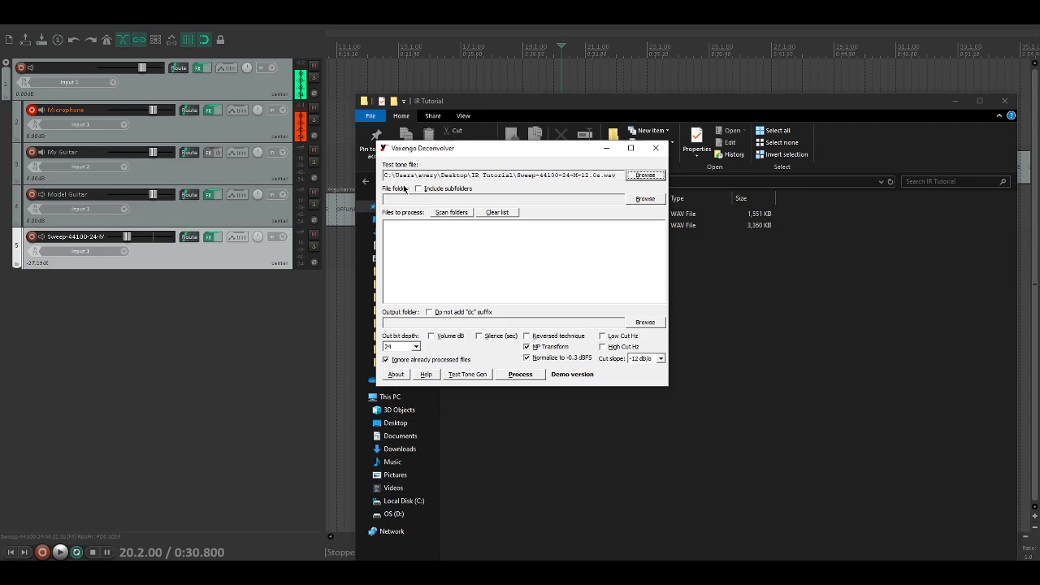
left_click(645, 199)
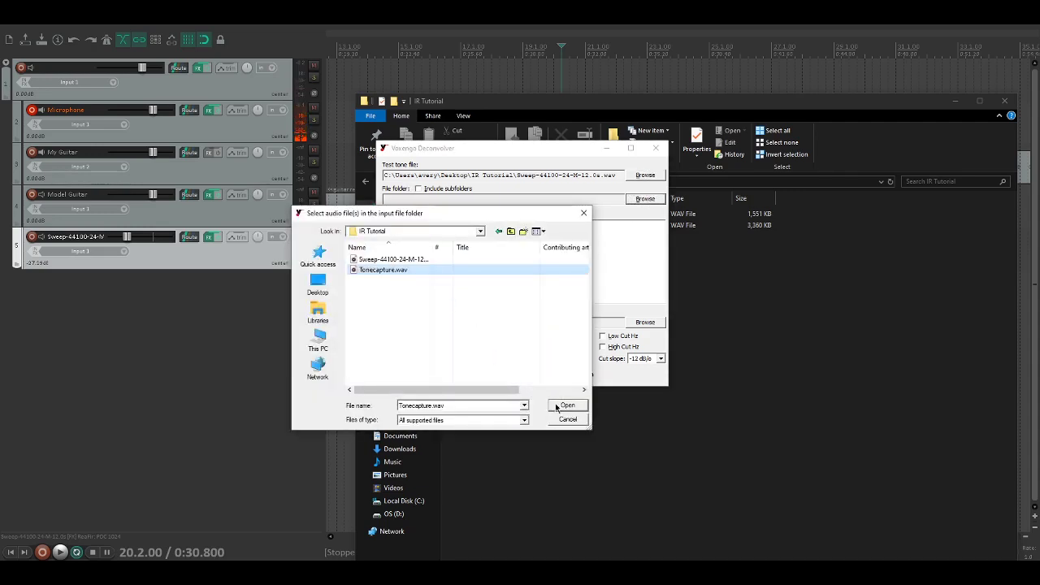
left_click(566, 406)
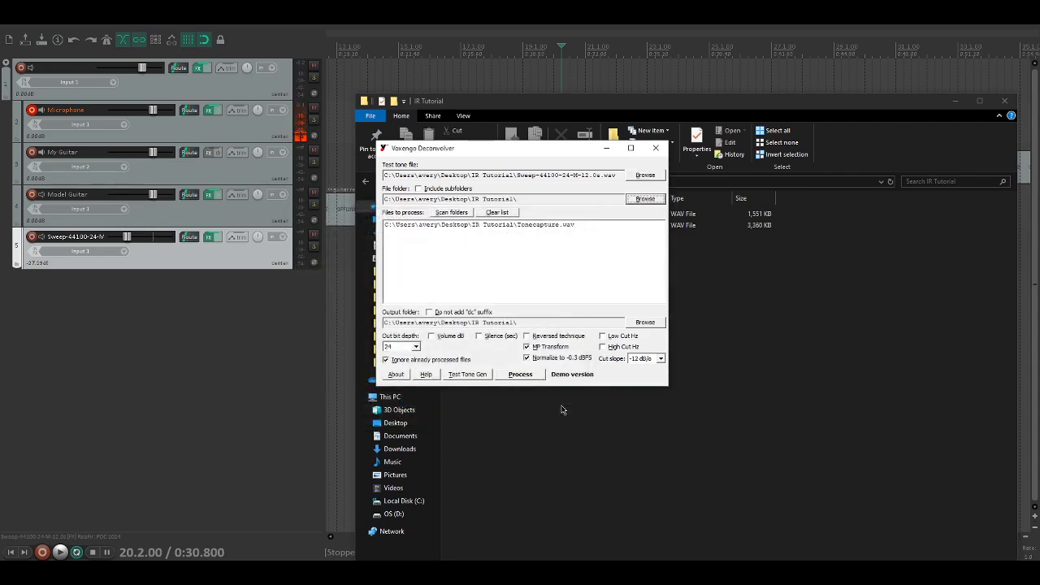
left_click(520, 374)
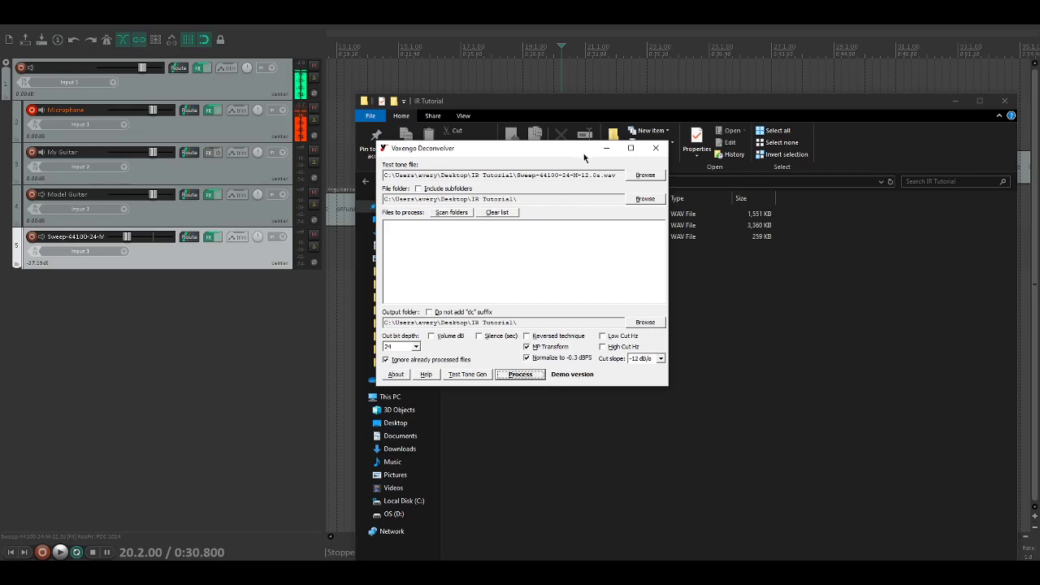
left_click_drag(583, 155, 579, 394)
- Rename Tonecapture_dc.wav to Disposable Tutorial.wav and close the folder window
left_click(542, 273)
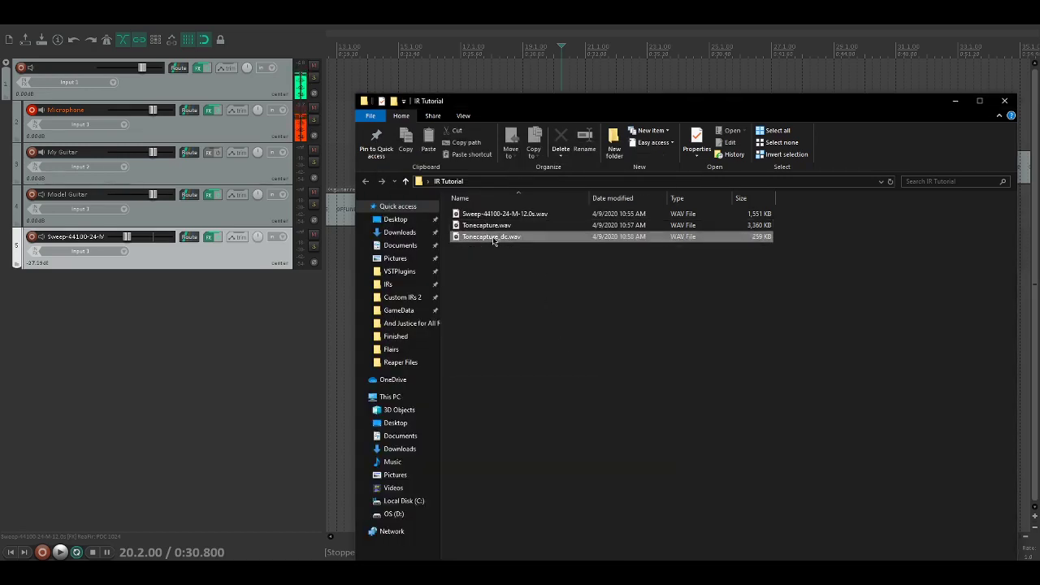
left_click(524, 239)
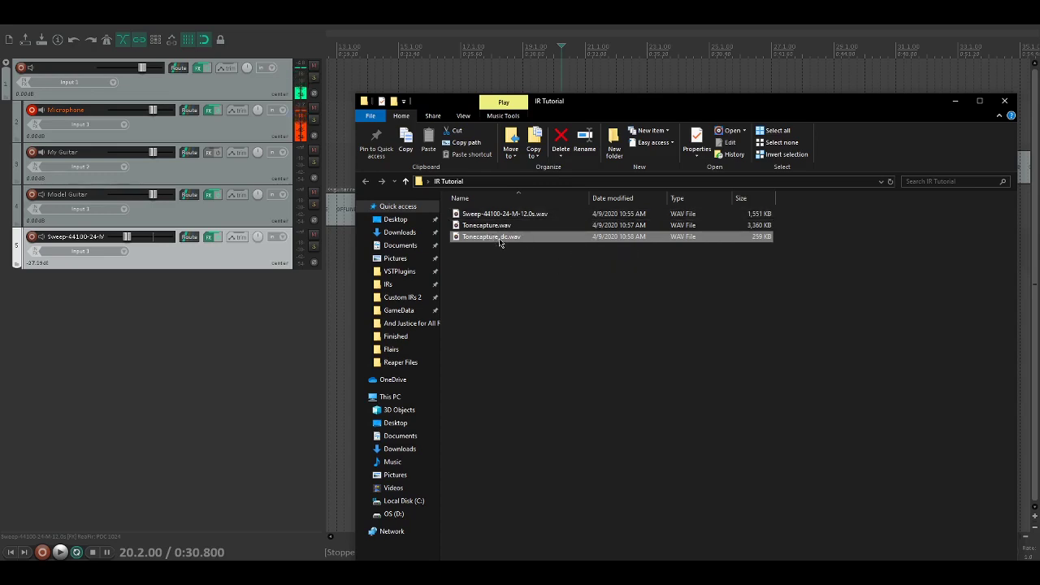
right_click(511, 242)
left_click(605, 483)
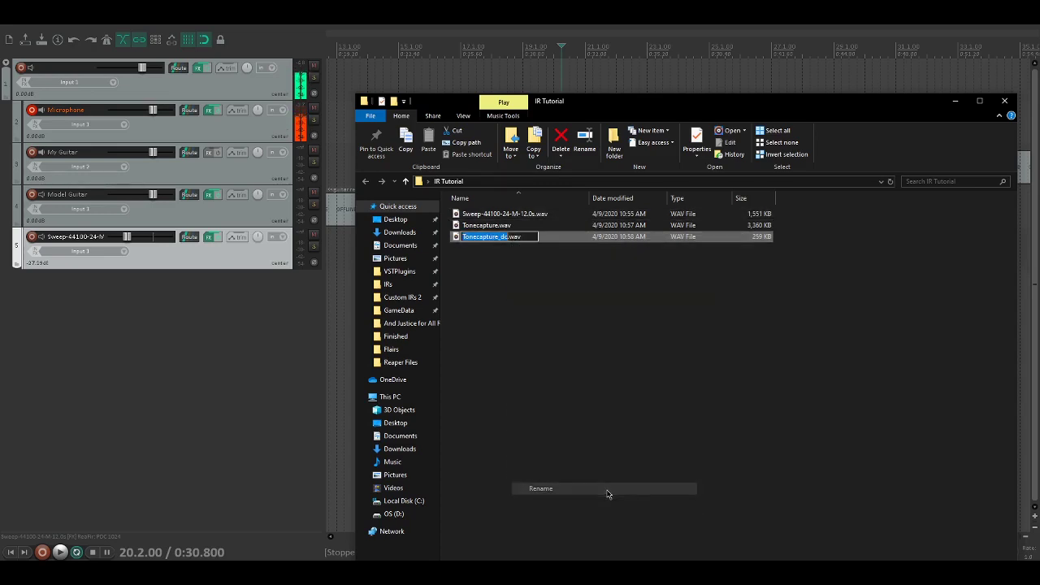
key("BackSpace")
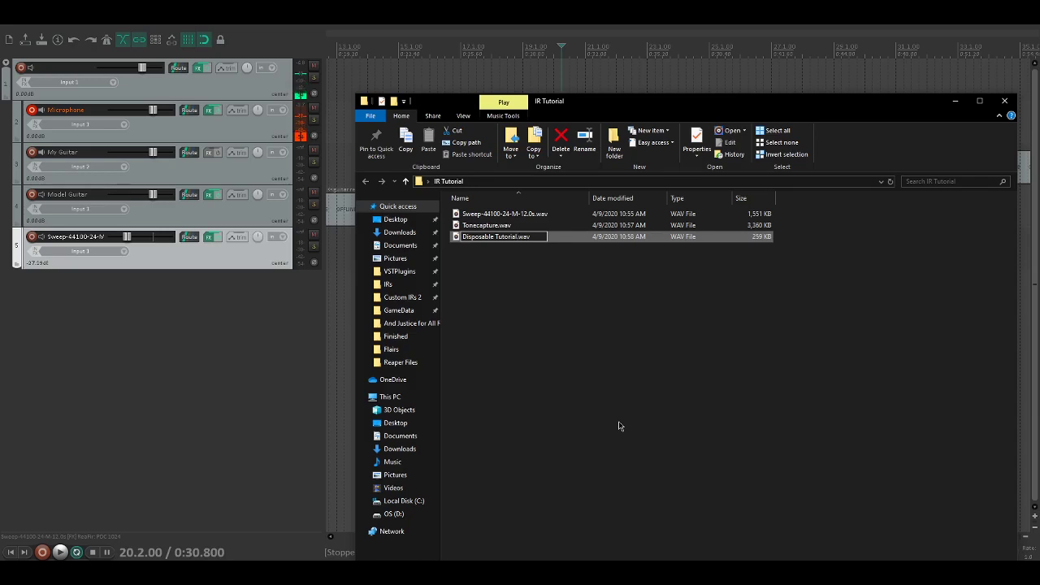
key("Return")
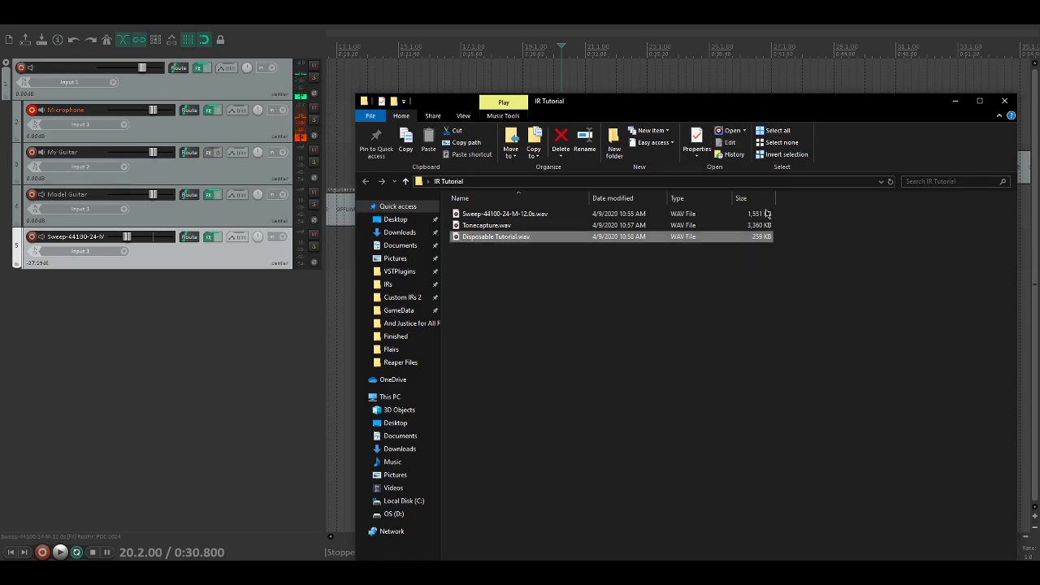
left_click(1004, 101)
- Play and stop the guitar recordings near bar 21, then open the My Guitar FX chain
left_click(582, 246)
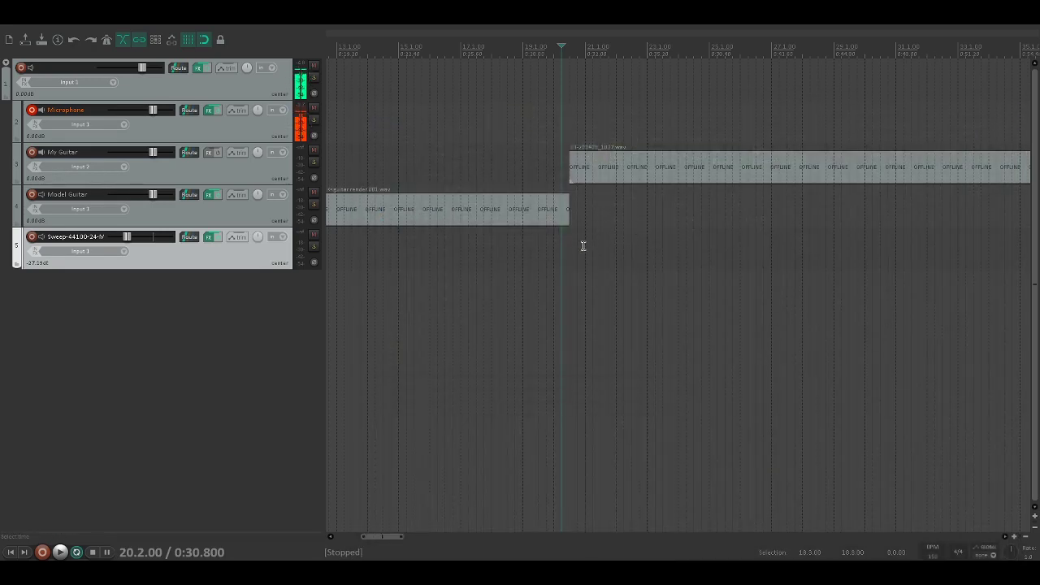
left_click(571, 251)
scroll(622, 267, "left", 2)
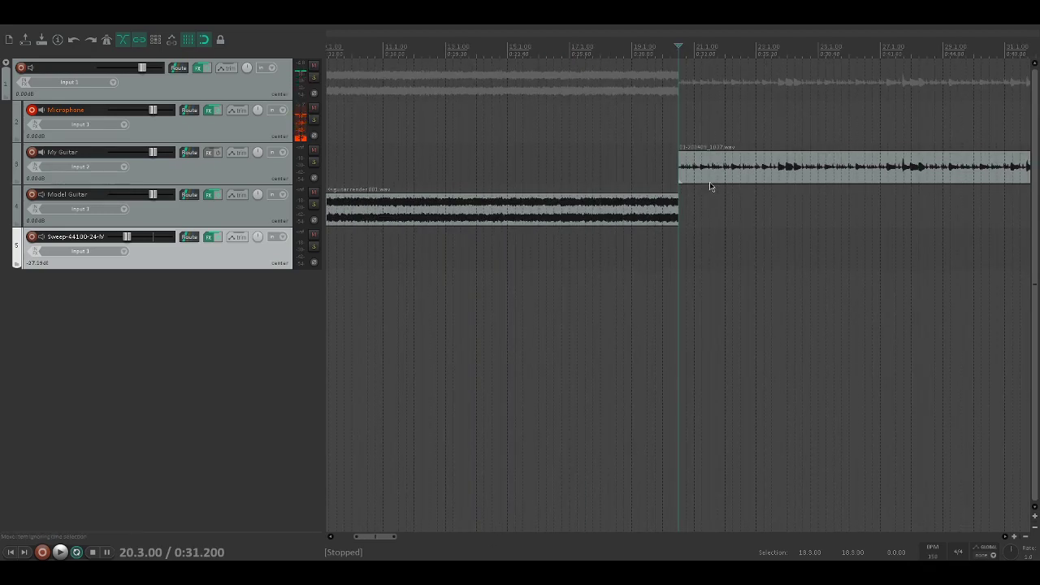
scroll(748, 211, "down", 3)
scroll(745, 219, "up", 1)
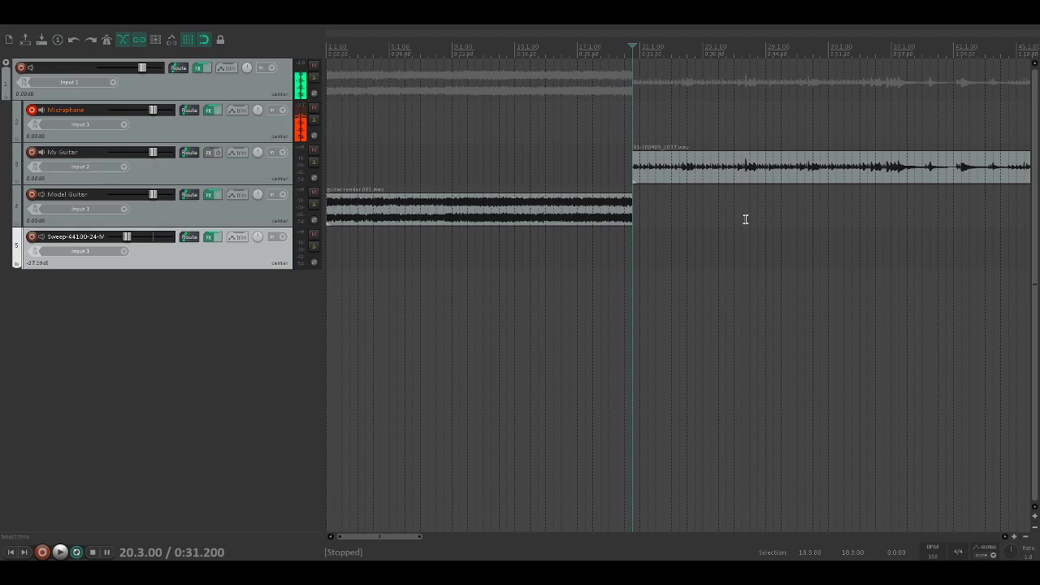
key("space")
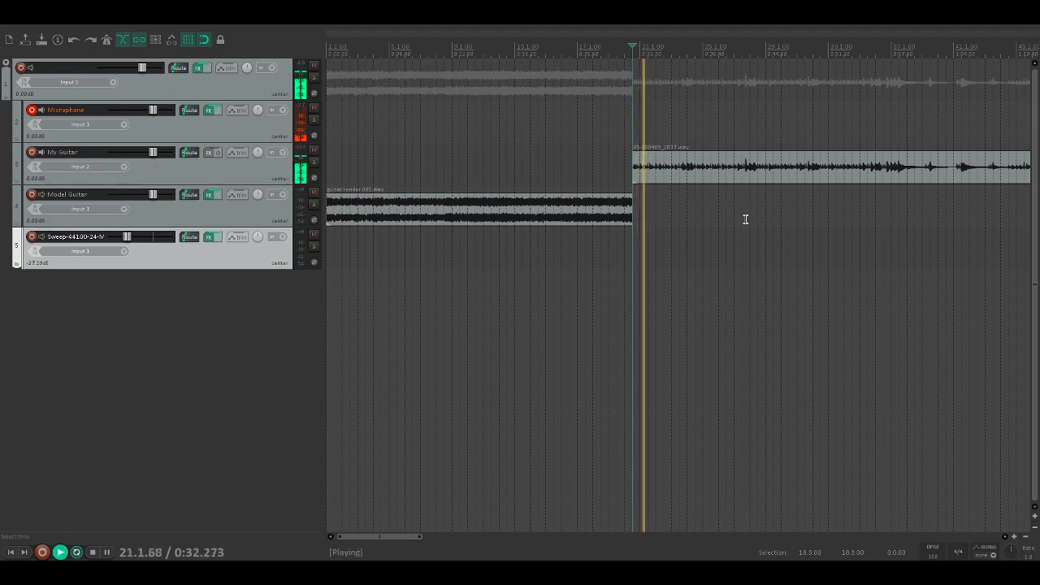
scroll(745, 219, "up", 1)
key("space")
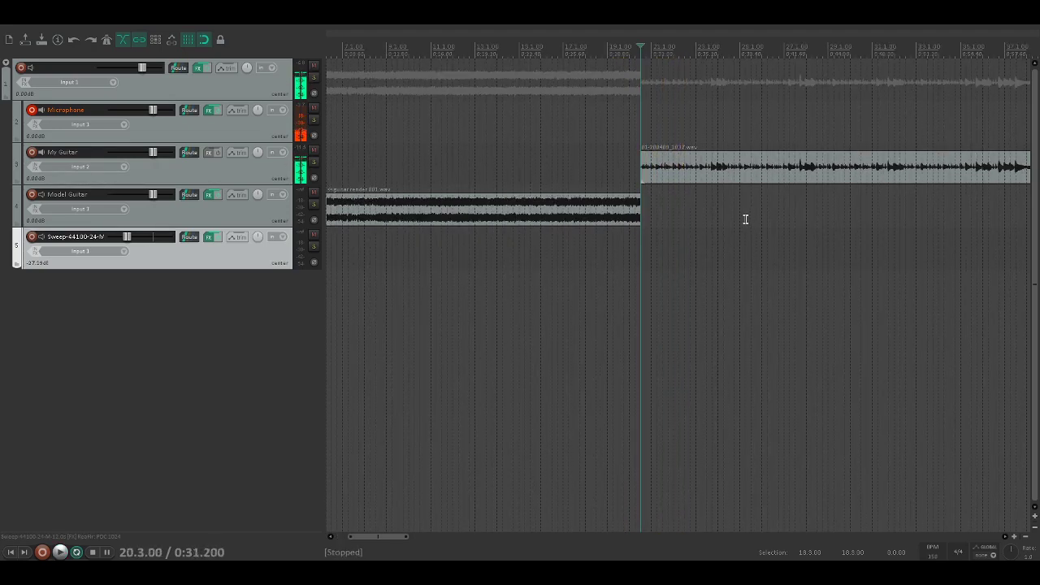
left_click(210, 154)
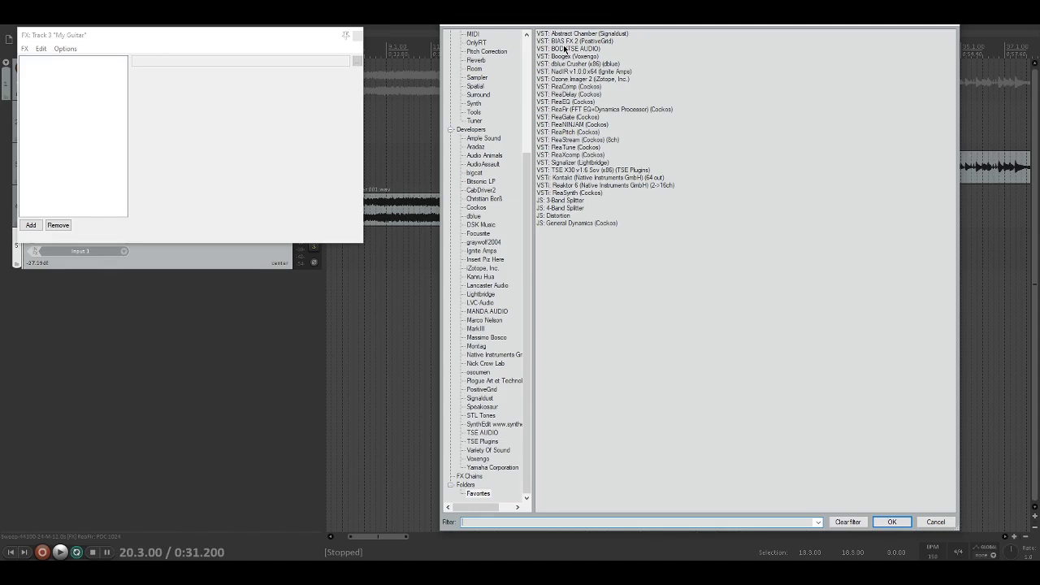
- Insert VST: BIAS FX 2 (PositiveGrid) into the My Guitar FX chain
left_click(563, 41)
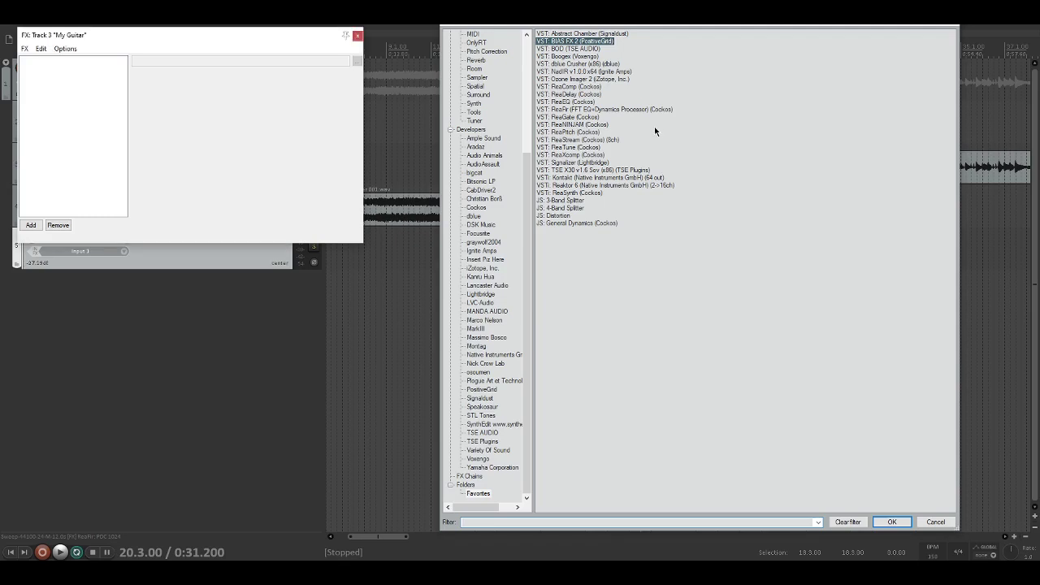
key("Return")
scroll(688, 206, "up", 2)
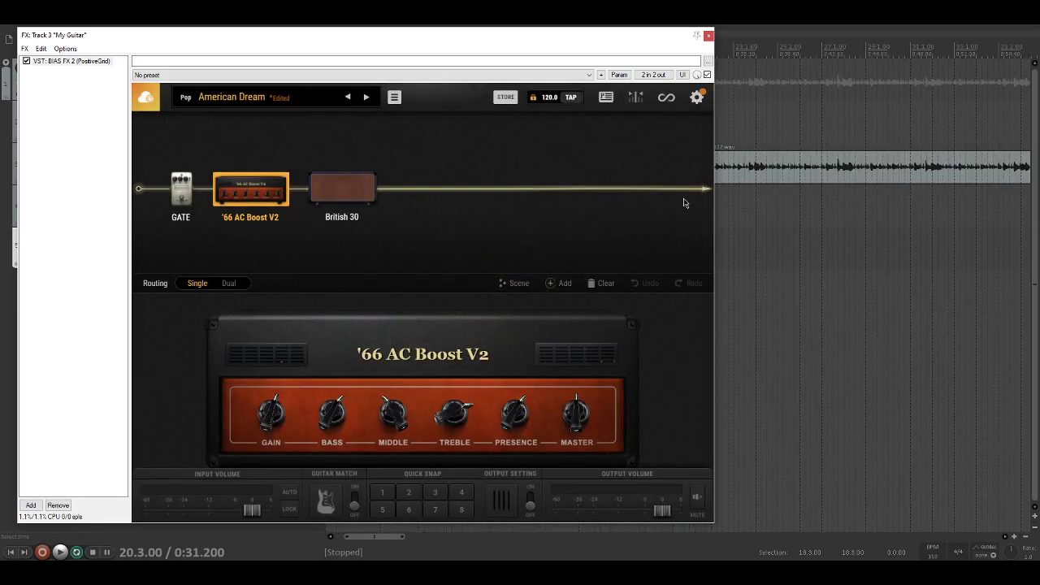
- Mark a time selection from 20.3.00 to 46.3.00 and reposition the BIAS FX 2 window
left_click_drag(372, 42, 565, 60)
left_click_drag(491, 55, 290, 317)
scroll(778, 249, "down", 2)
scroll(777, 249, "up", 2)
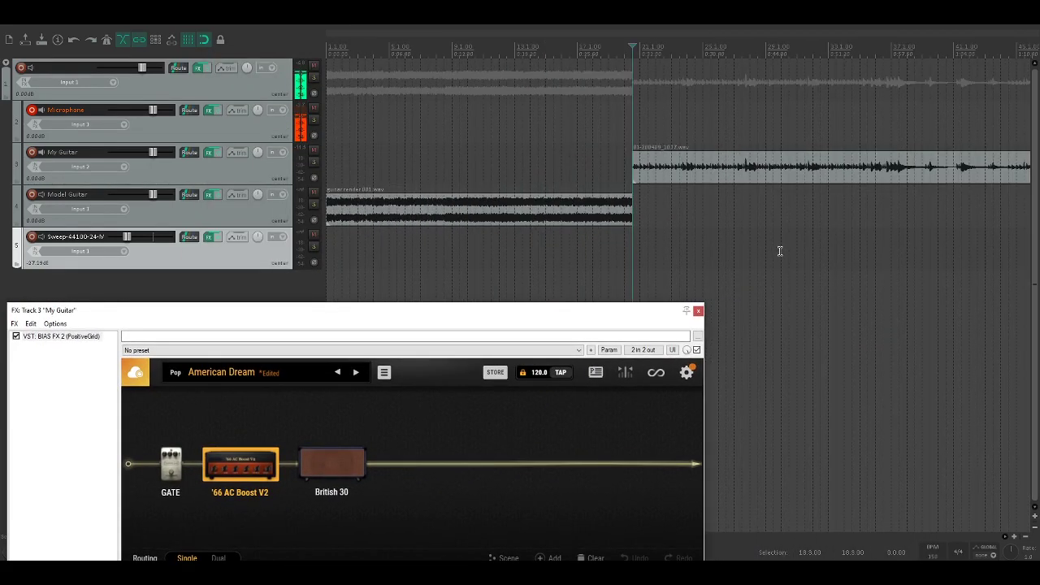
scroll(814, 243, "down", 1)
left_click_drag(547, 255, 835, 253)
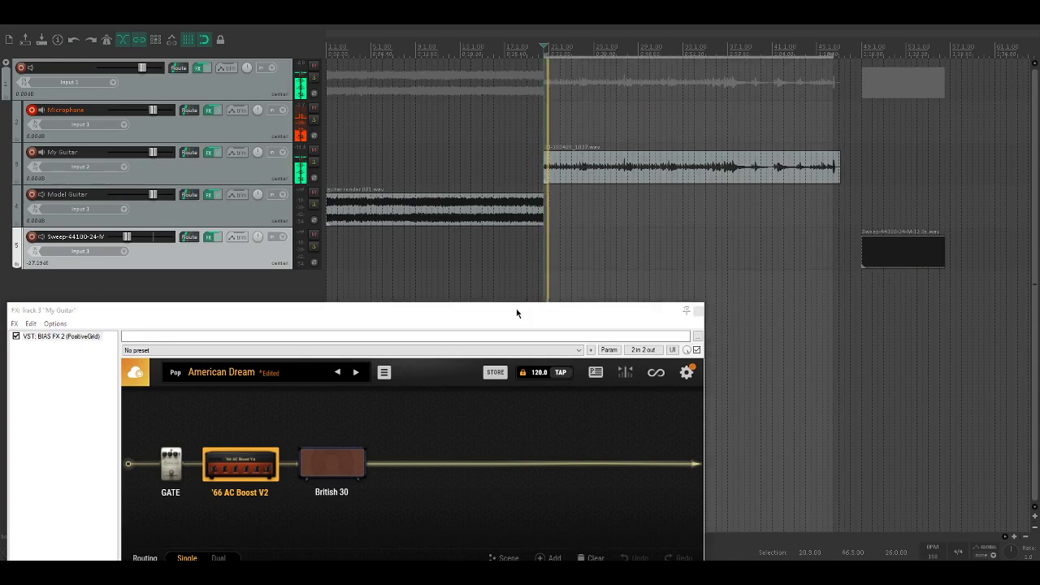
left_click_drag(516, 313, 719, 47)
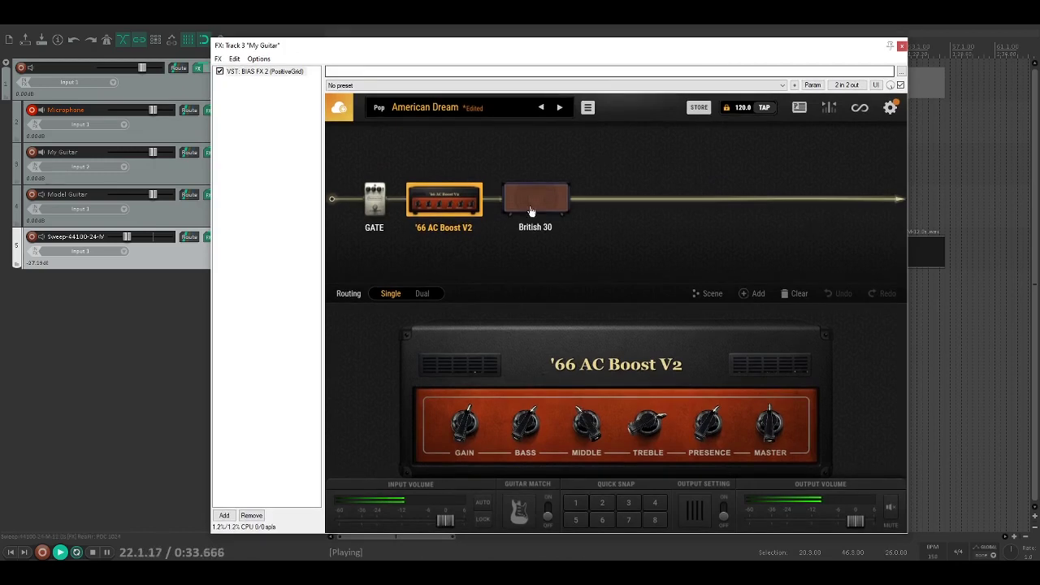
- Insert an 808OD drive pedal after GATE and turn down the My Guitar track volume
left_click(757, 303)
scroll(378, 390, "down", 3)
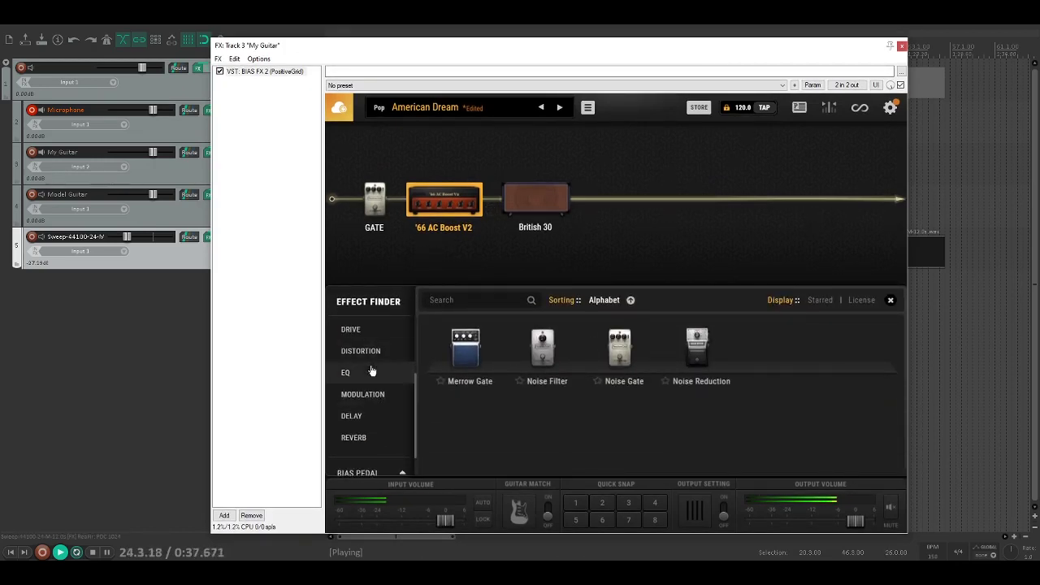
left_click(357, 330)
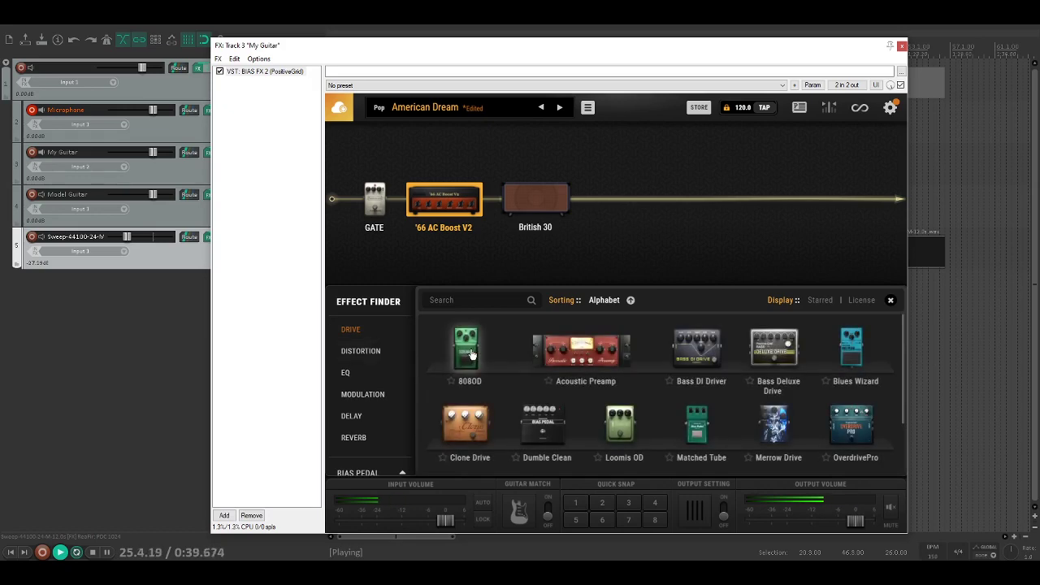
left_click_drag(468, 351, 419, 219)
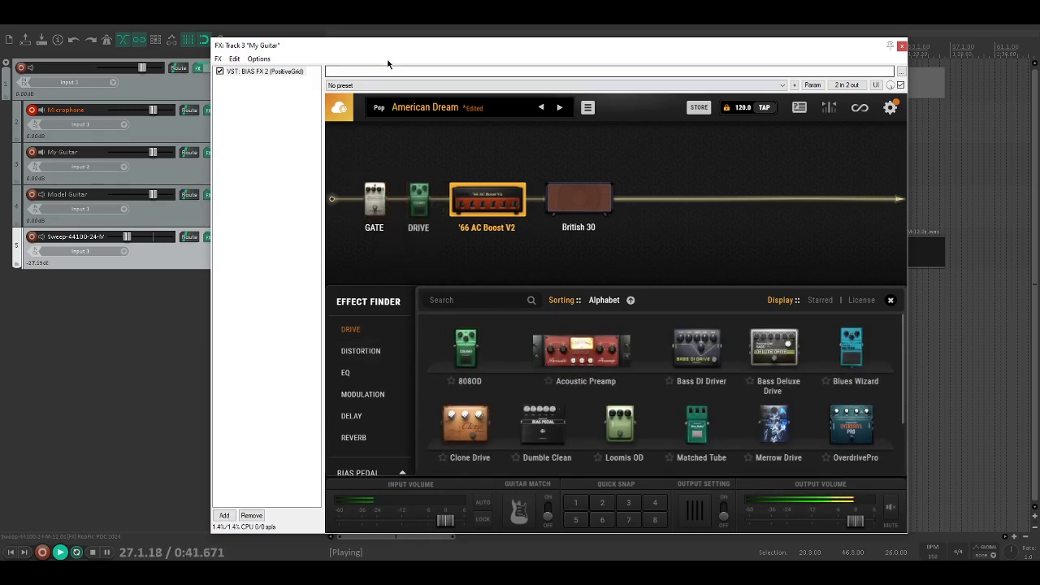
left_click_drag(389, 45, 635, 57)
left_click_drag(135, 153, 117, 153)
- Turn the drive pedal's tone up and level down, then switch to Dual amp routing
left_click(666, 215)
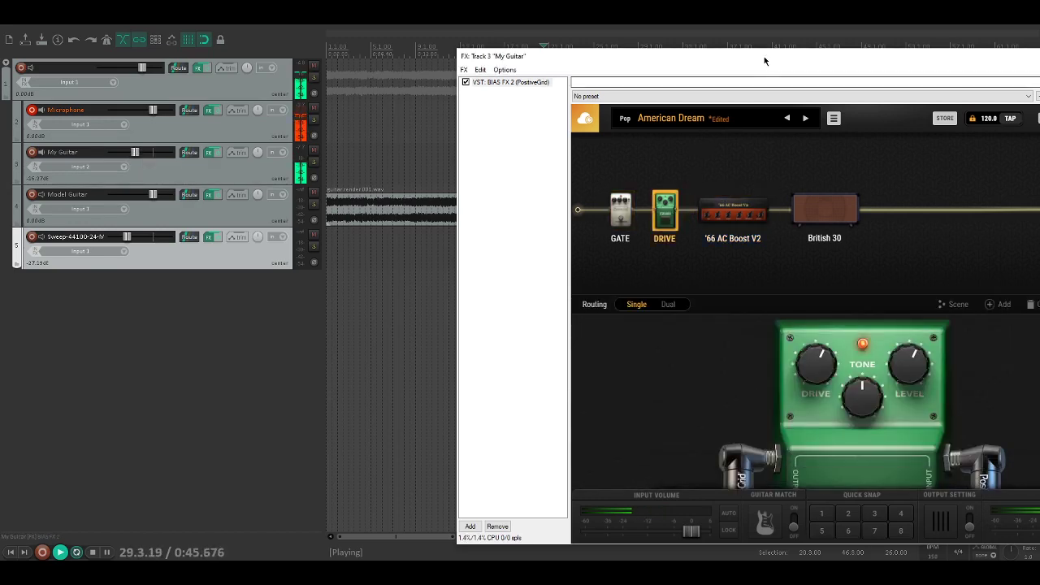
left_click_drag(764, 56, 643, 42)
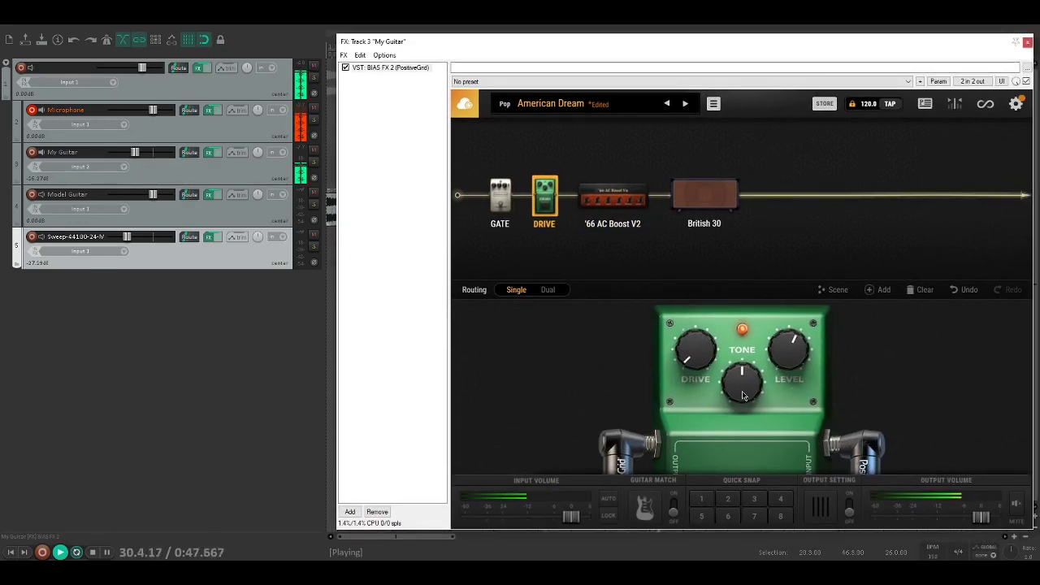
left_click_drag(742, 380, 789, 371)
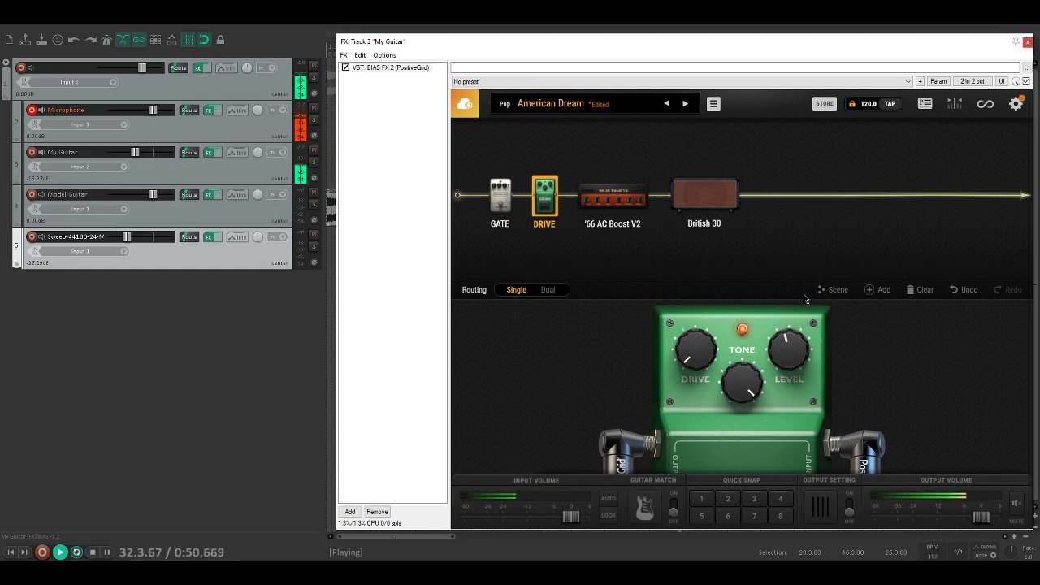
left_click(547, 289)
double_click(728, 163)
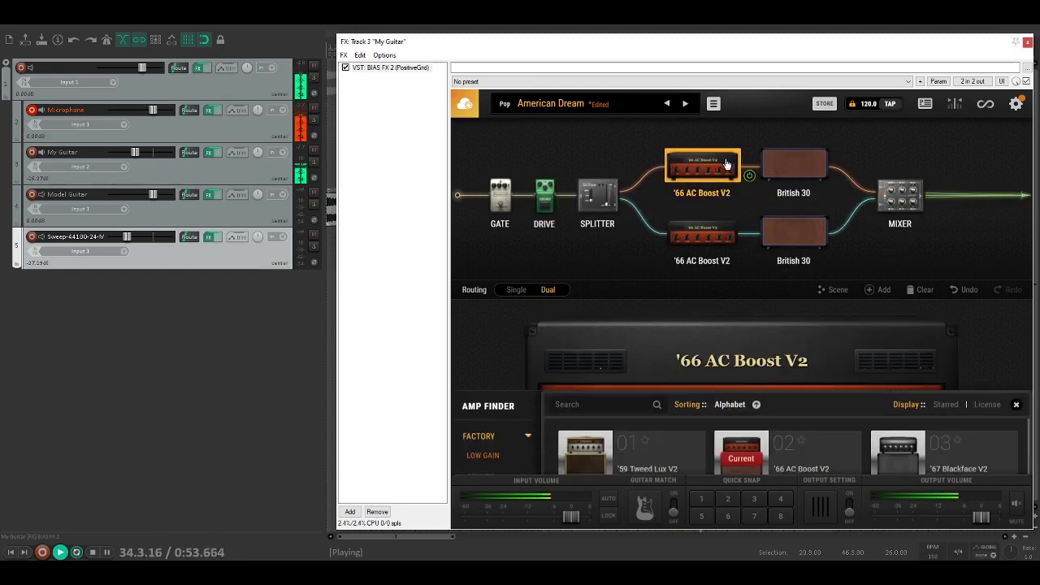
- Browse the CUSTOM amp models and load Thermal 7071 as the top amp
scroll(498, 430, "down", 5)
scroll(497, 440, "down", 3)
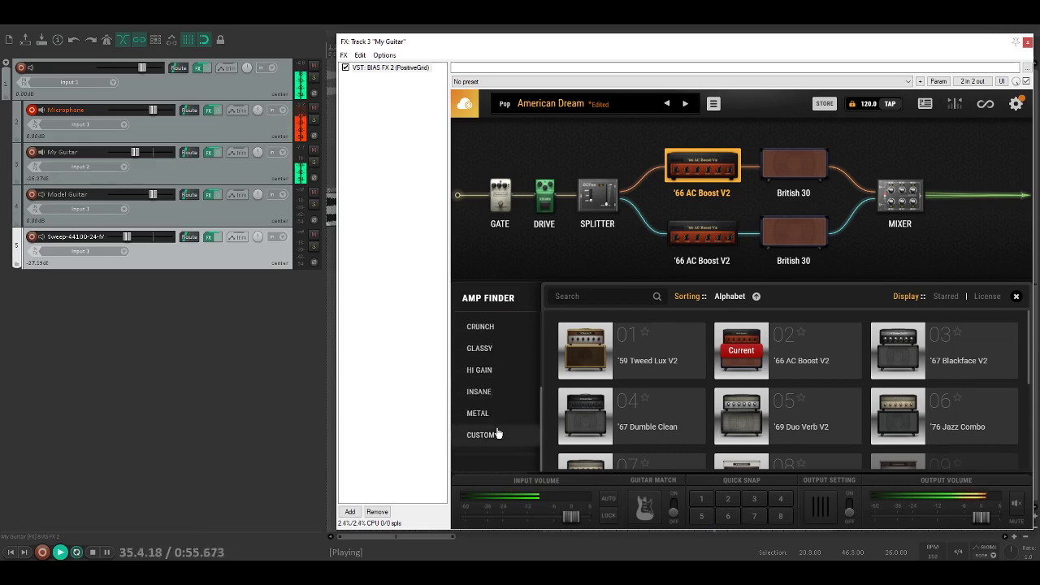
left_click(484, 434)
scroll(746, 416, "down", 8)
scroll(746, 416, "down", 12)
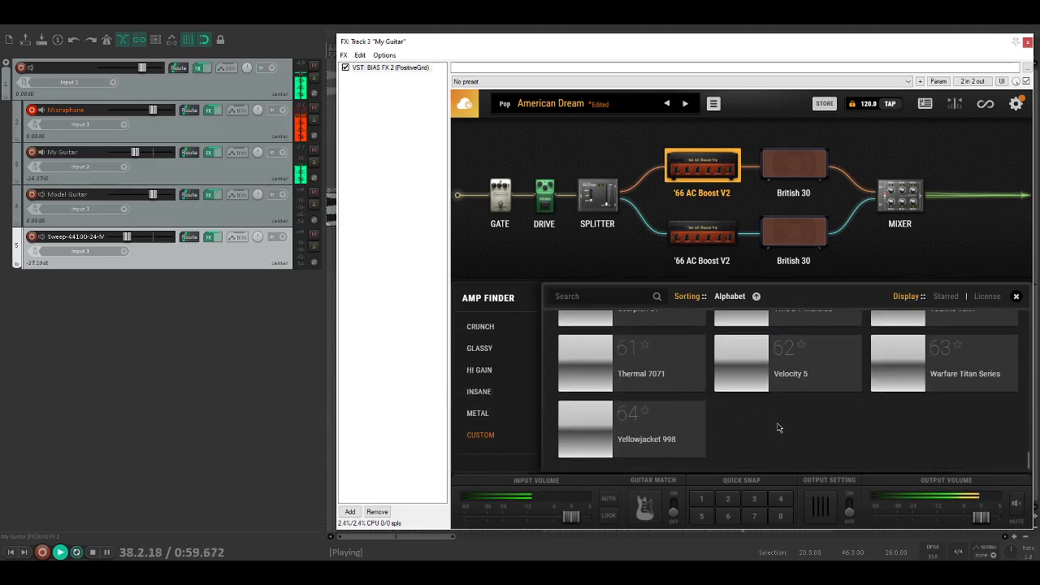
scroll(942, 402, "up", 1)
scroll(695, 400, "down", 1)
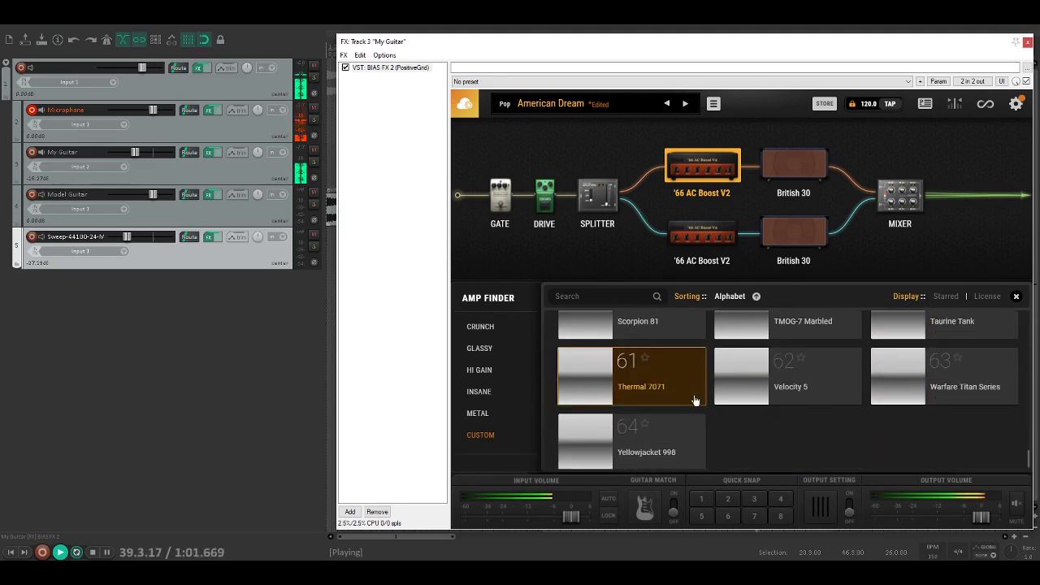
scroll(687, 391, "down", 1)
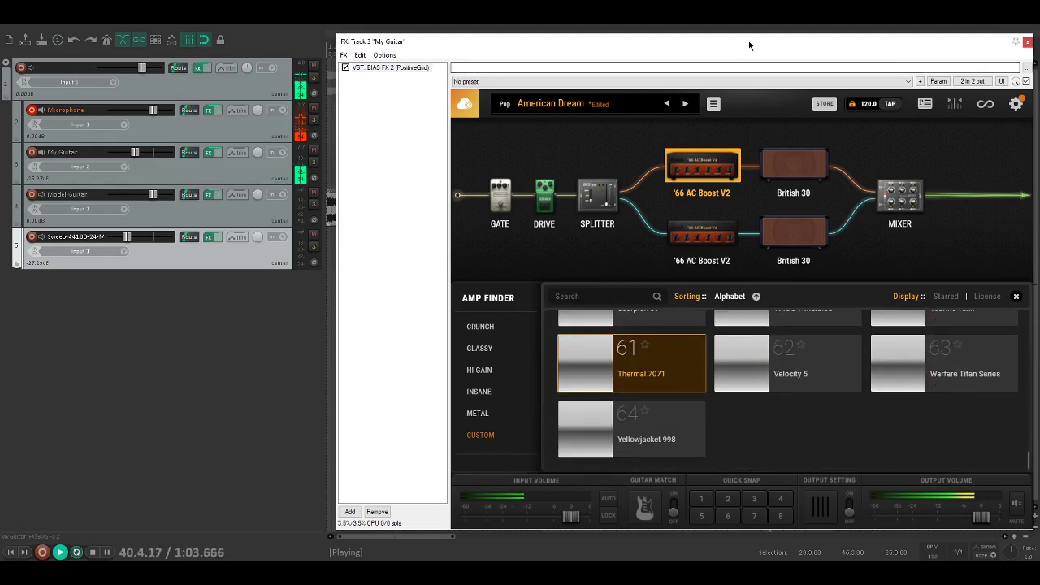
left_click_drag(748, 40, 634, 23)
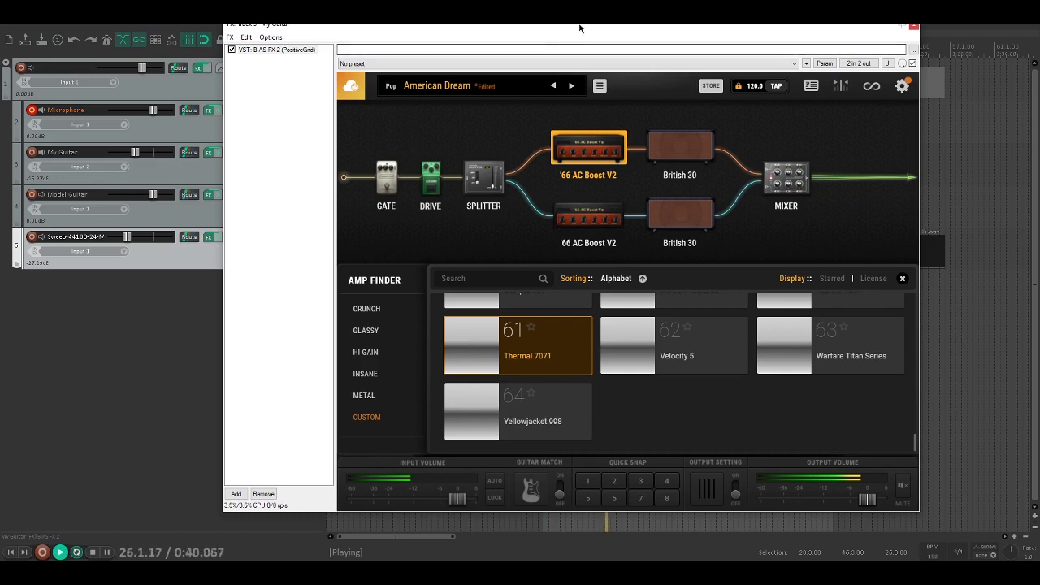
left_click_drag(605, 25, 599, 60)
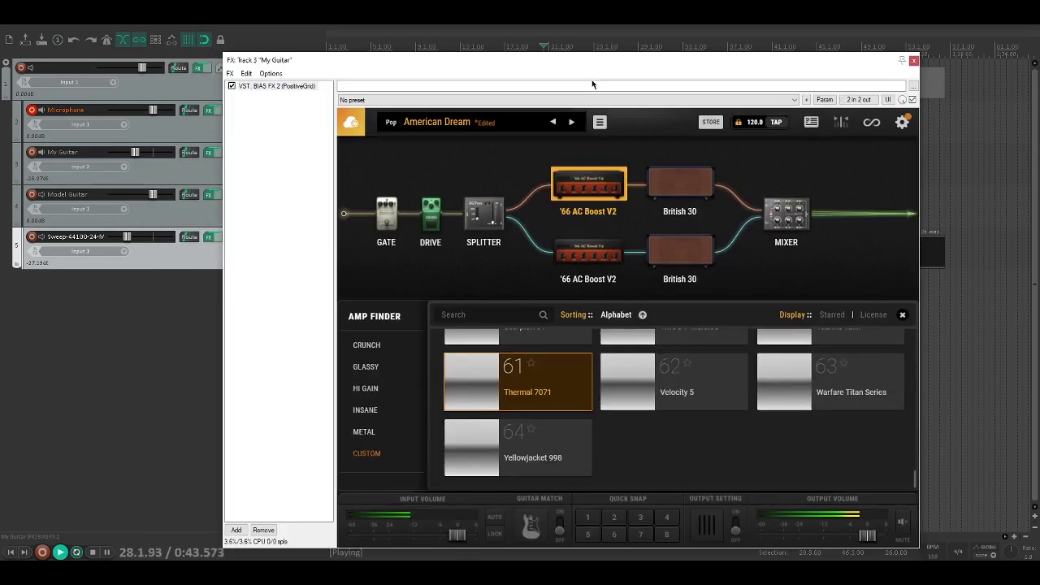
left_click(585, 278)
- Load Velocity 5 as the lower amp and bypass both Green 25s cabinets
left_click(585, 268)
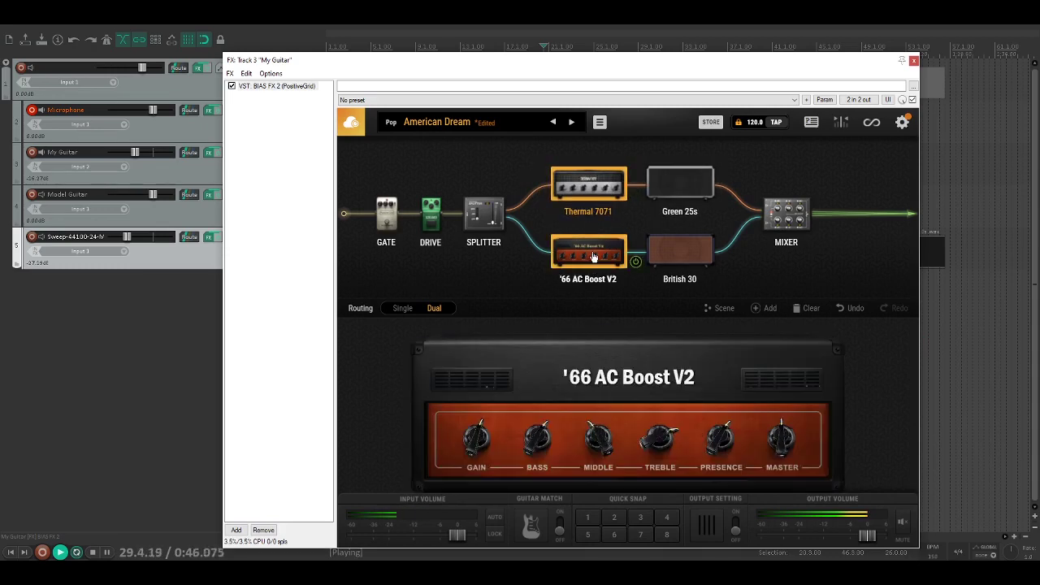
left_click(585, 268)
left_click(414, 456)
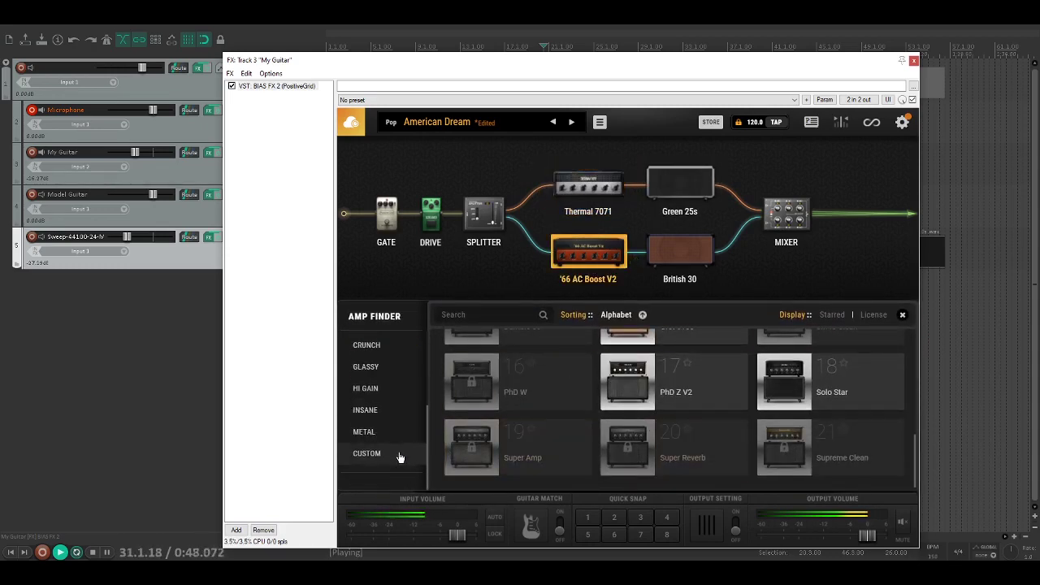
left_click(399, 454)
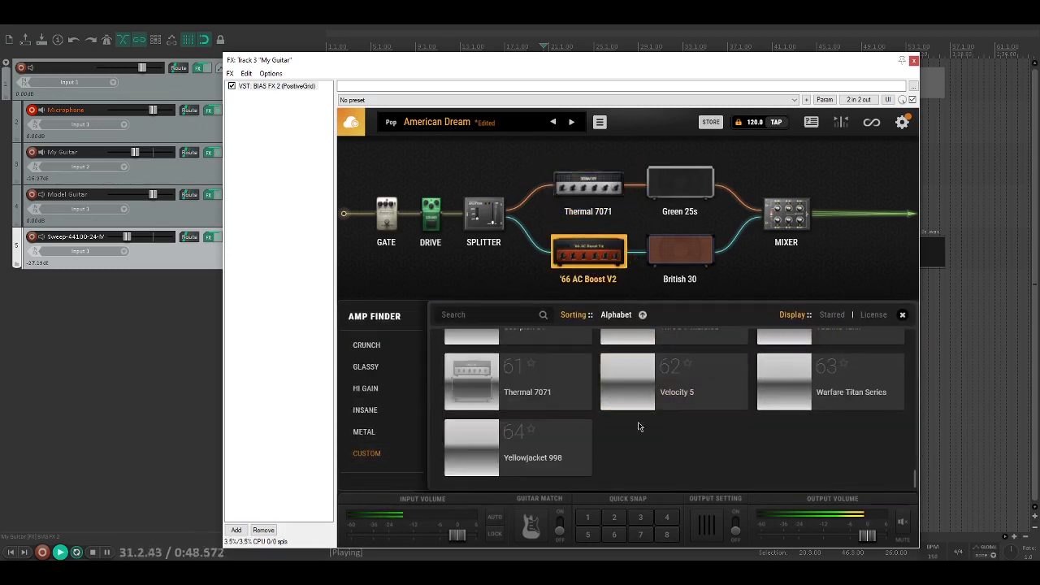
left_click(836, 349)
scroll(691, 425, "up", 3)
scroll(583, 401, "down", 3)
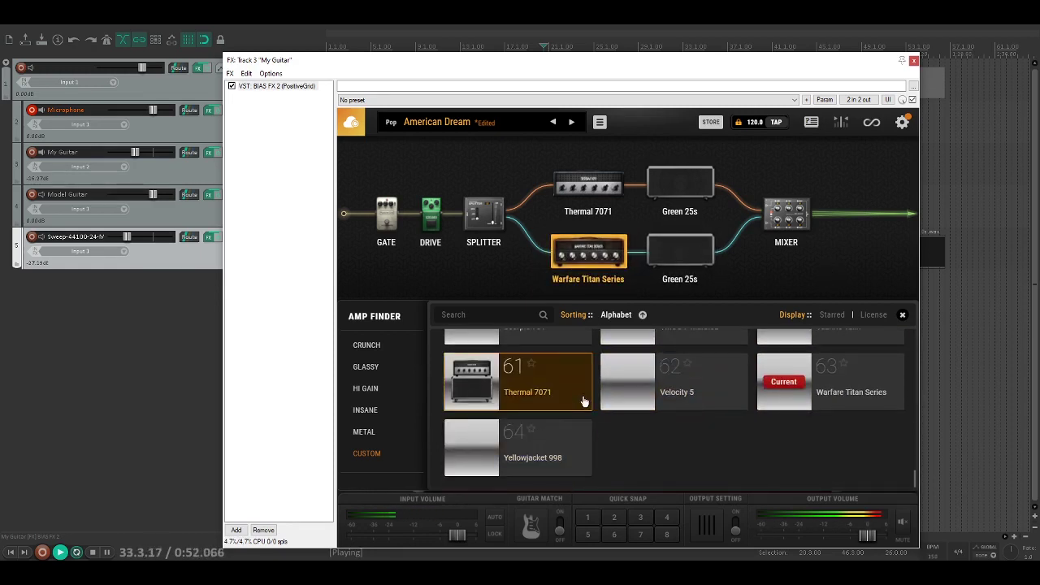
left_click(718, 406)
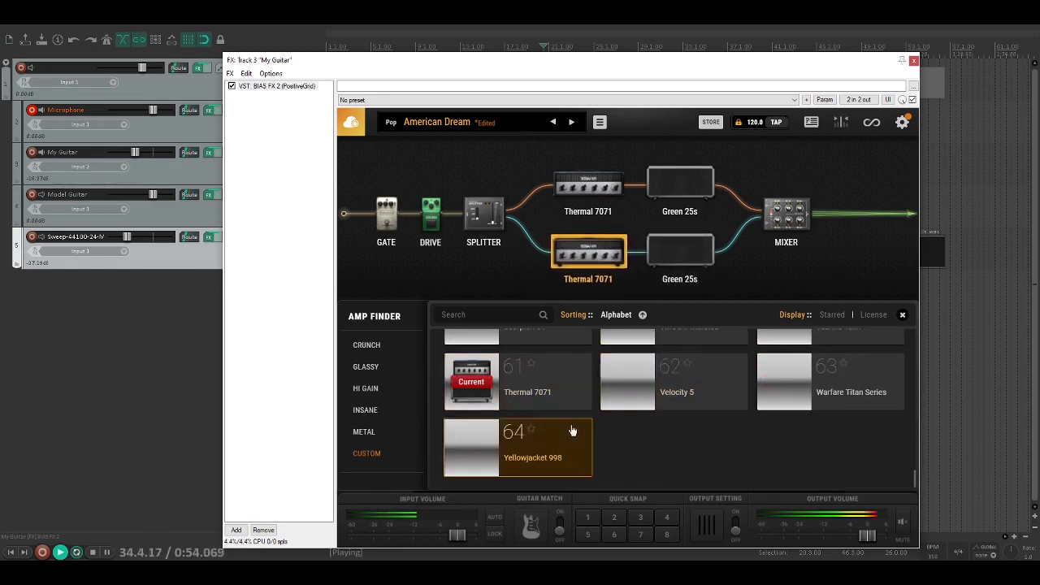
left_click(842, 262)
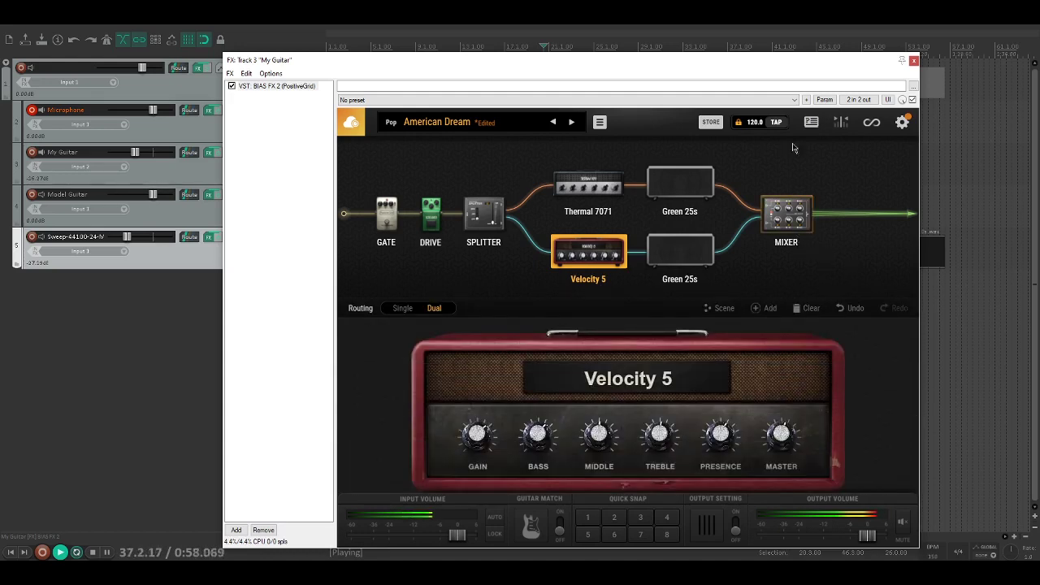
left_click_drag(546, 62, 568, 51)
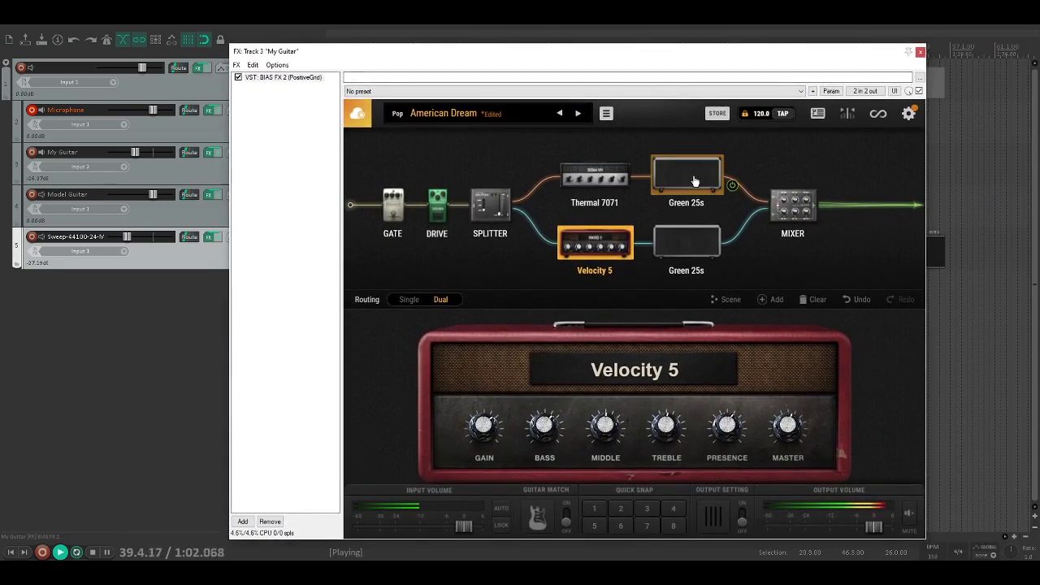
left_click(731, 184)
left_click(731, 253)
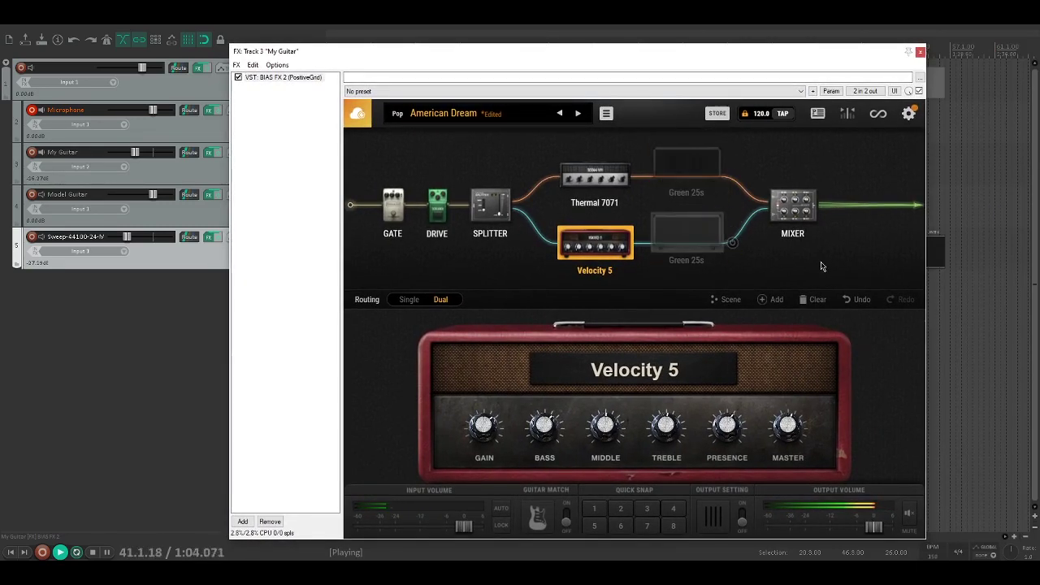
- Add NadIR after BIAS FX 2 on the My Guitar FX chain
left_click_drag(580, 50, 675, 56)
double_click(406, 173)
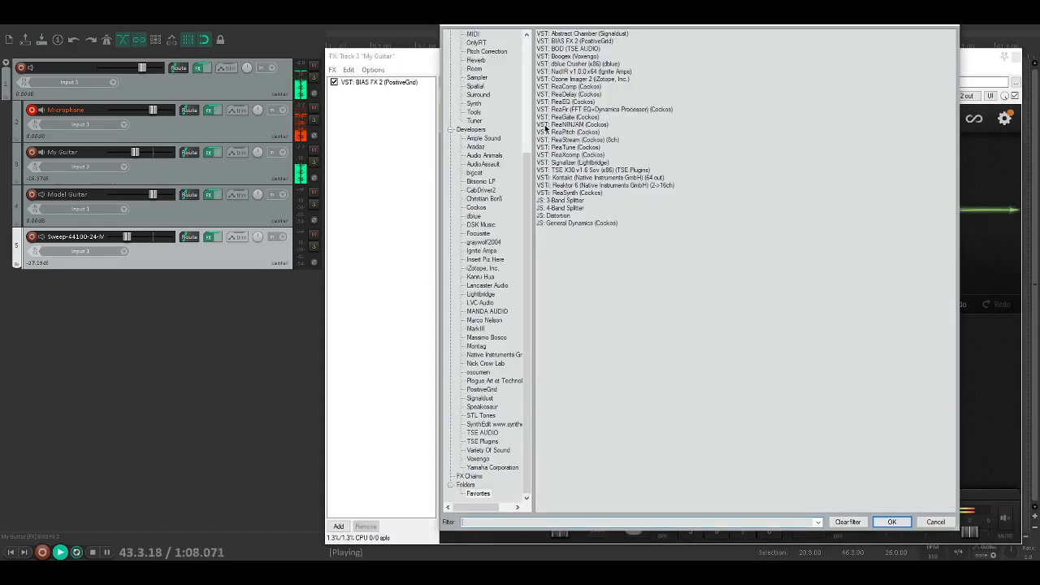
double_click(573, 71)
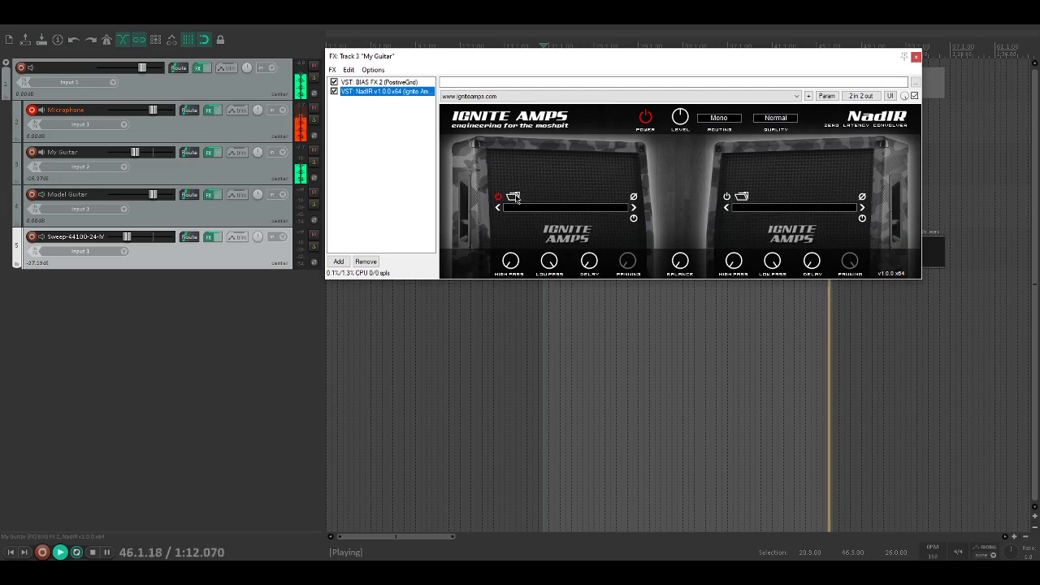
- Load Disposable Tutorial.wav from Desktop > IR Tutorial into NadIR's first slot
left_click(514, 199)
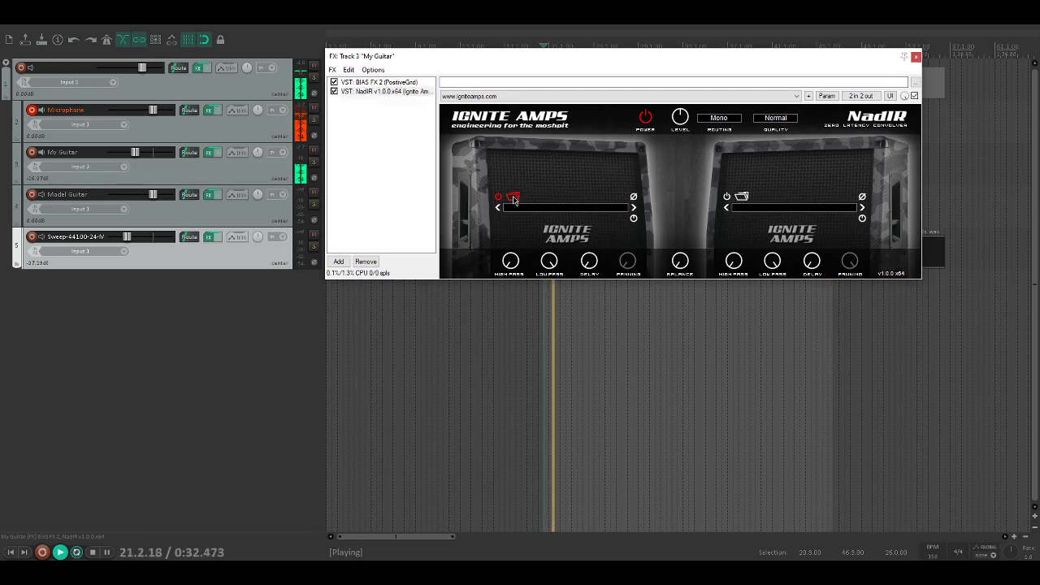
left_click(512, 197)
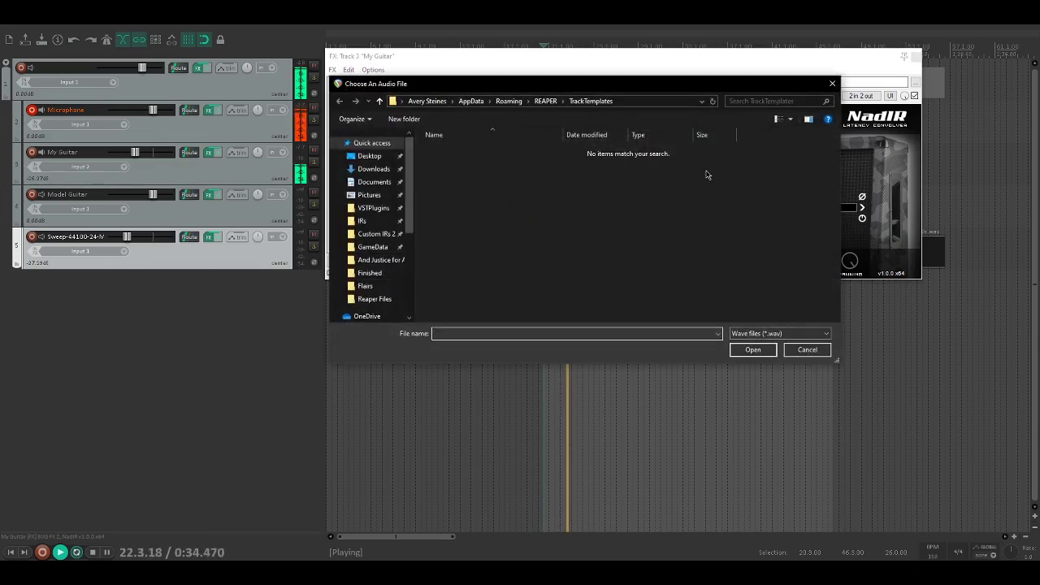
left_click(382, 252)
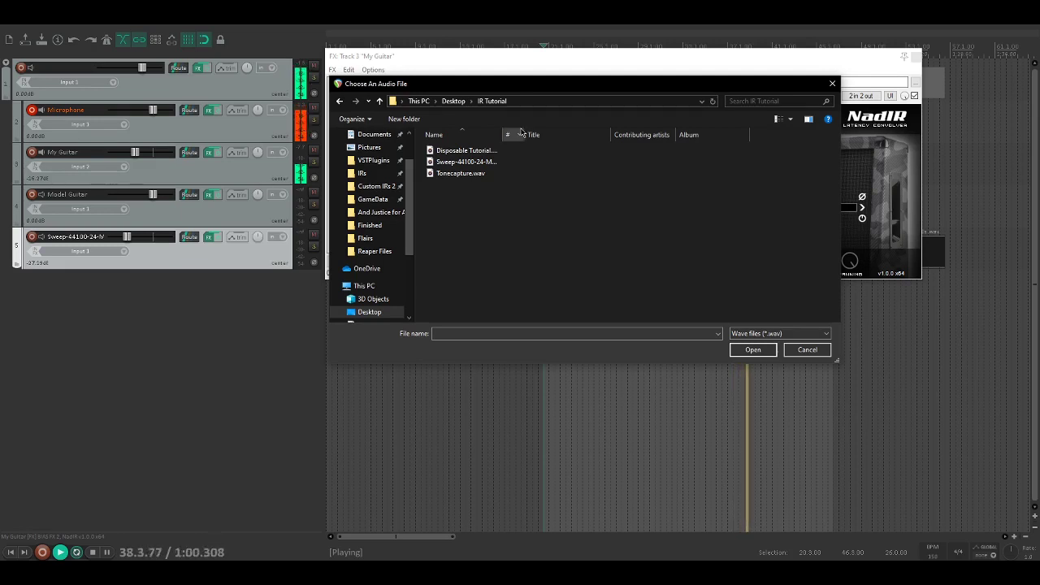
left_click(509, 173)
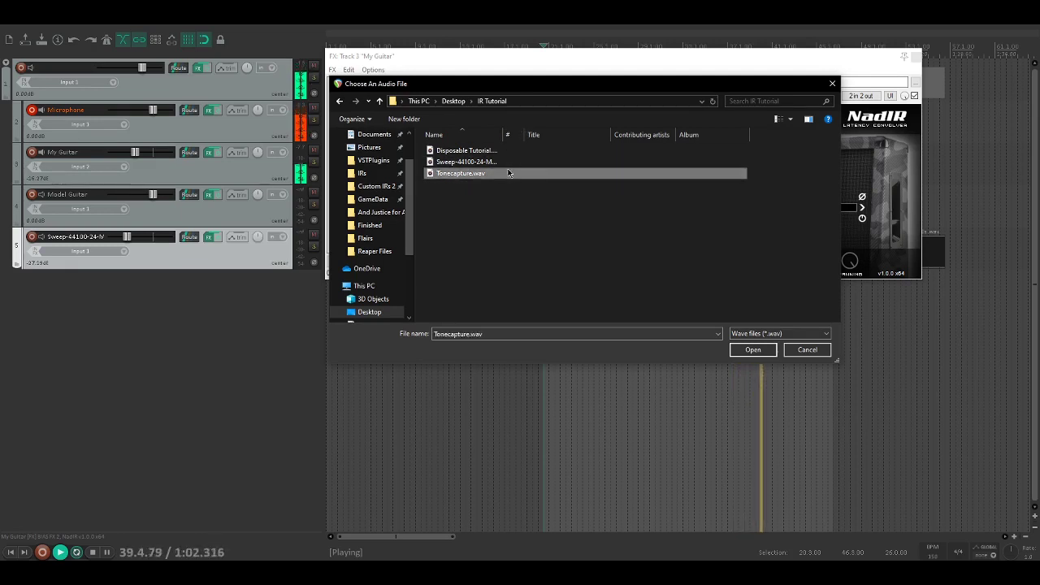
left_click(479, 150)
left_click(753, 350)
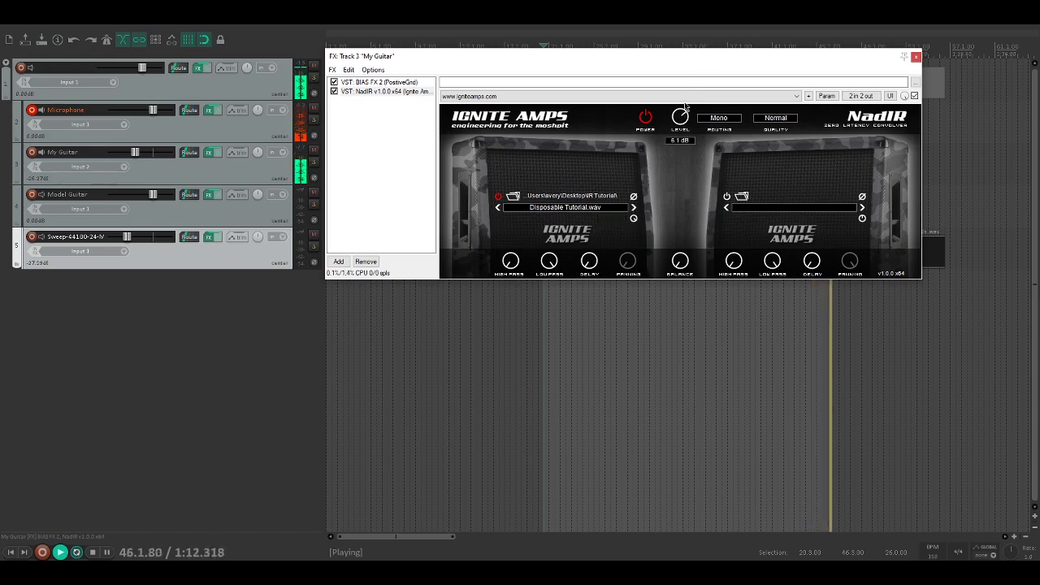
- Nudge the guitar's output level and set NadIR's convolution quality to Extreme
left_click_drag(135, 152, 143, 153)
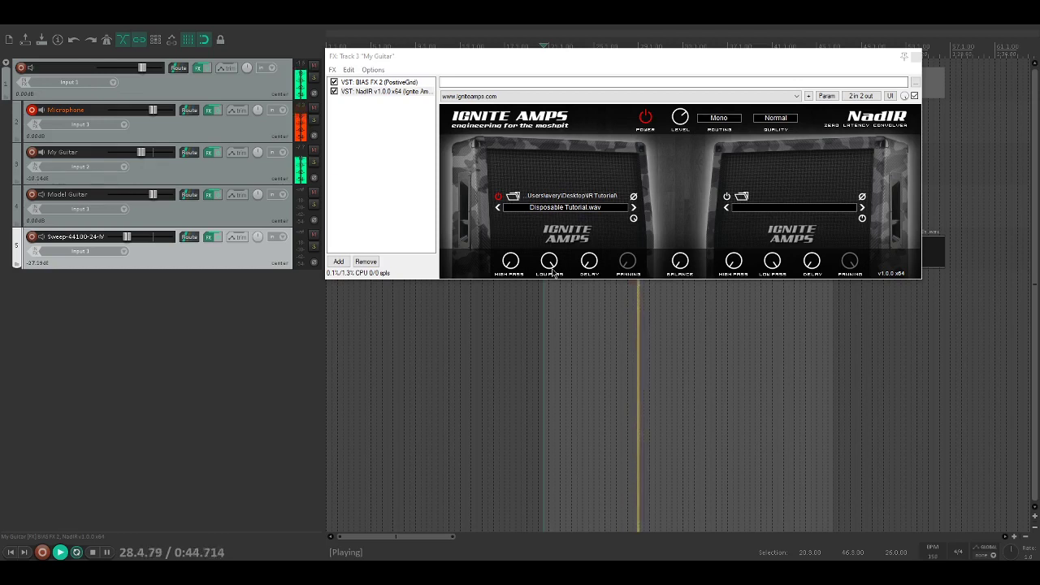
left_click(774, 117)
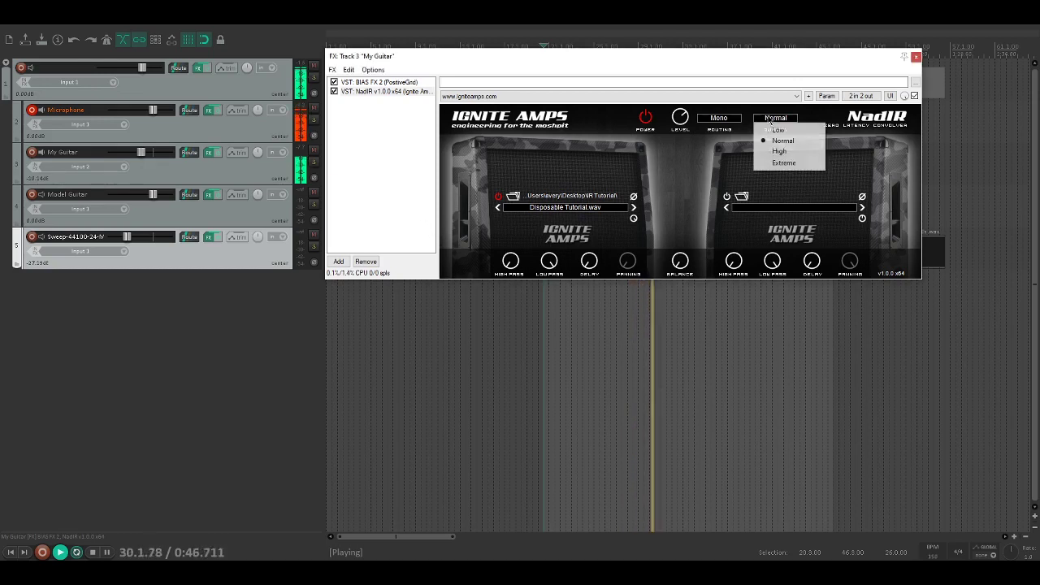
left_click(790, 163)
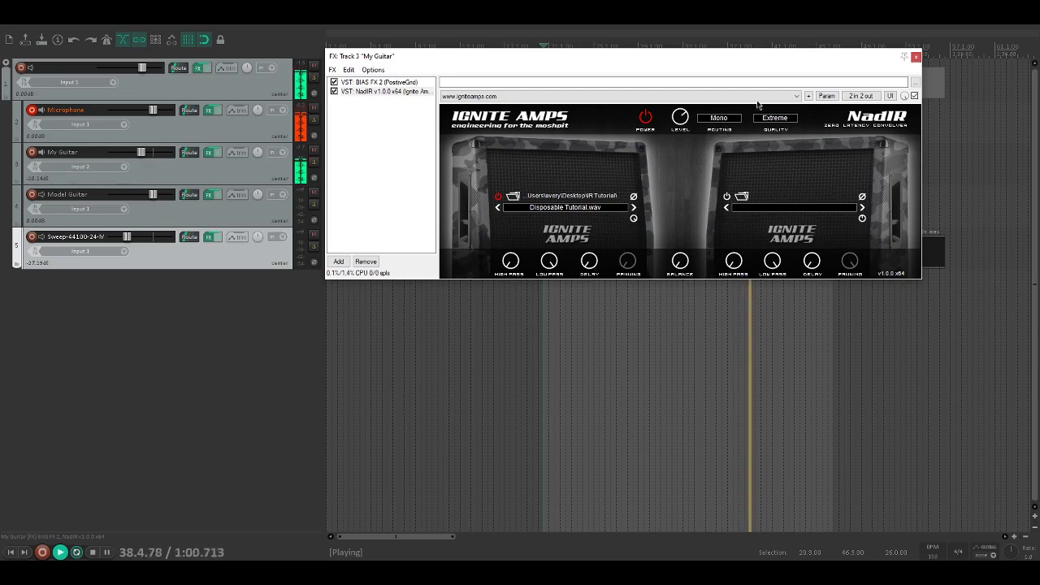
left_click_drag(879, 57, 857, 360)
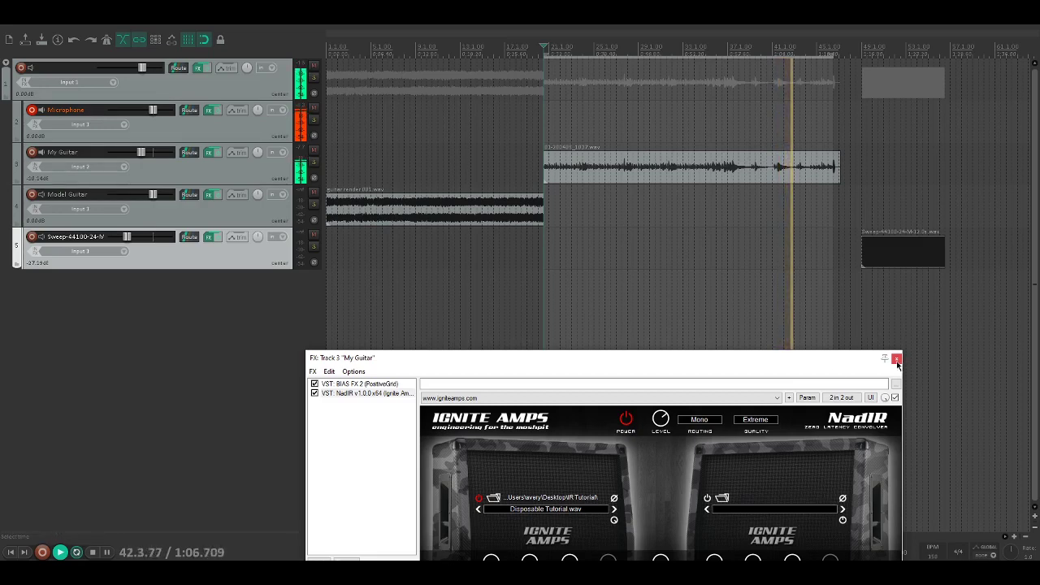
- Stop playback and show BIAS FX 2's dual-amp chain in the My Guitar FX window
left_click_drag(804, 363, 827, 312)
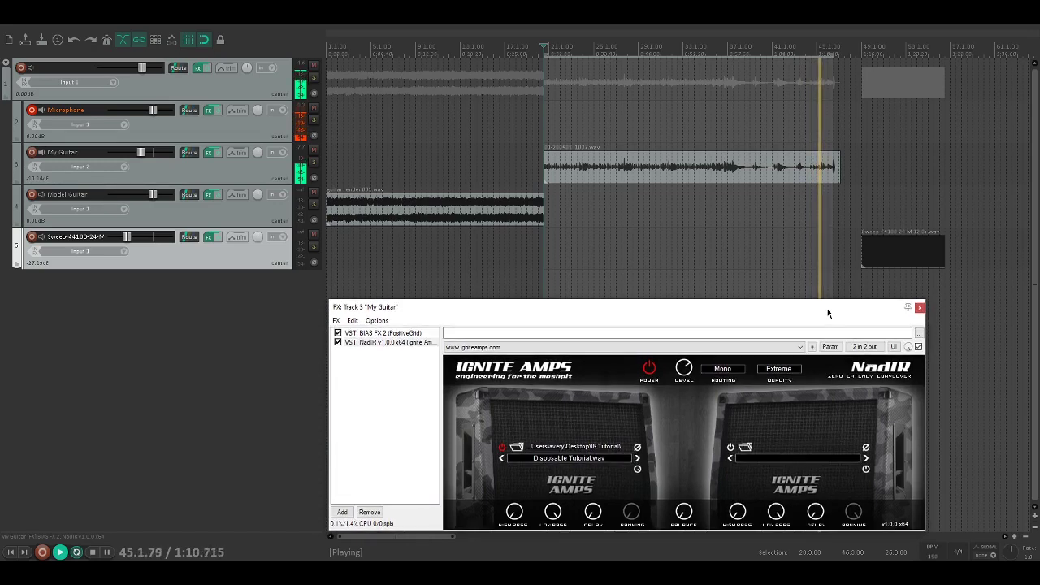
left_click(601, 236)
key("space")
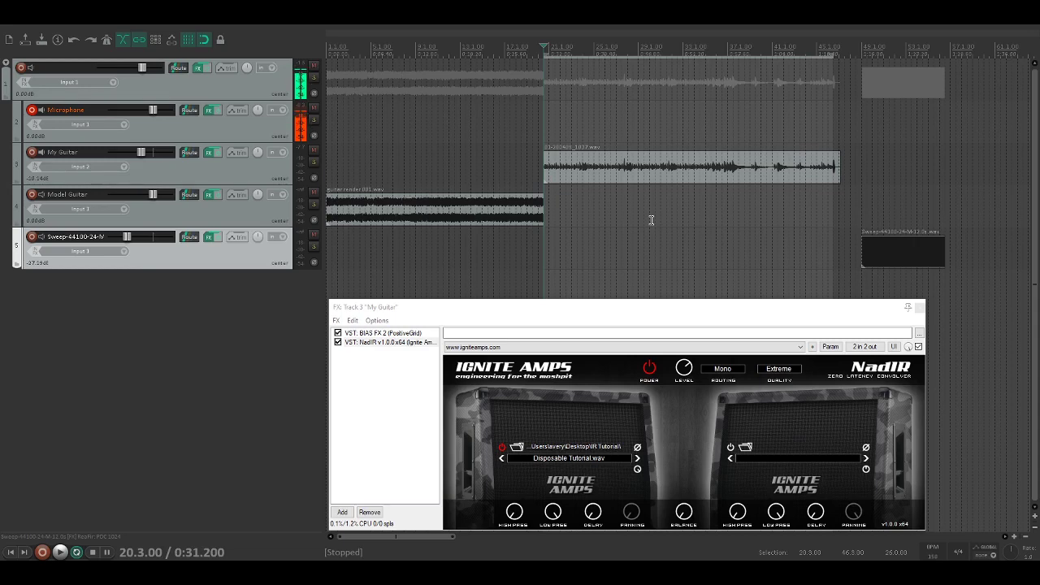
left_click(407, 341)
left_click(382, 333)
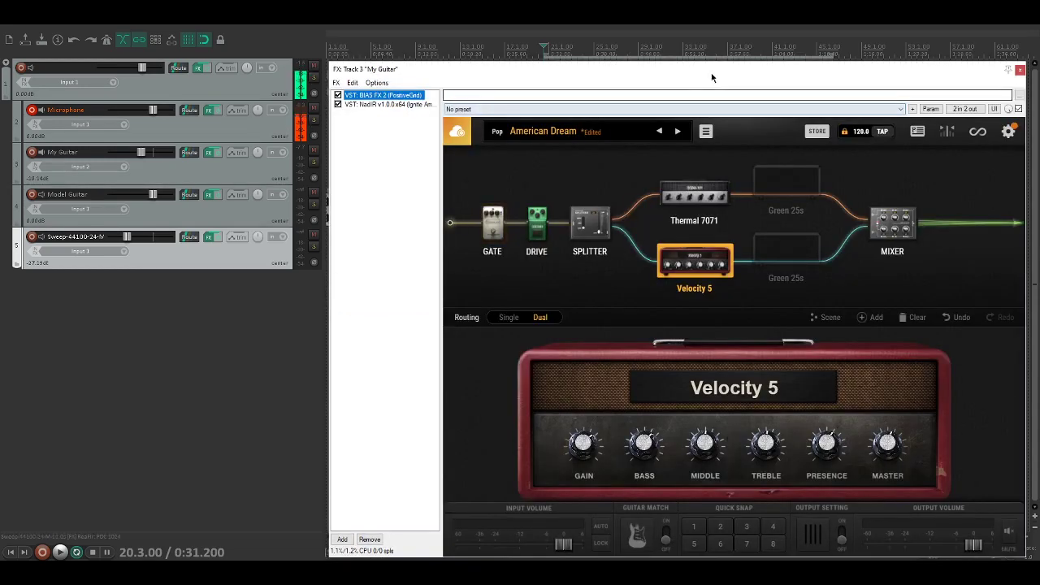
left_click_drag(711, 77, 607, 100)
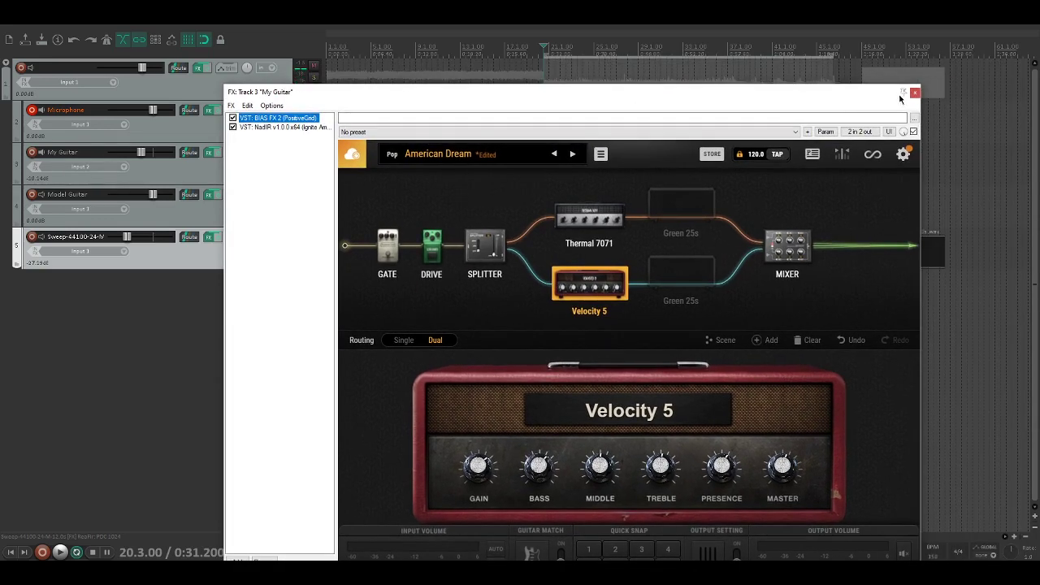
- Replace BIAS FX 2 with the TSE X30 v1.6 preamp, keeping NadIR after it
right_click(298, 122)
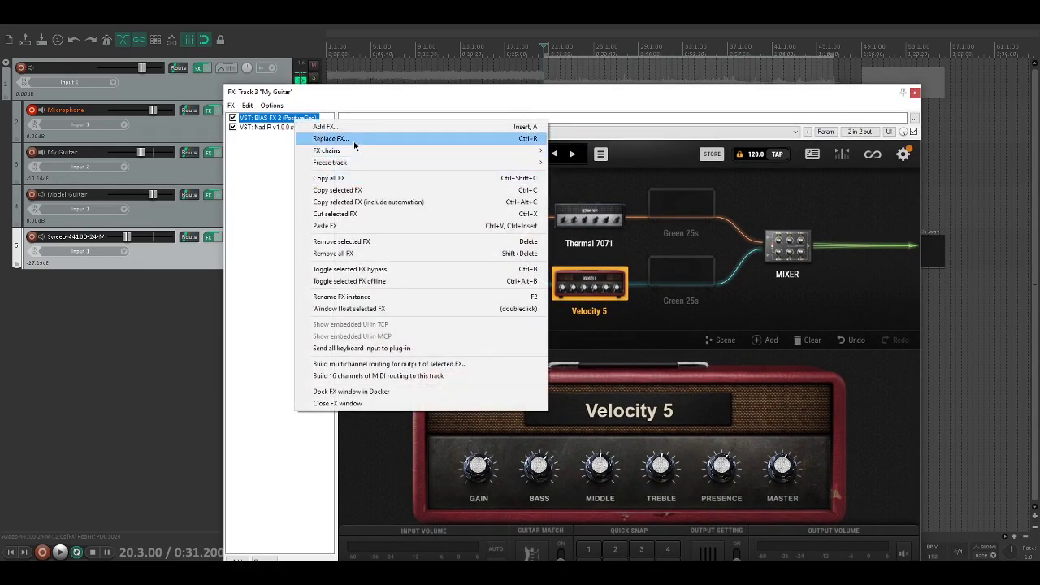
left_click(329, 139)
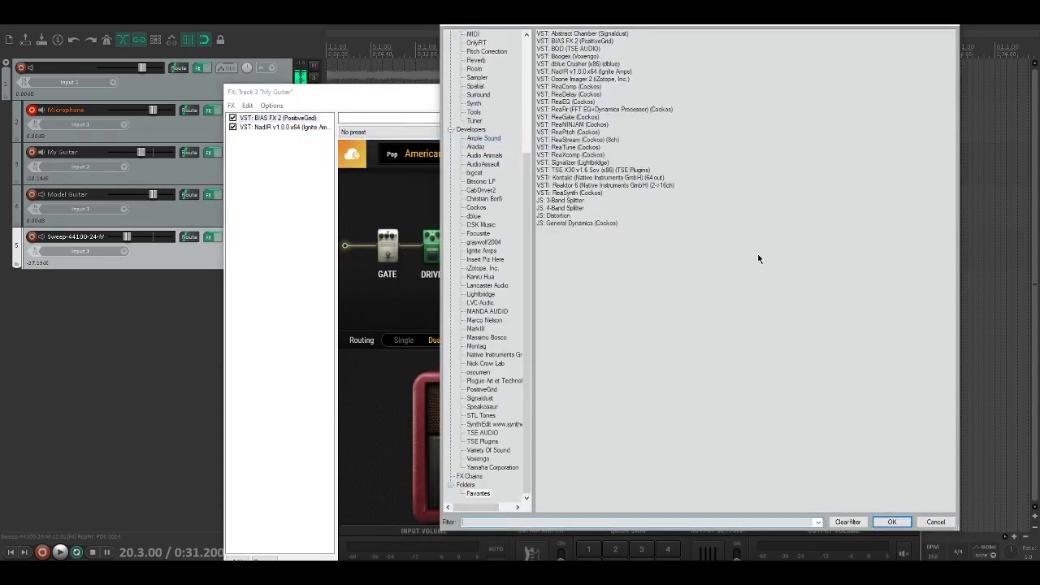
double_click(583, 171)
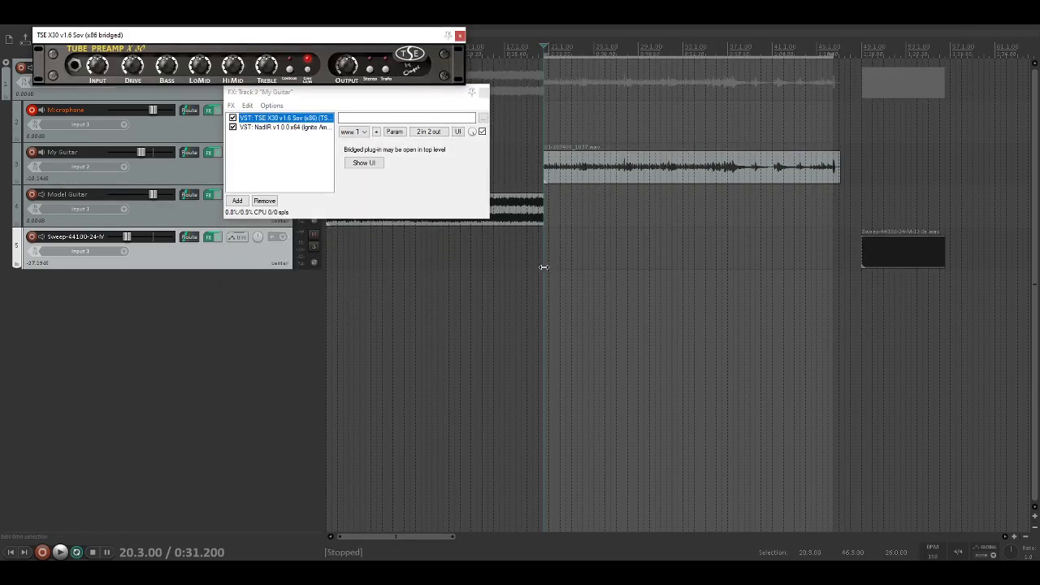
- Start playback through TSE X30 and try its toggle near Treble on, then off
left_click(268, 120)
key("space")
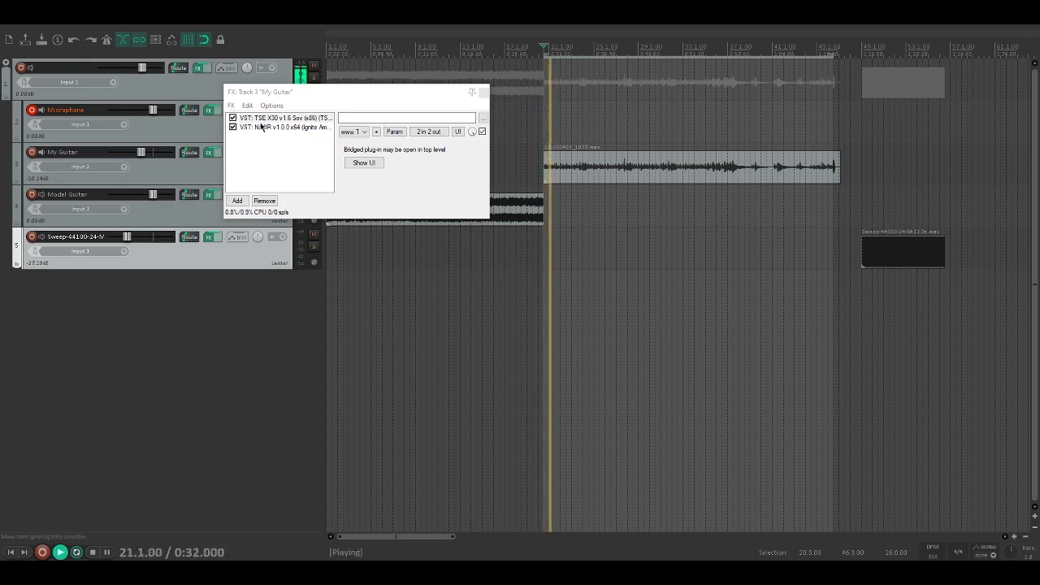
left_click(363, 162)
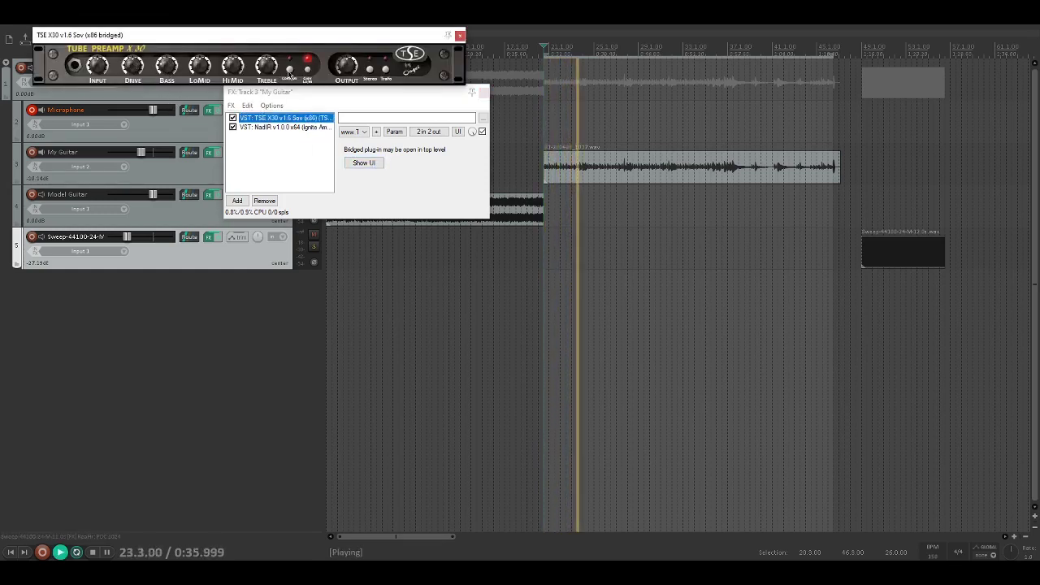
left_click(290, 71)
left_click(289, 71)
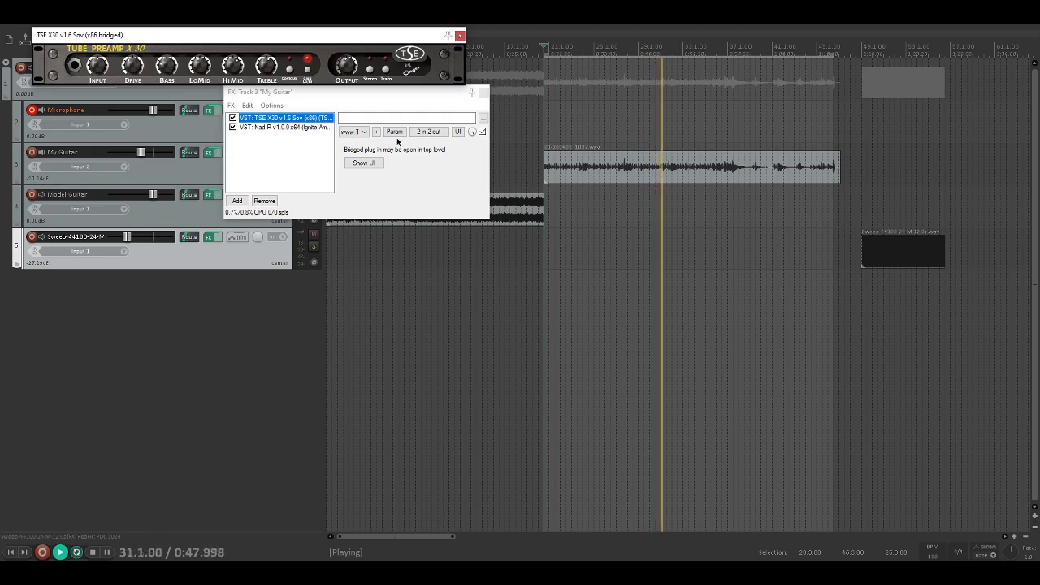
left_click(545, 286)
key("space")
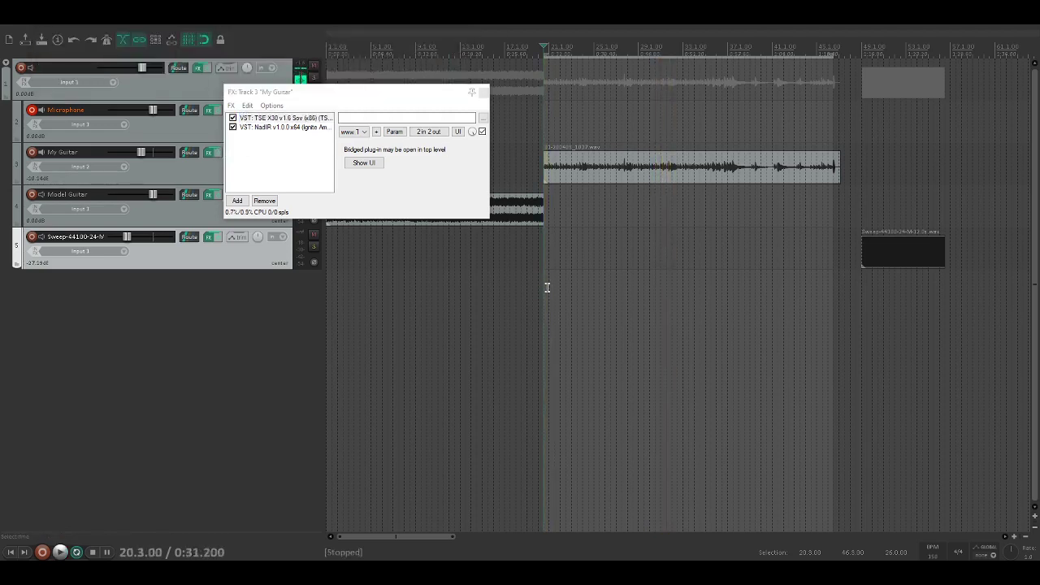